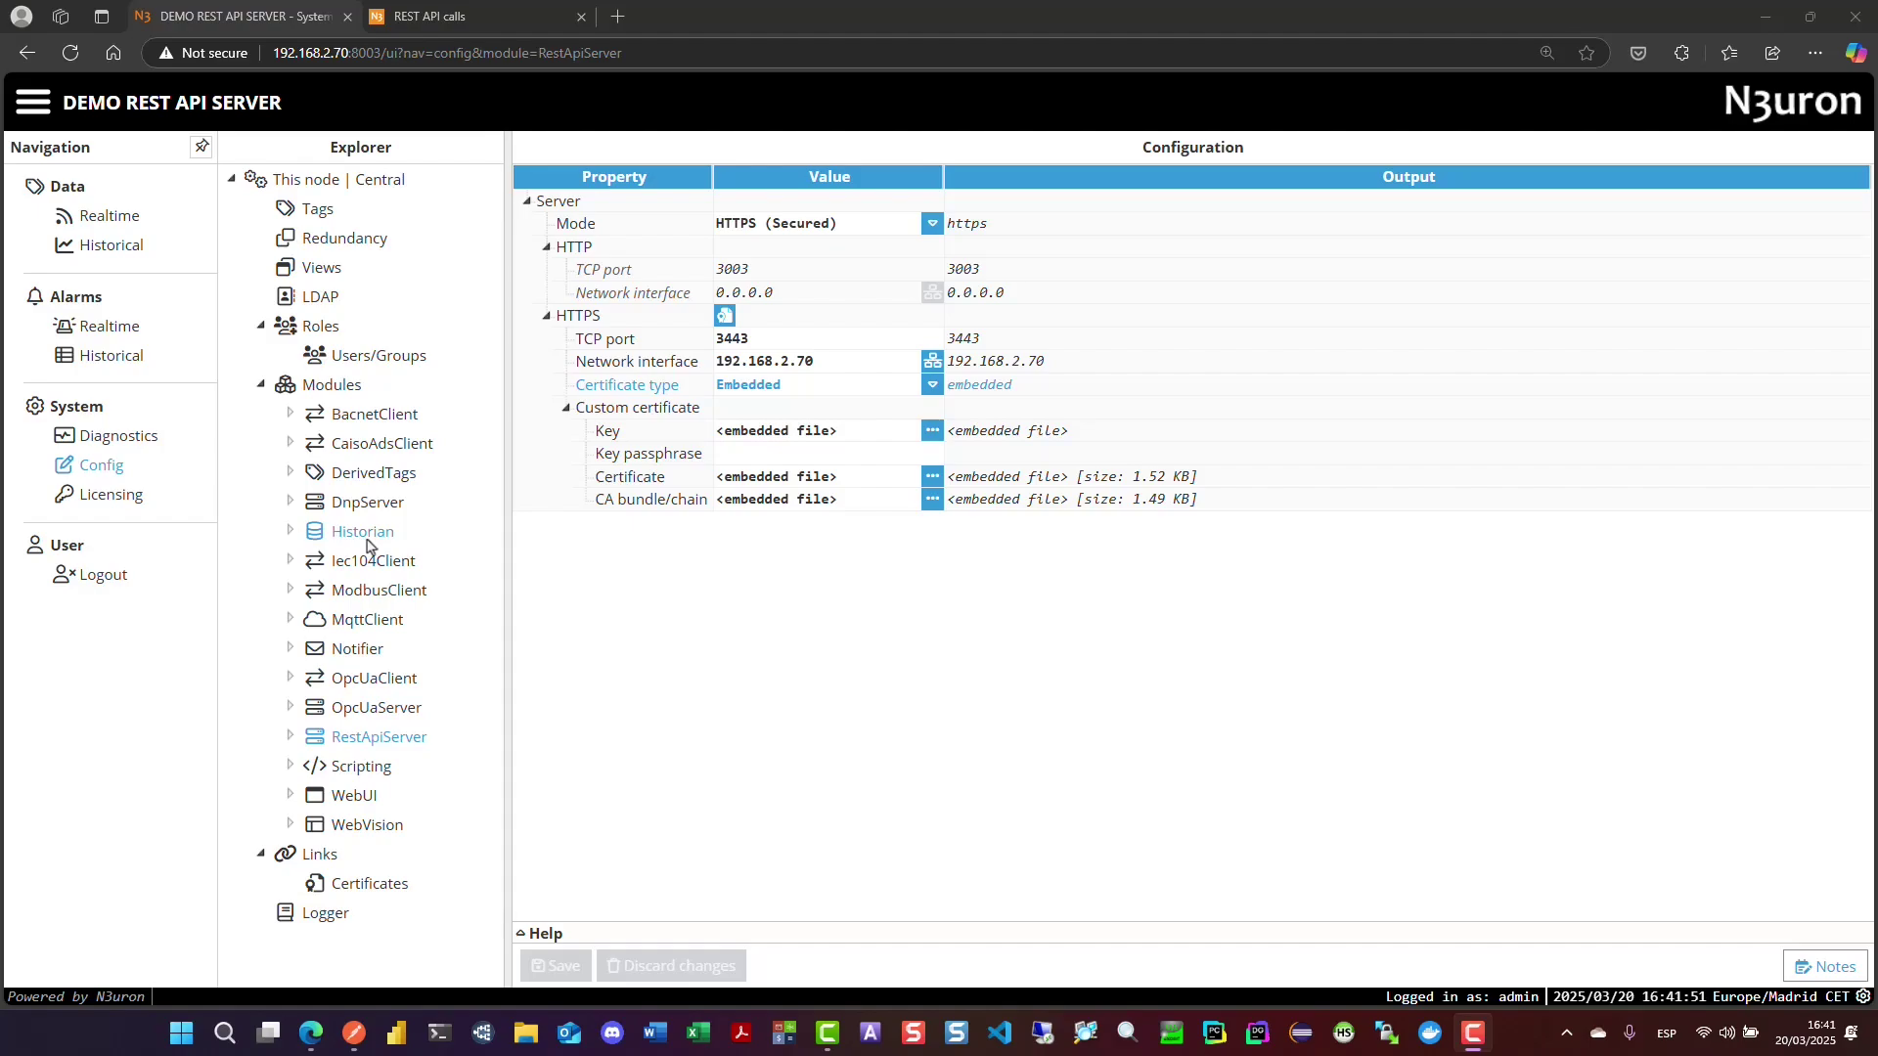
- Open the Modules configuration and examine the Historian module instance and its properties
left_click(322, 386)
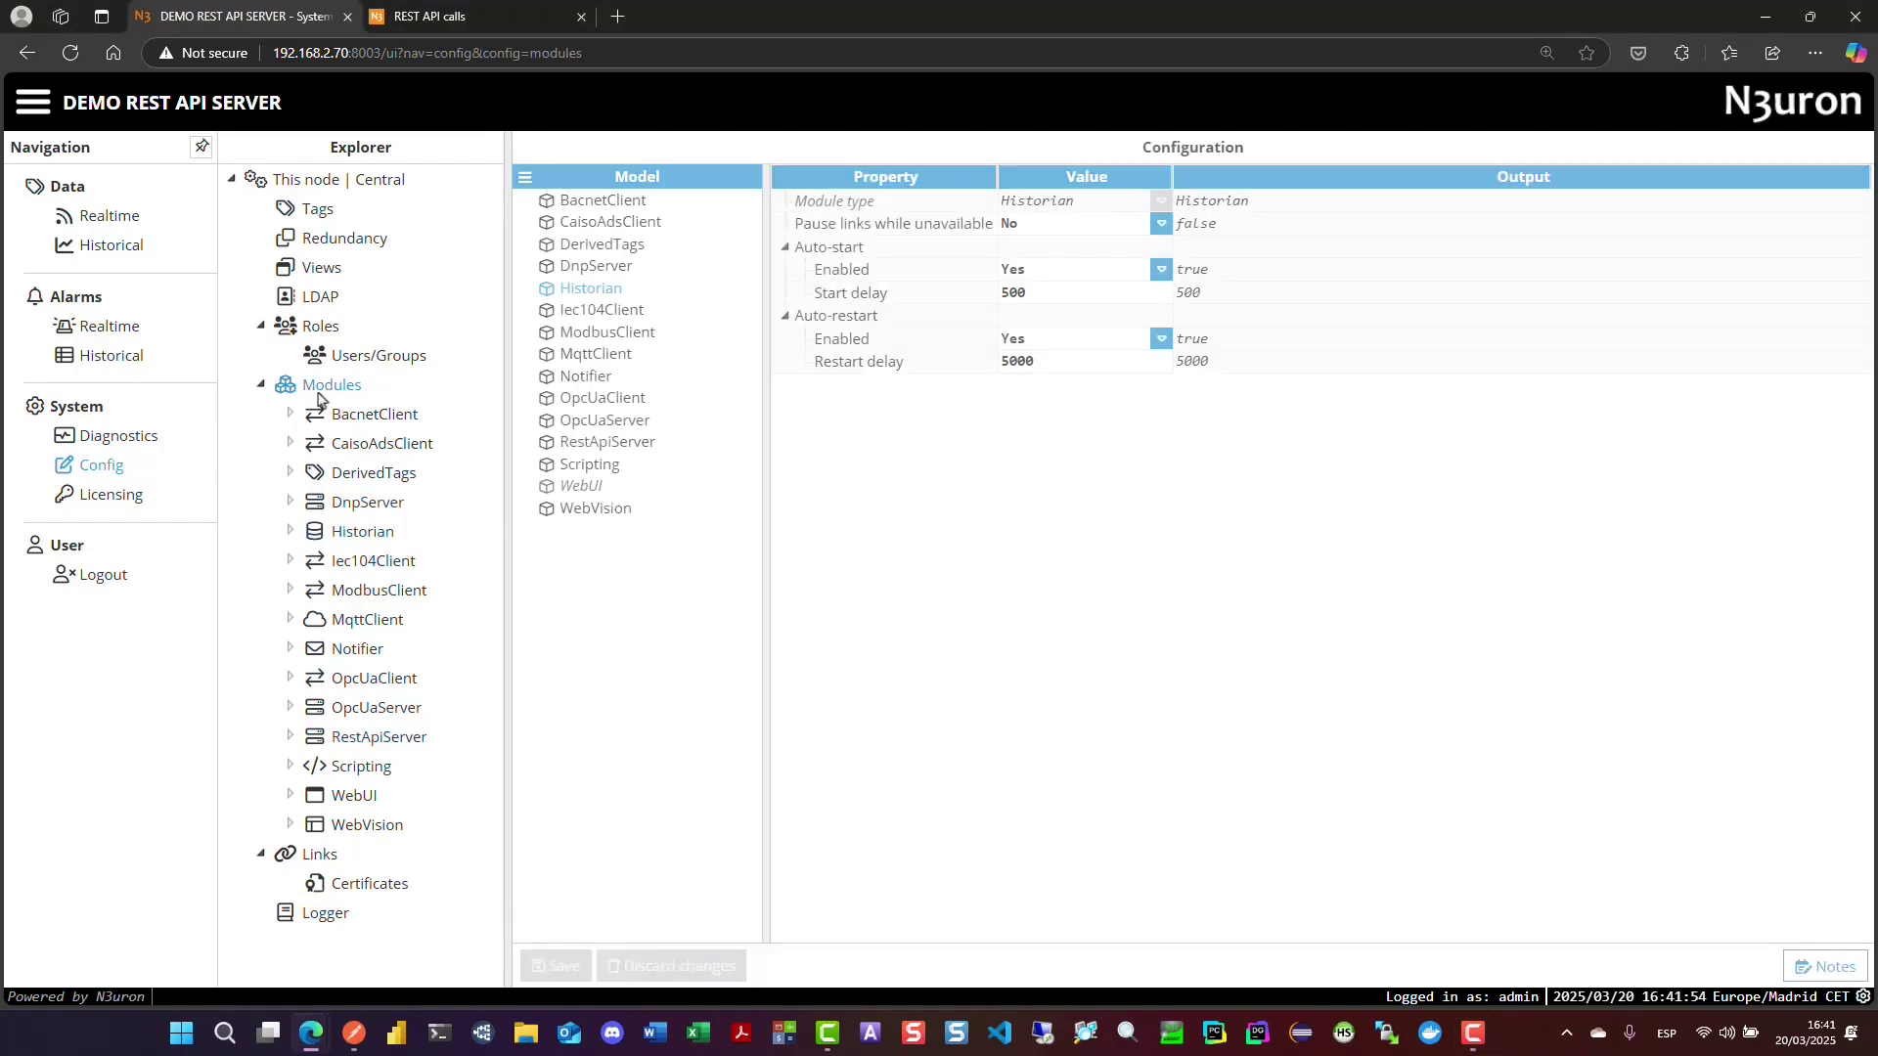
left_click(526, 180)
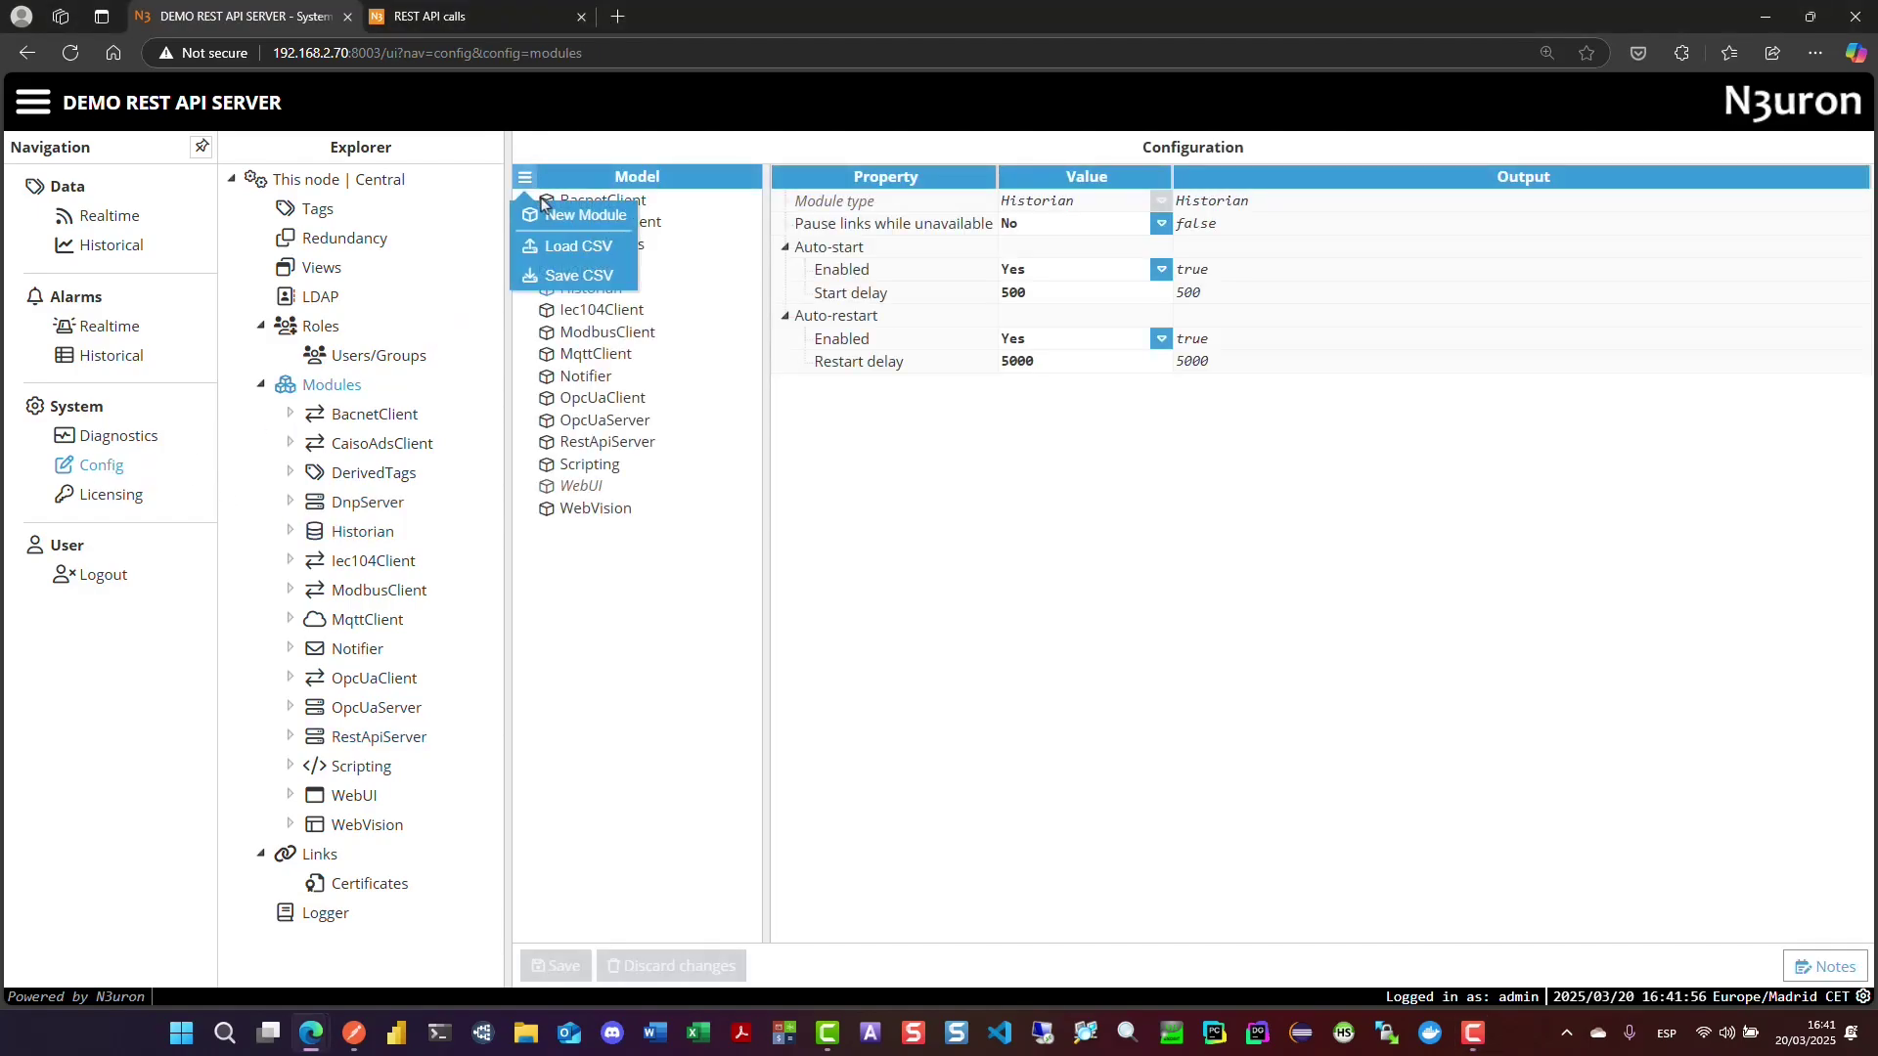
left_click(687, 315)
left_click(622, 292)
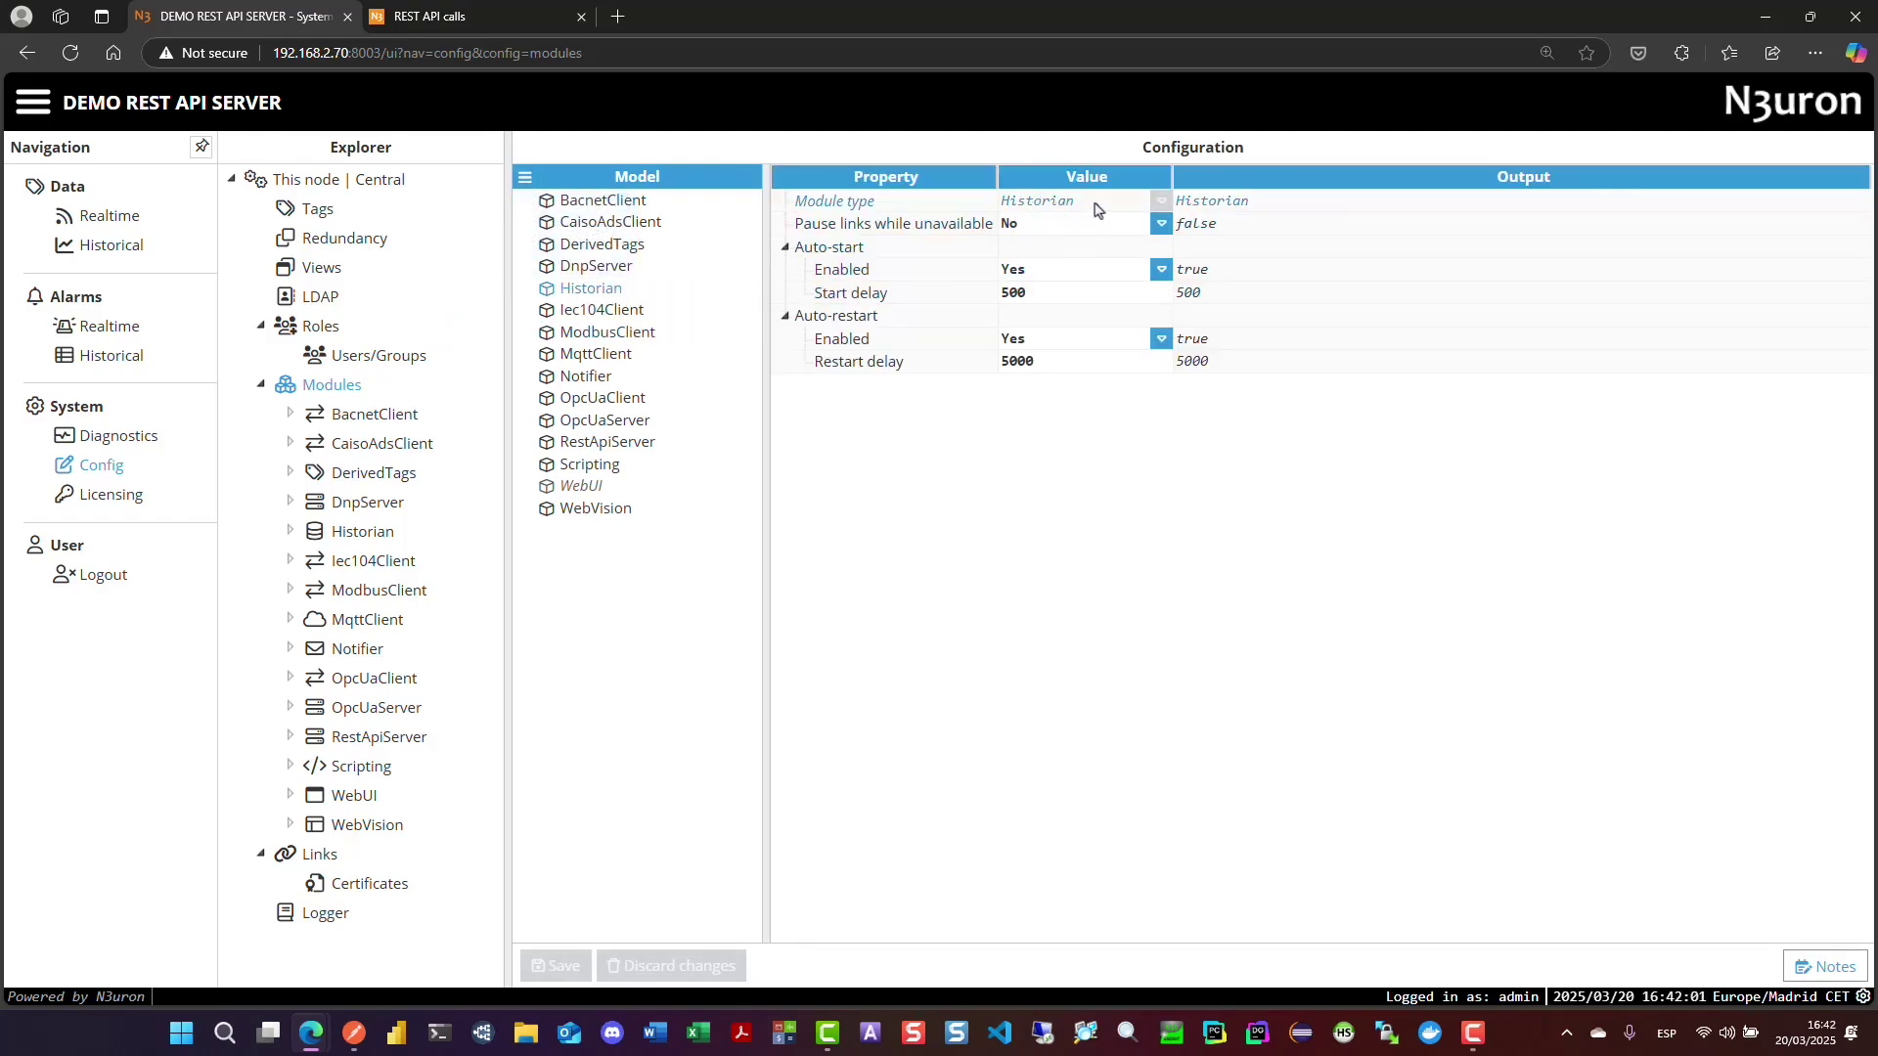
- Examine the Historian module's external database settings: database type, protocol, host, TCP port and database name
left_click(357, 531)
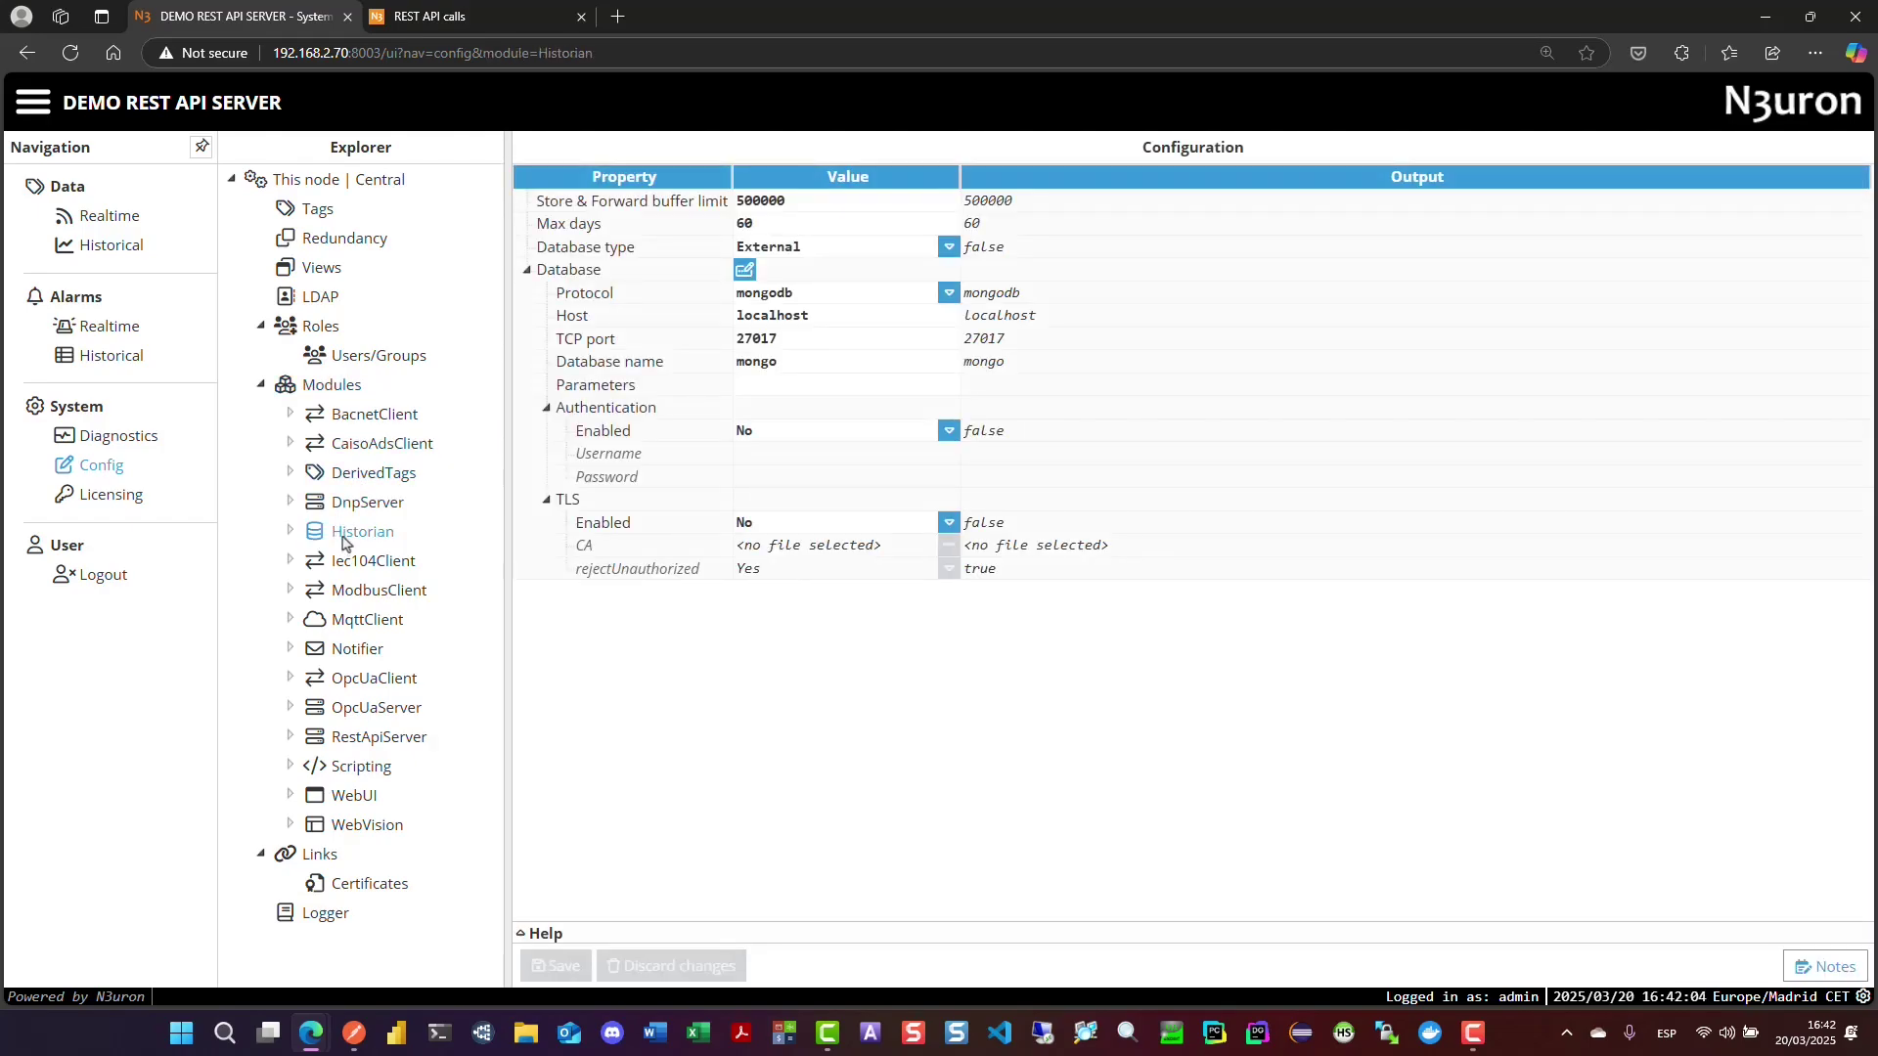
left_click(877, 251)
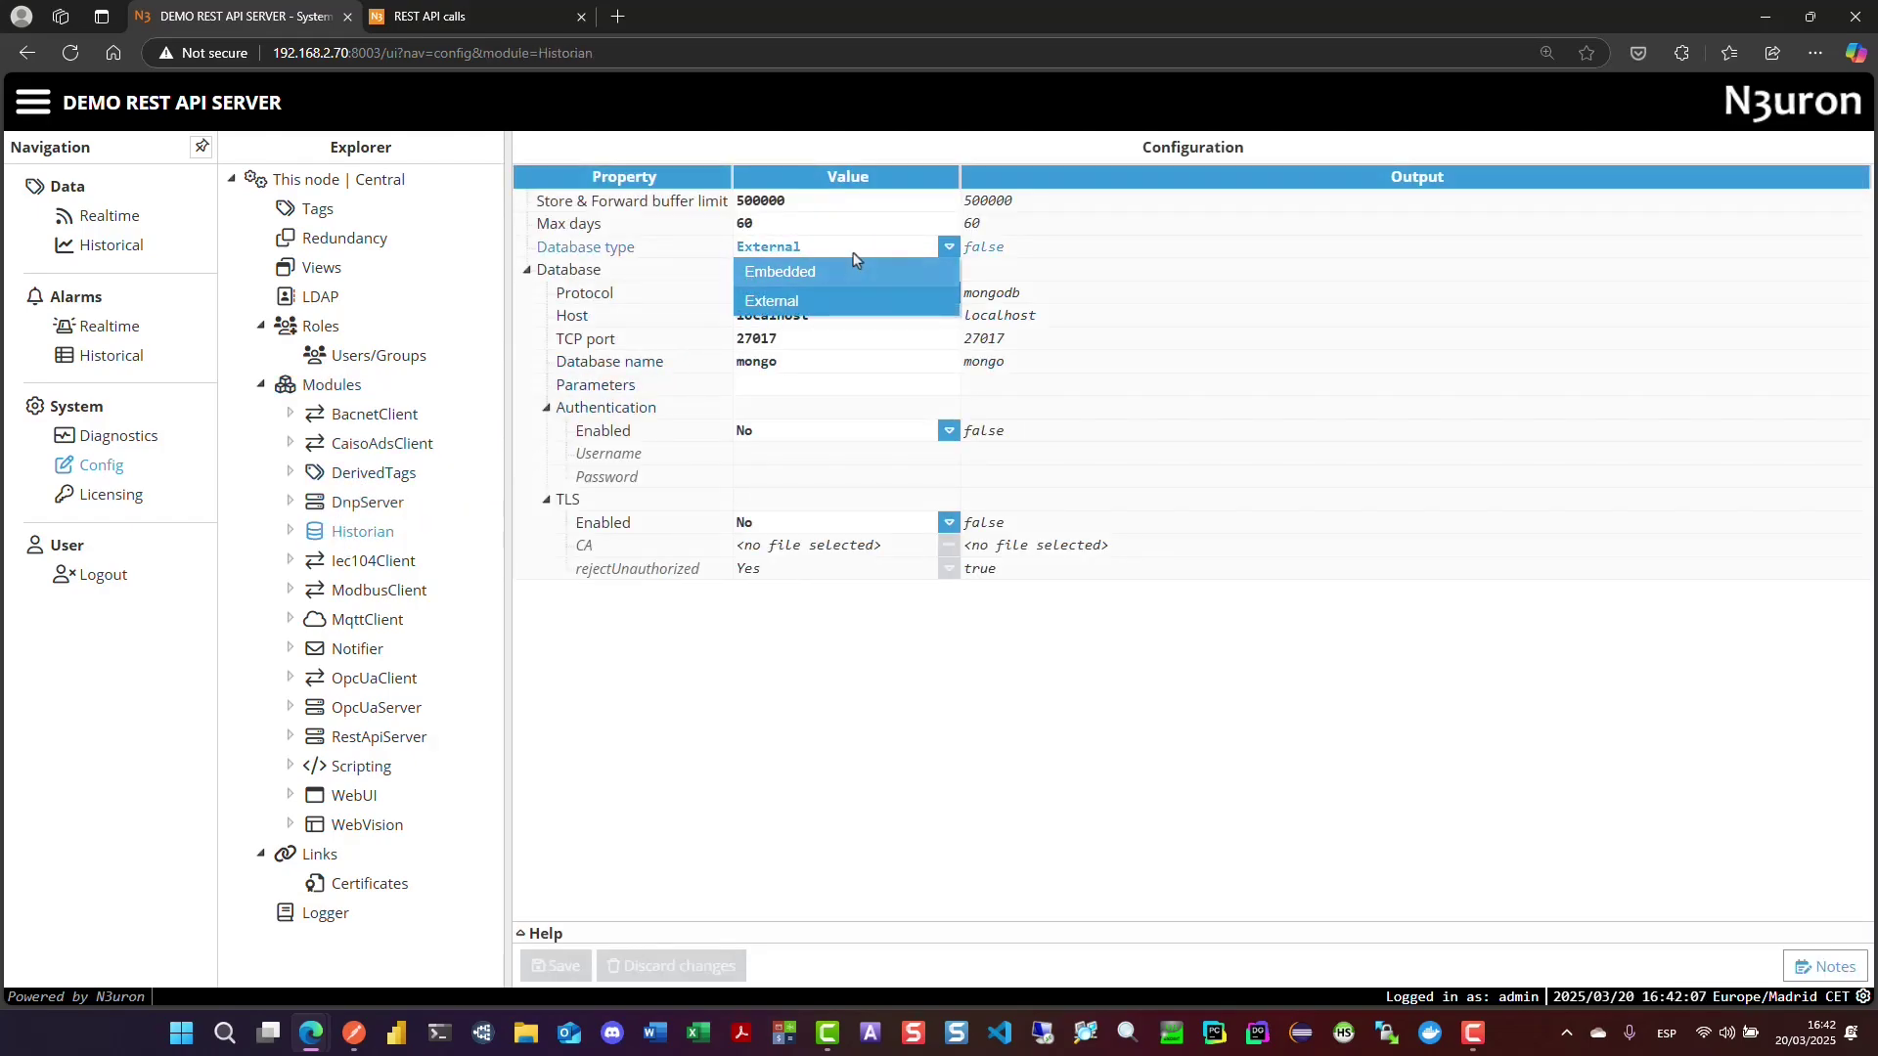
left_click(824, 300)
left_click(825, 302)
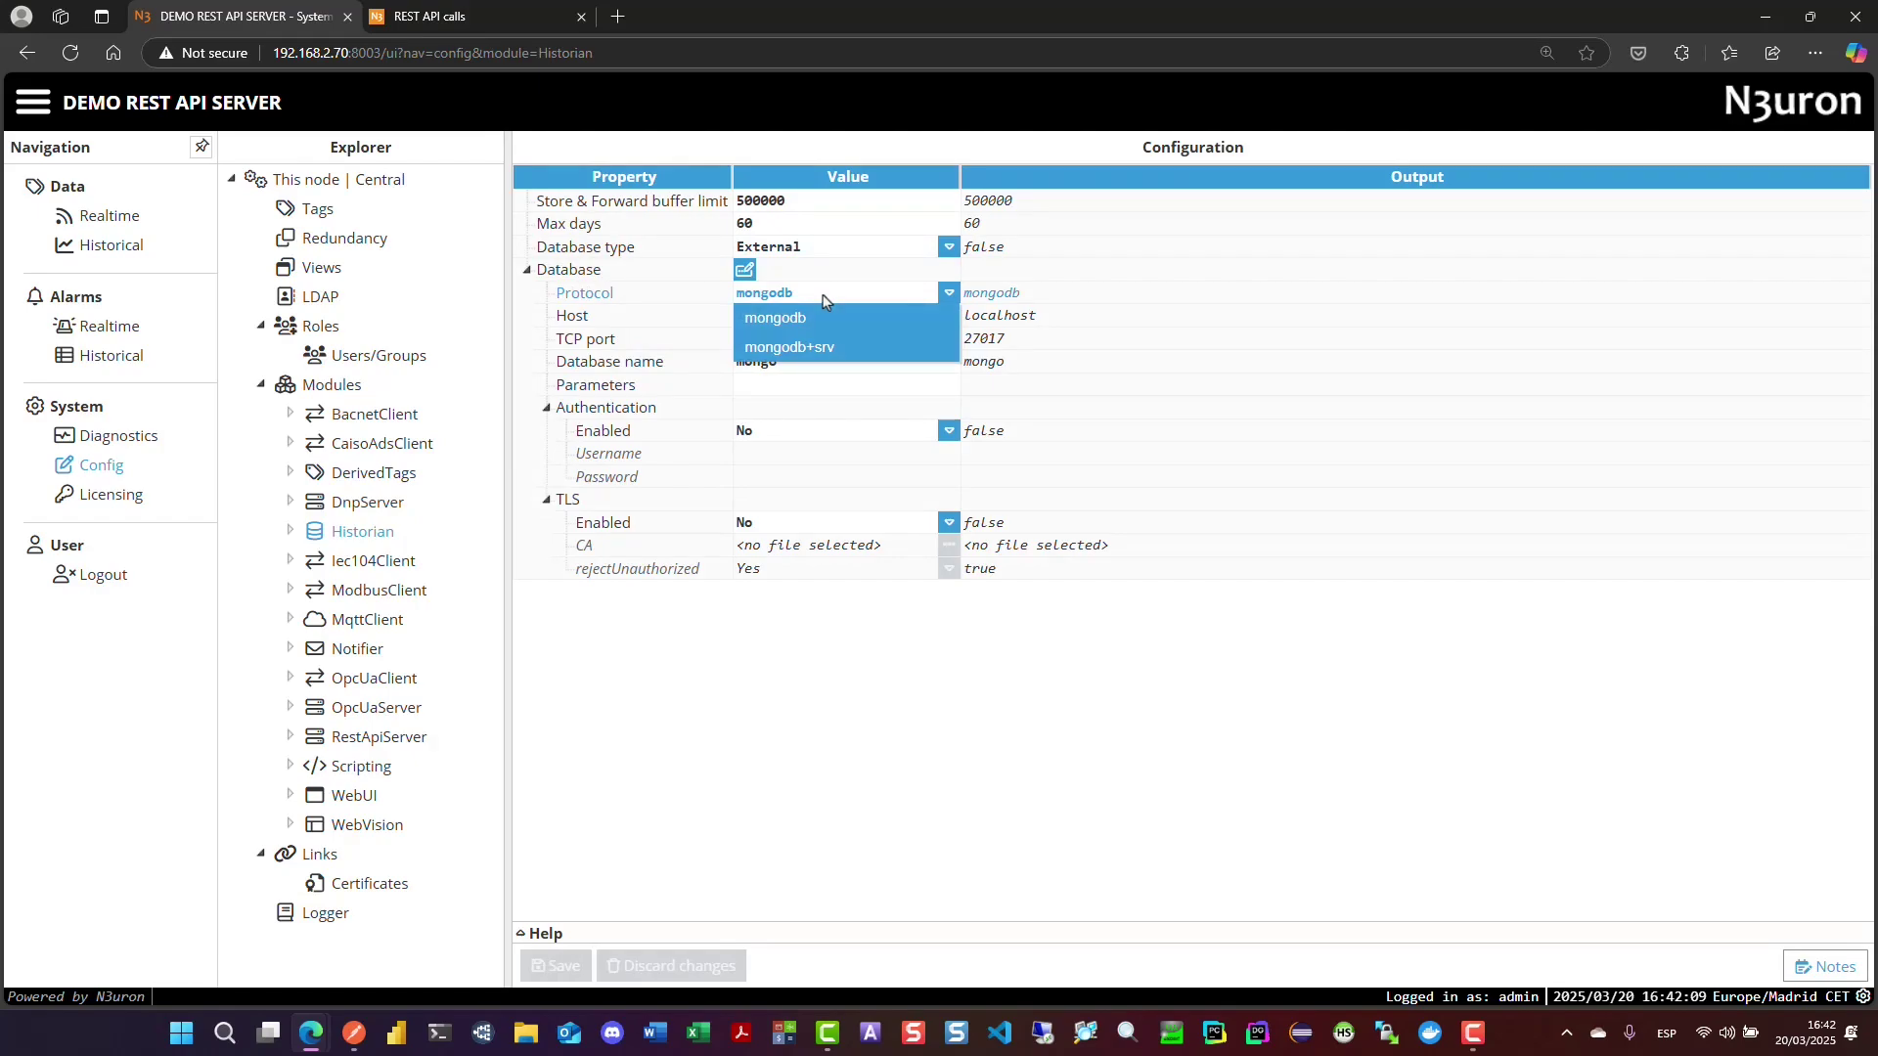
left_click(826, 313)
left_click_drag(832, 319, 733, 321)
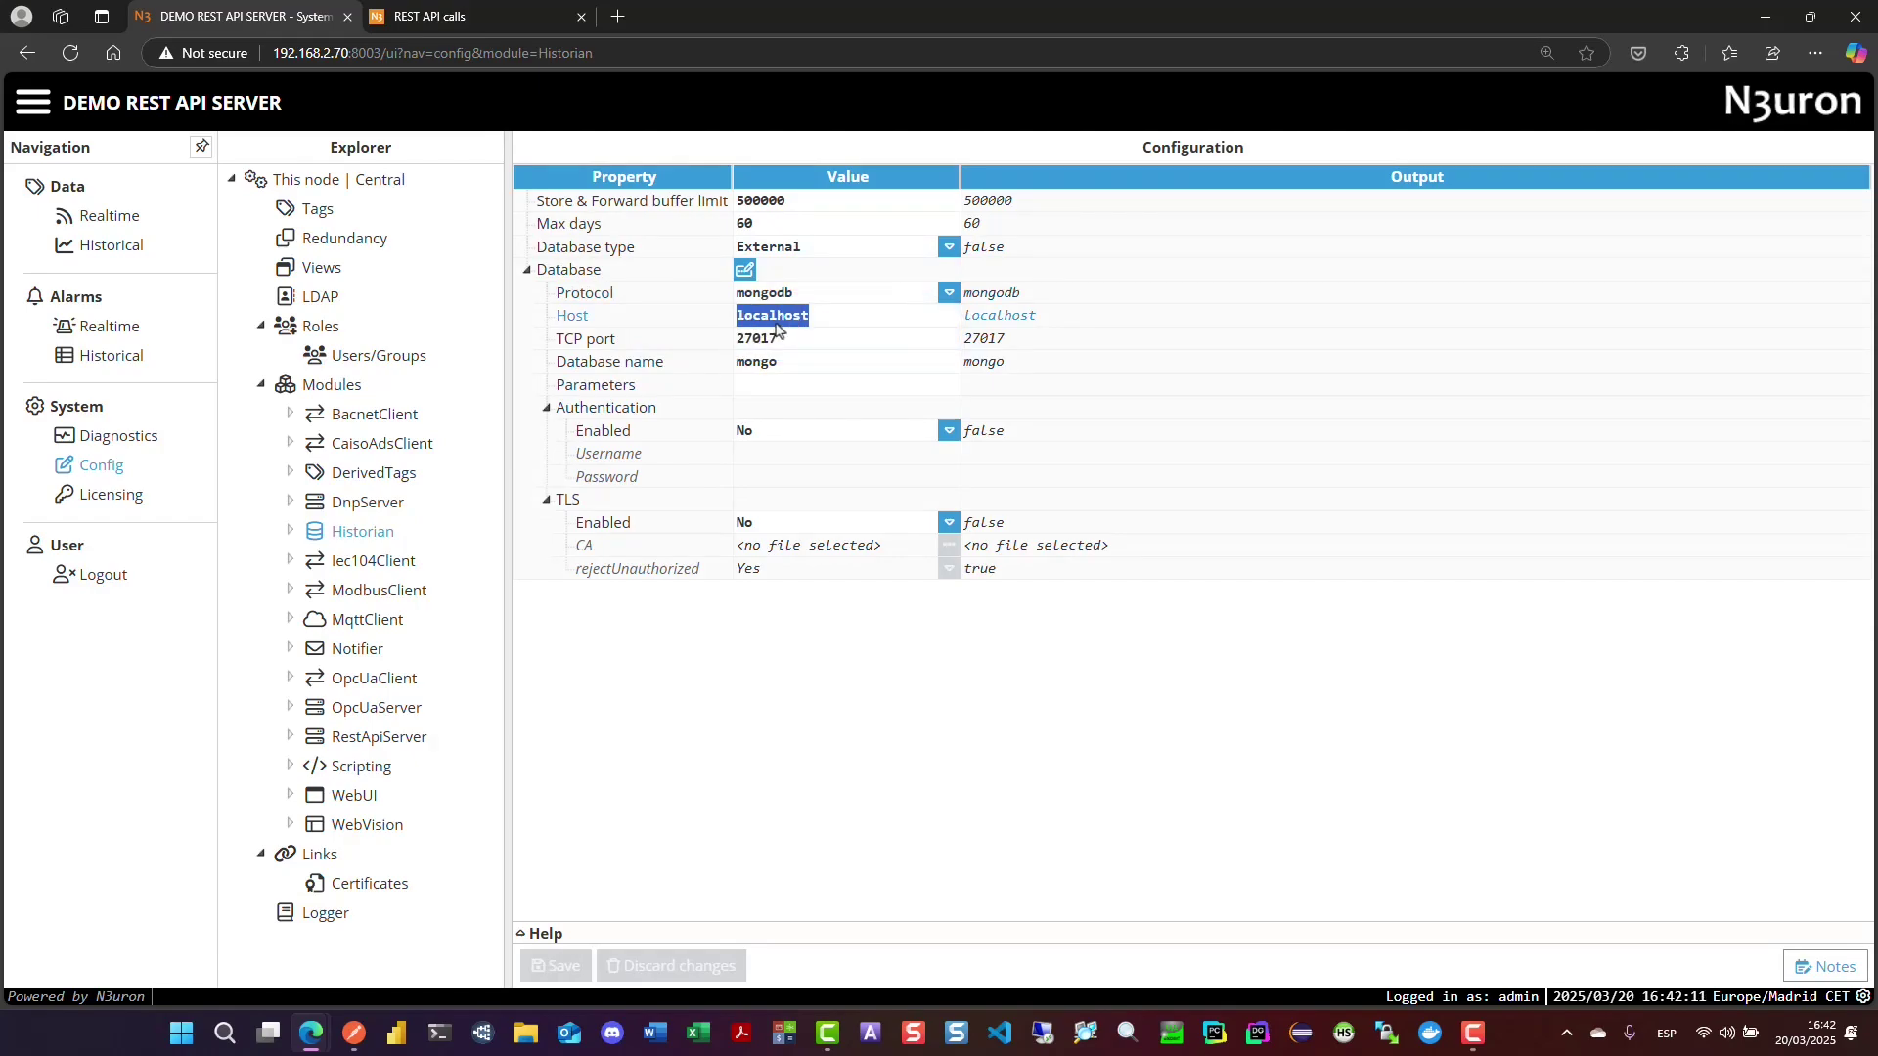
double_click(772, 339)
left_click(765, 363)
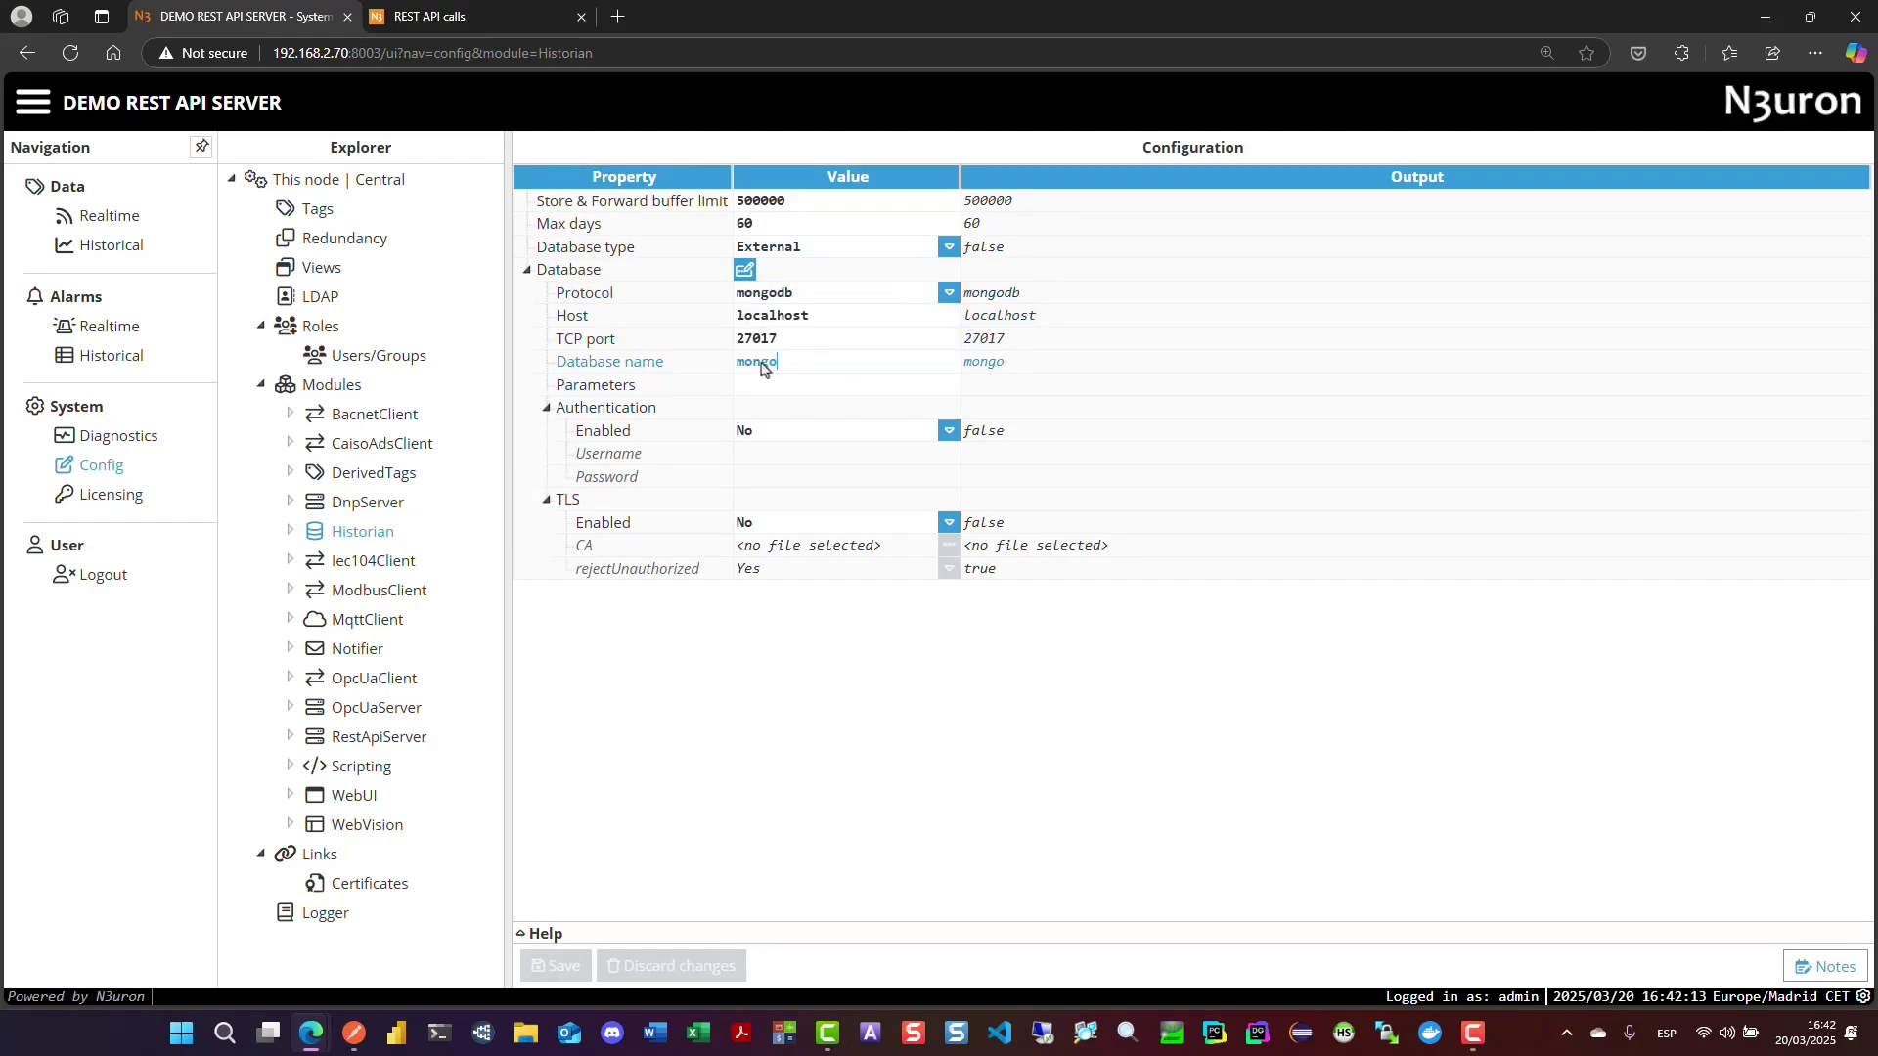
left_click_drag(778, 364, 732, 365)
left_click(354, 1033)
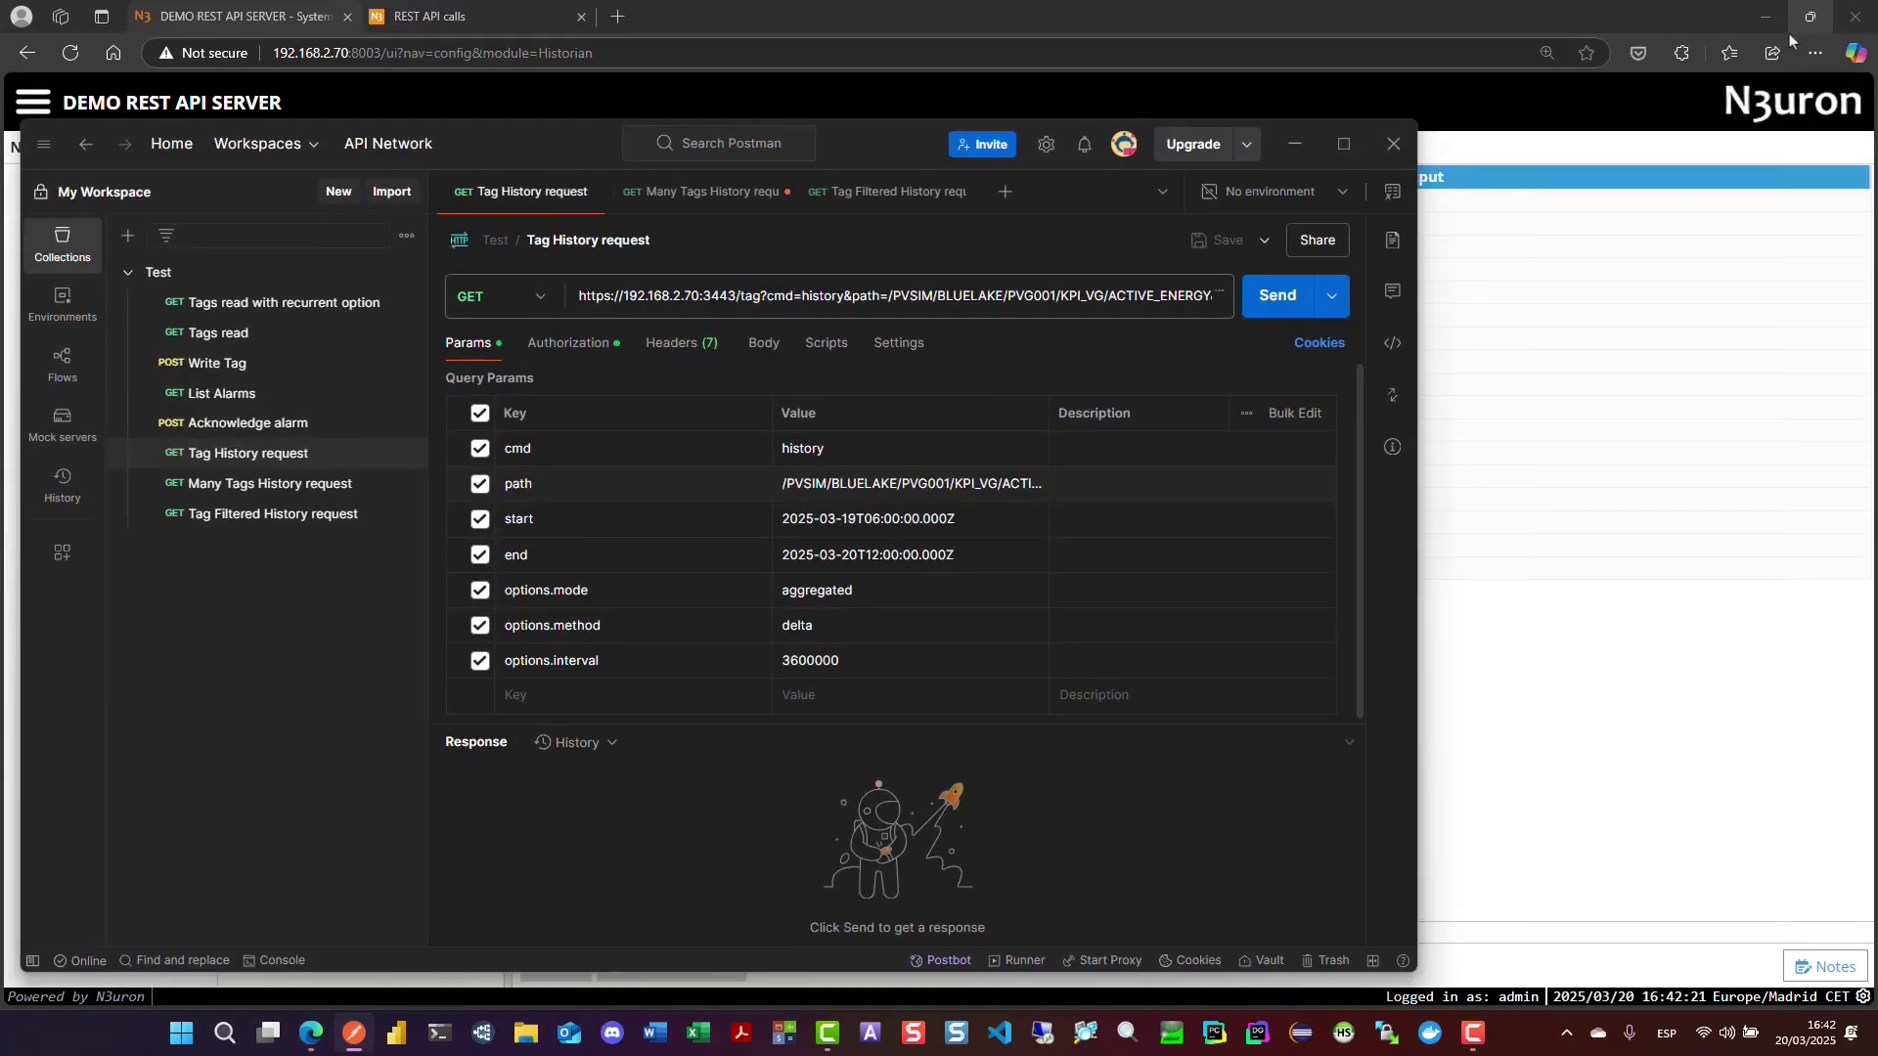
left_click(78, 254)
left_click(743, 106)
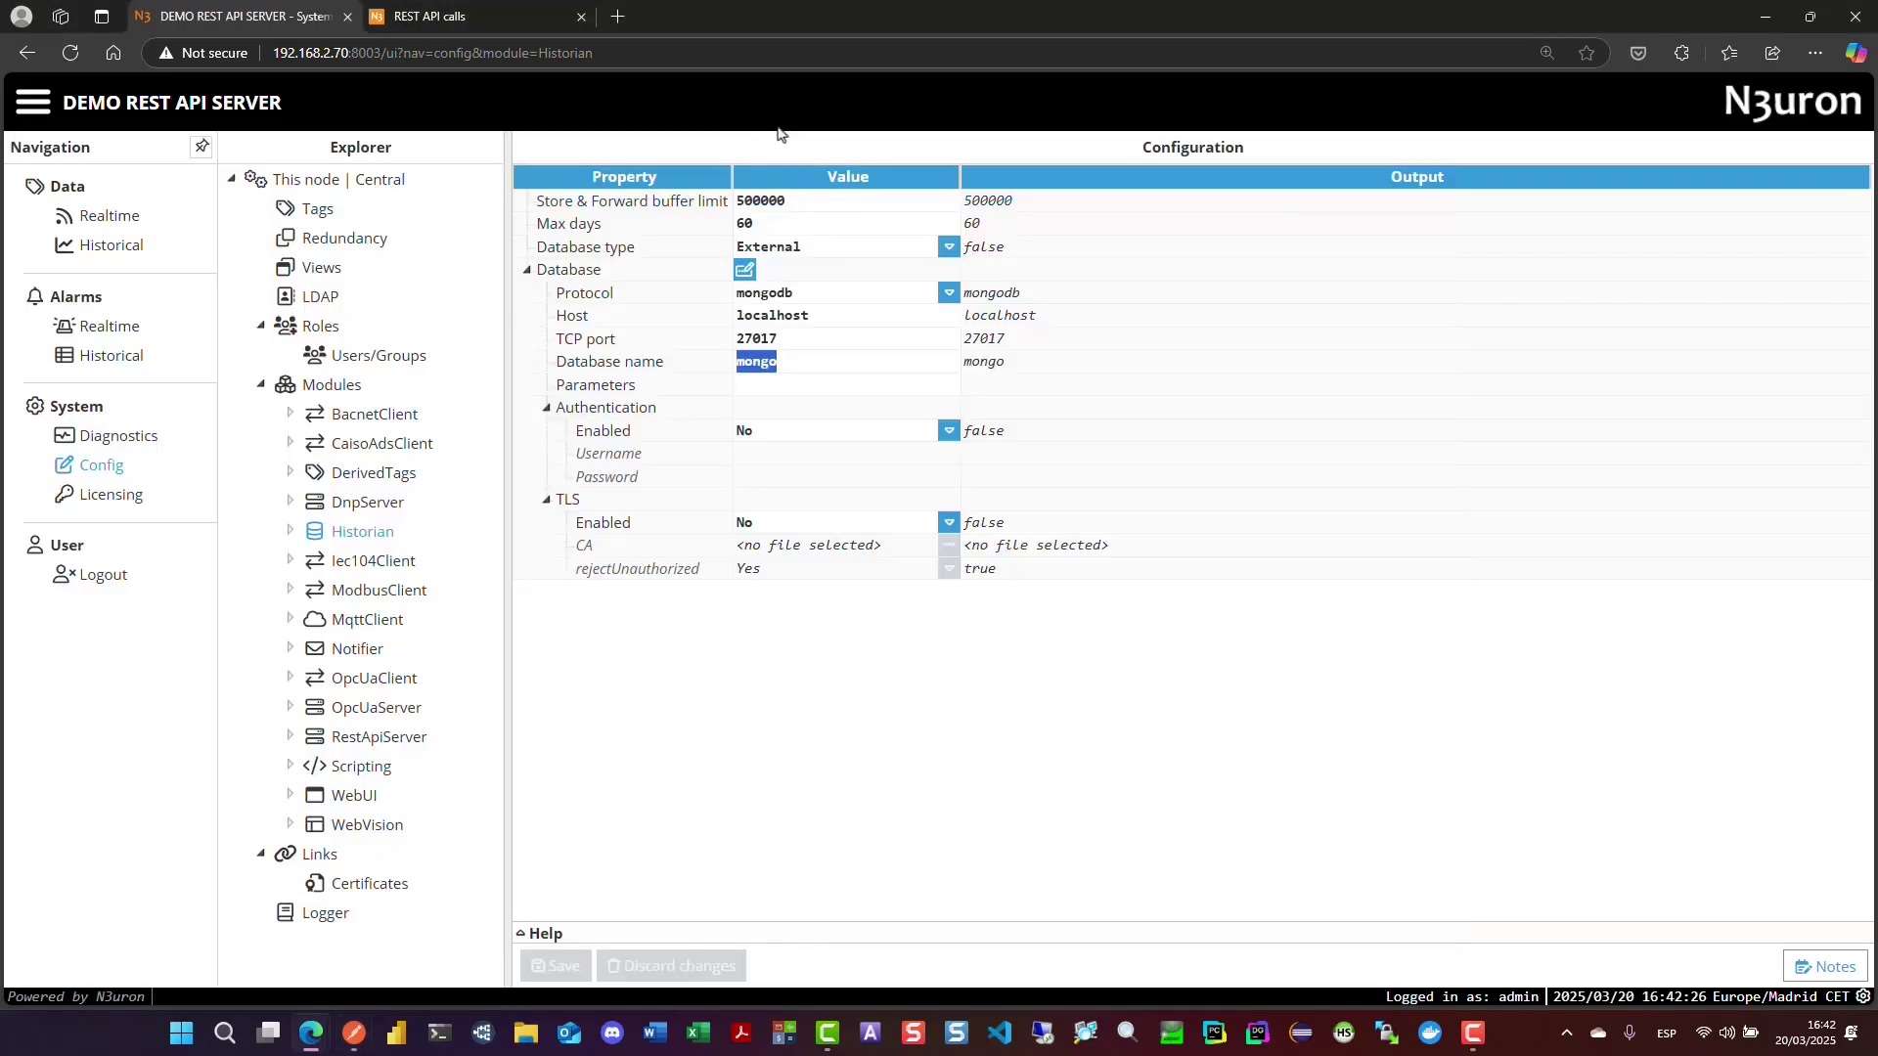
- Open the REST API calls documentation and read the title and description of the Get tag history section
left_click(497, 12)
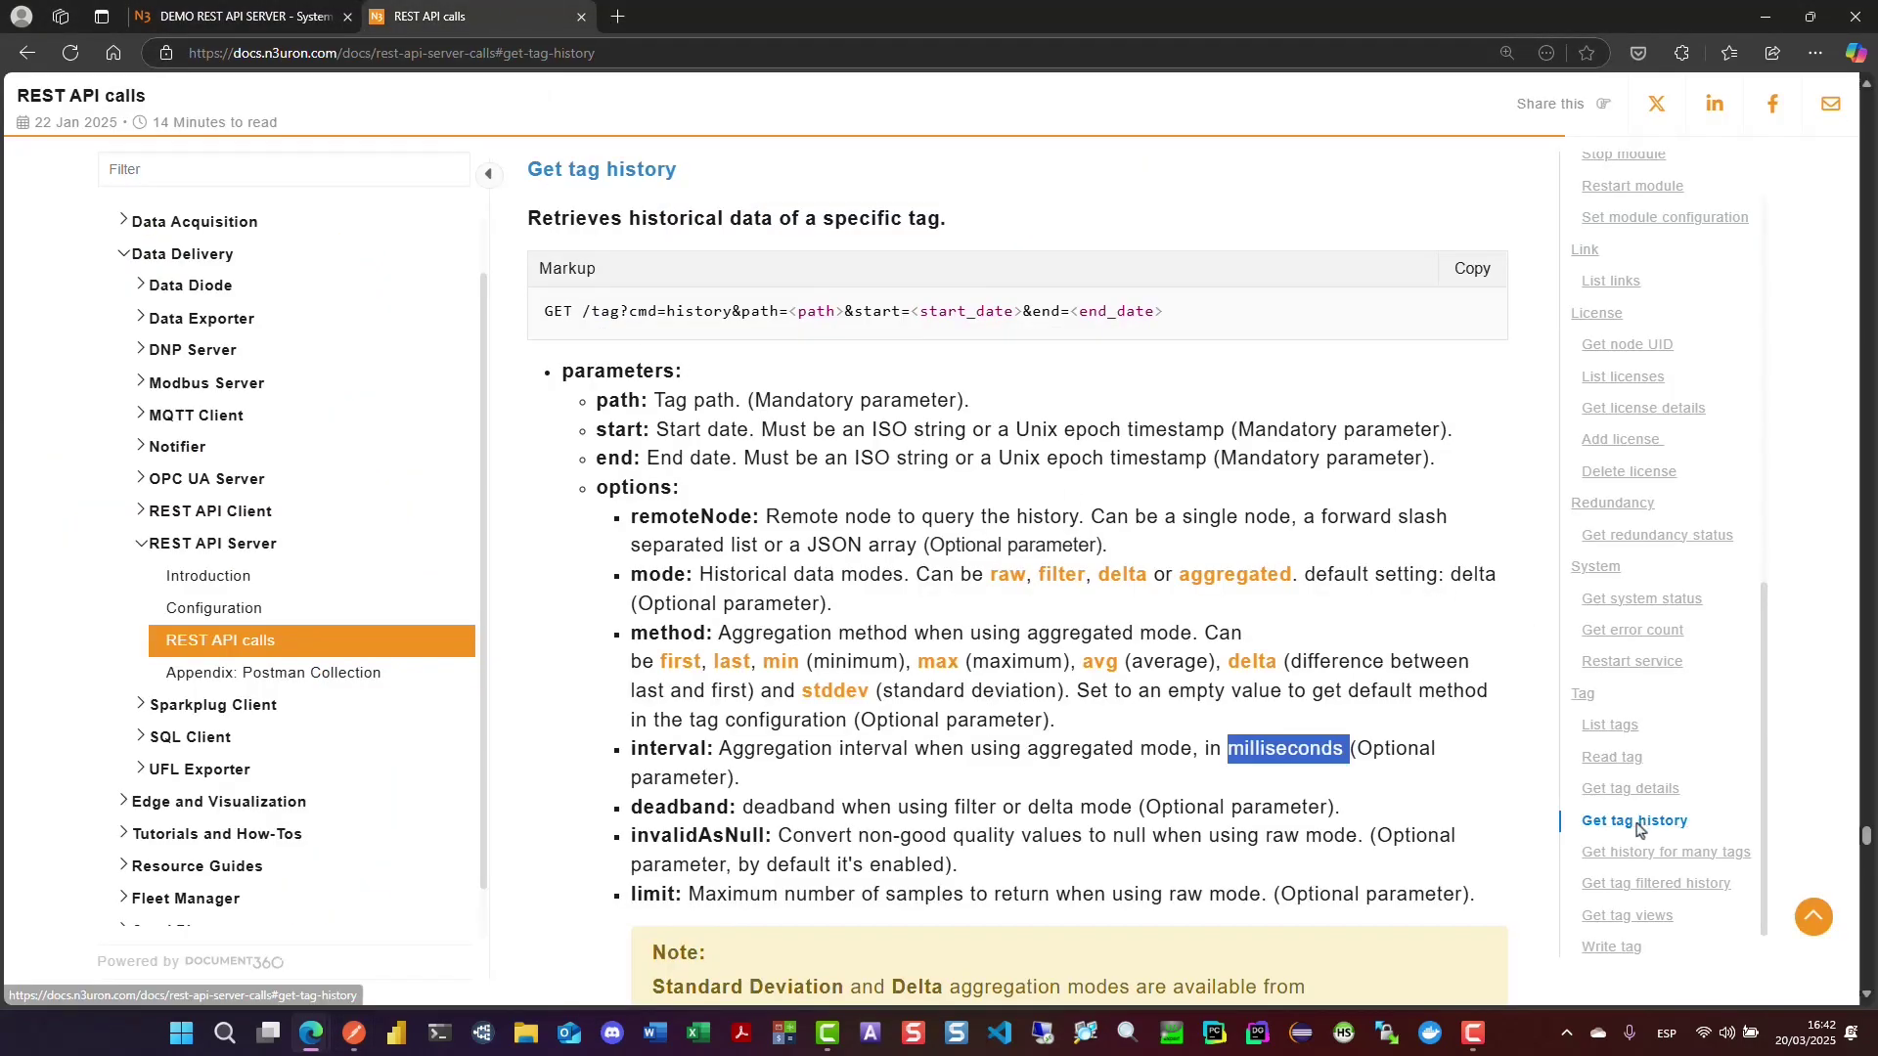
triple_click(558, 174)
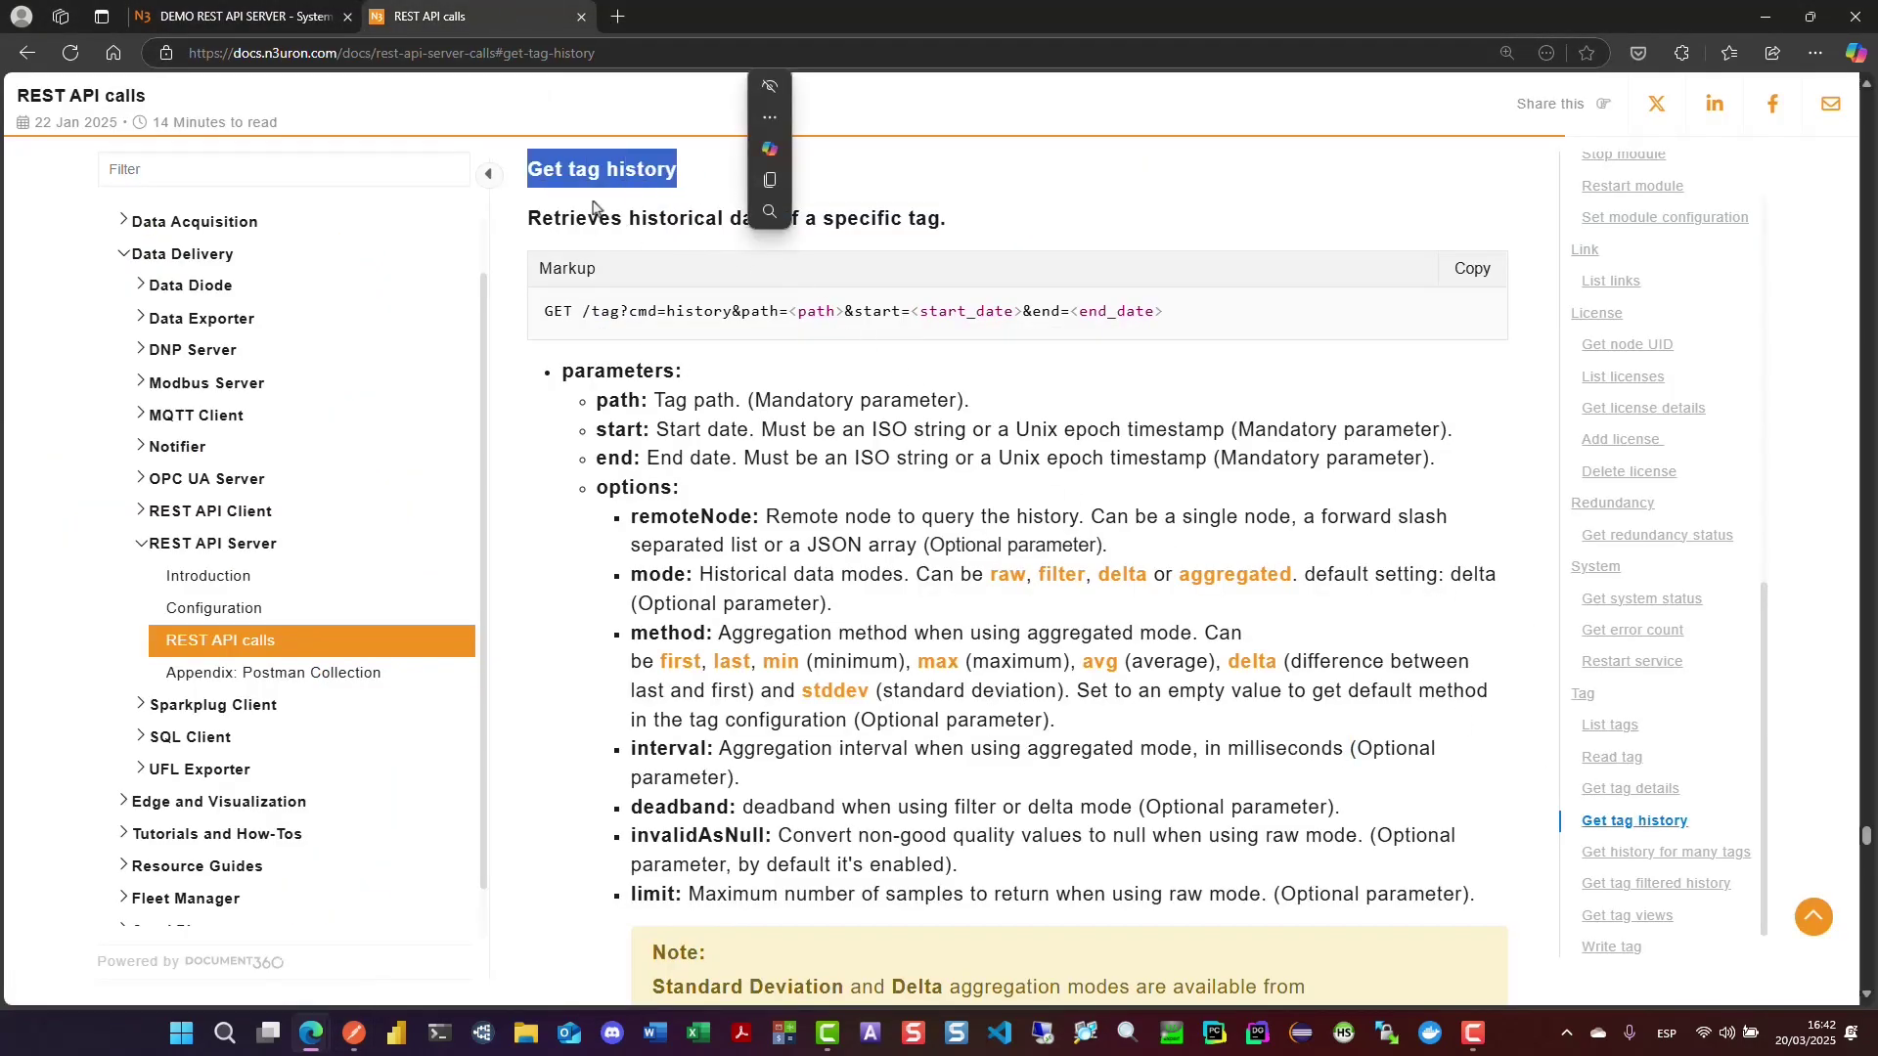
left_click_drag(526, 220, 963, 233)
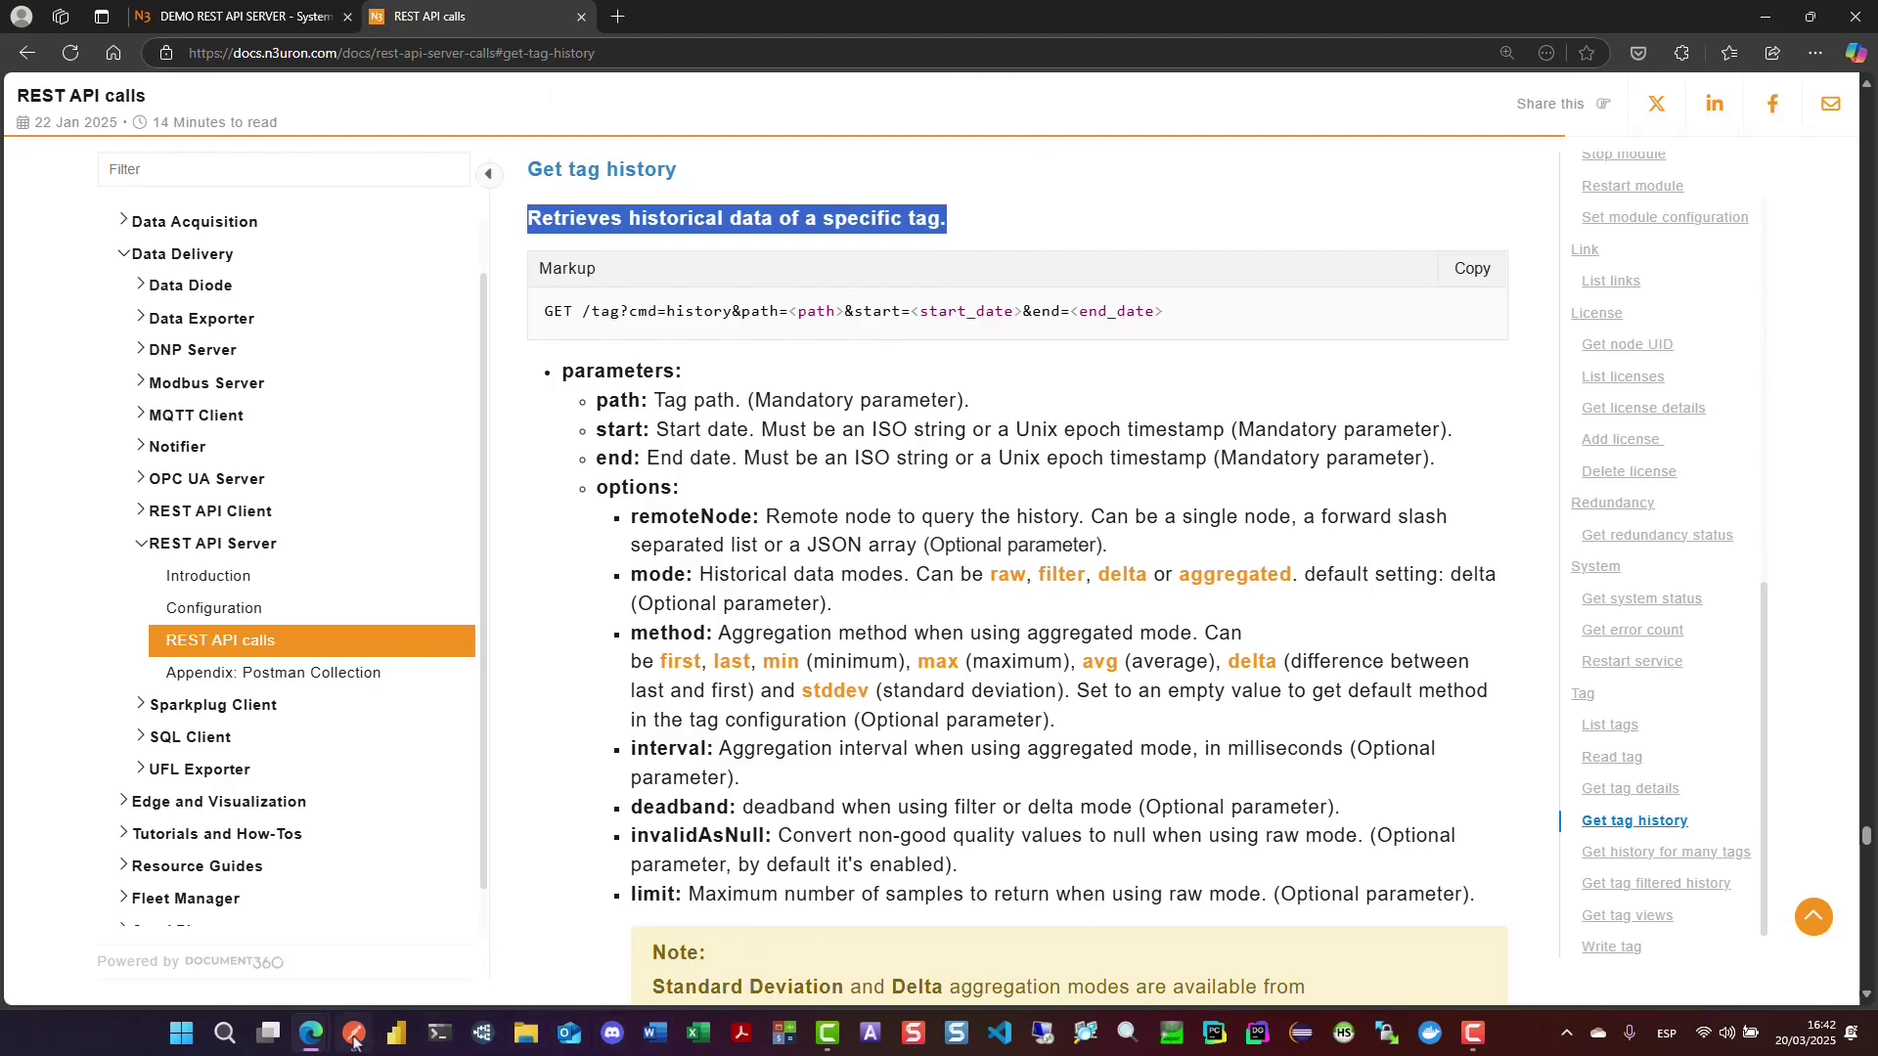
- Switch to Postman and check the Tag History request's basic authentication settings, then return to its query parameters
left_click(353, 1032)
left_click_drag(893, 170, 1082, 472)
left_click(769, 654)
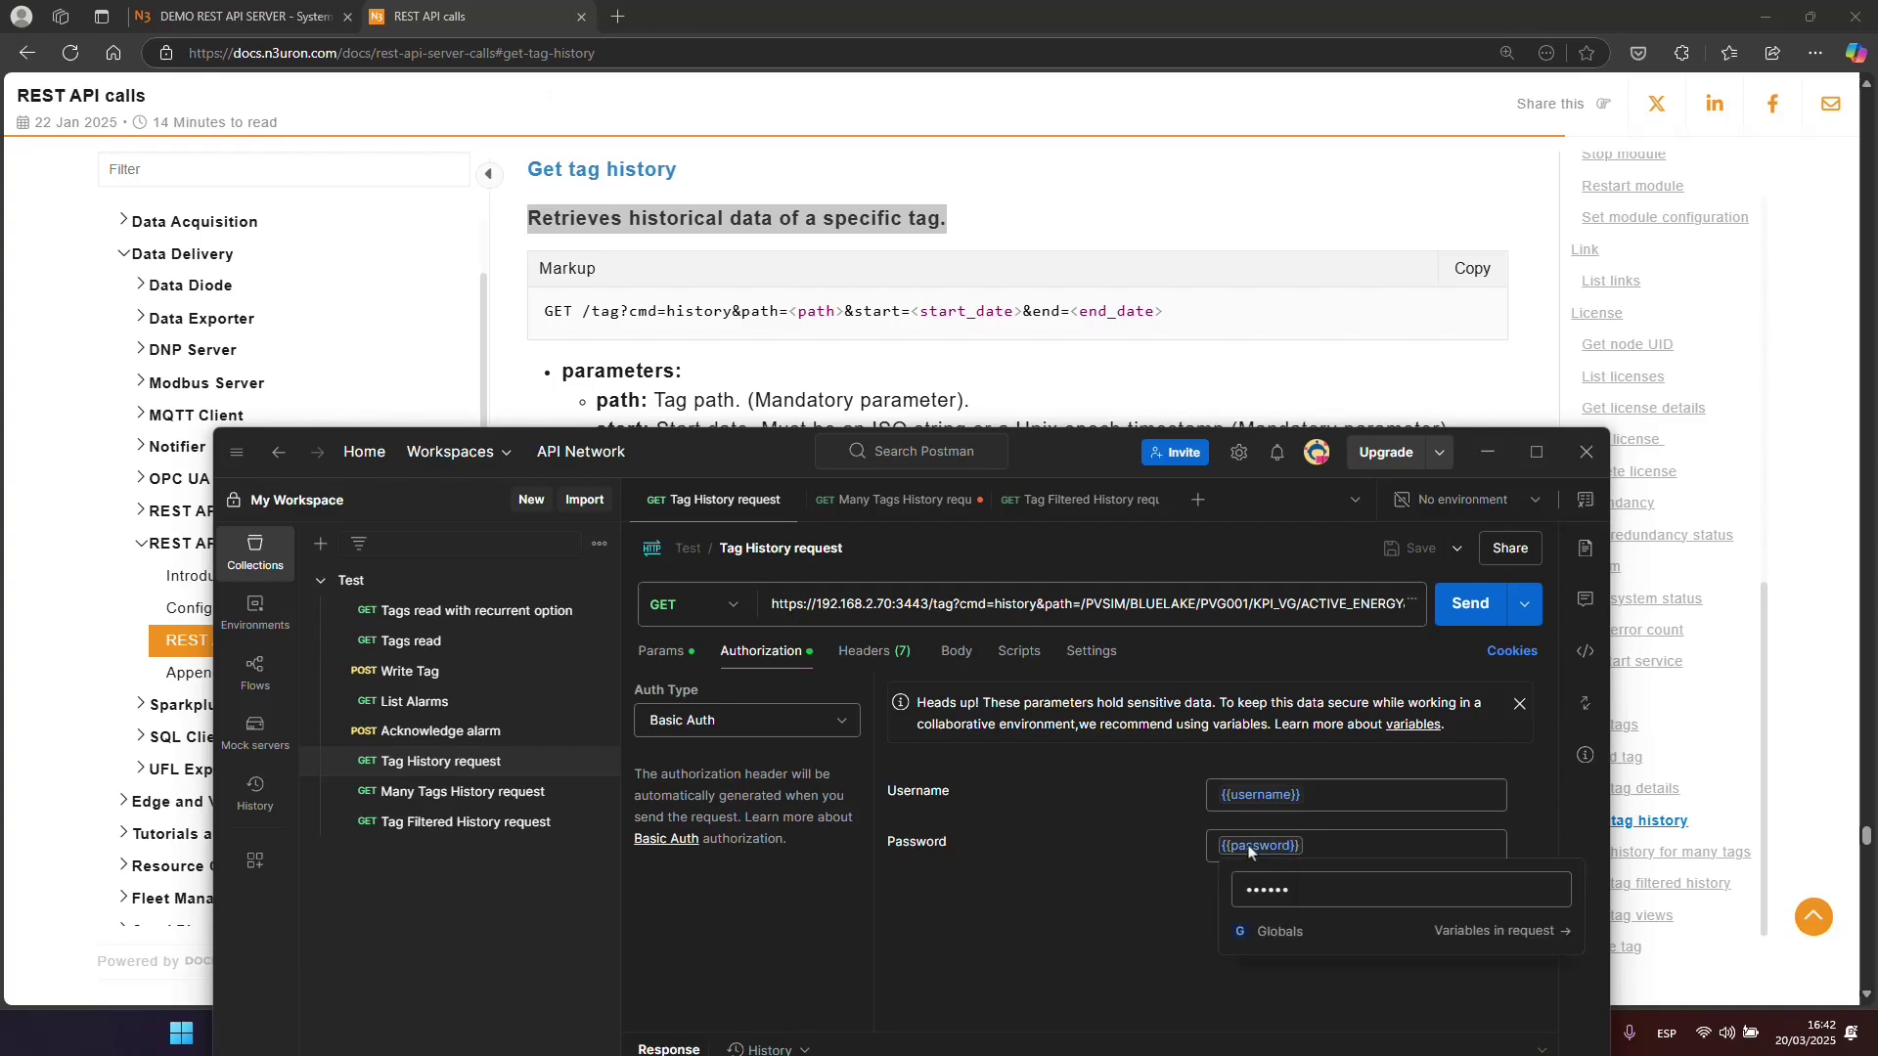
left_click(656, 652)
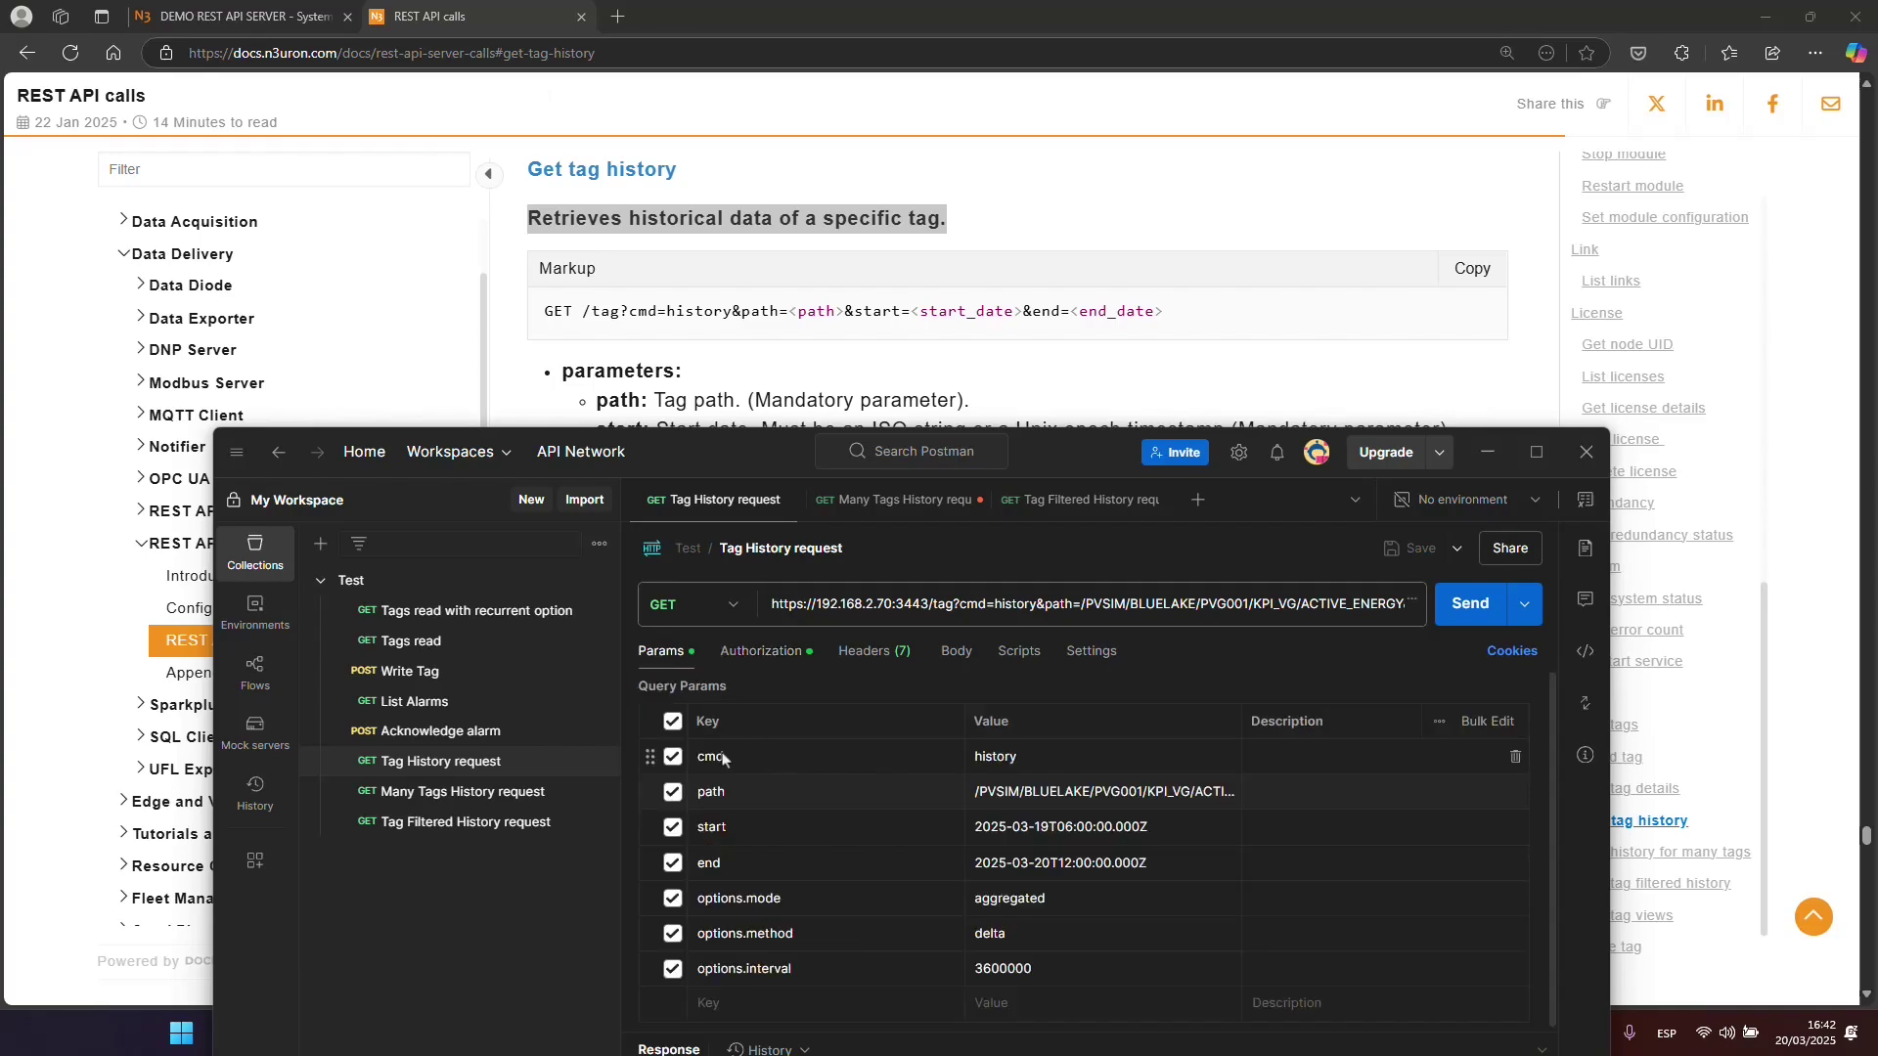
- Examine the Tag History request's base URL and widen the query parameters' Value column to show the full tag path
left_click(951, 607)
key("shift+Home")
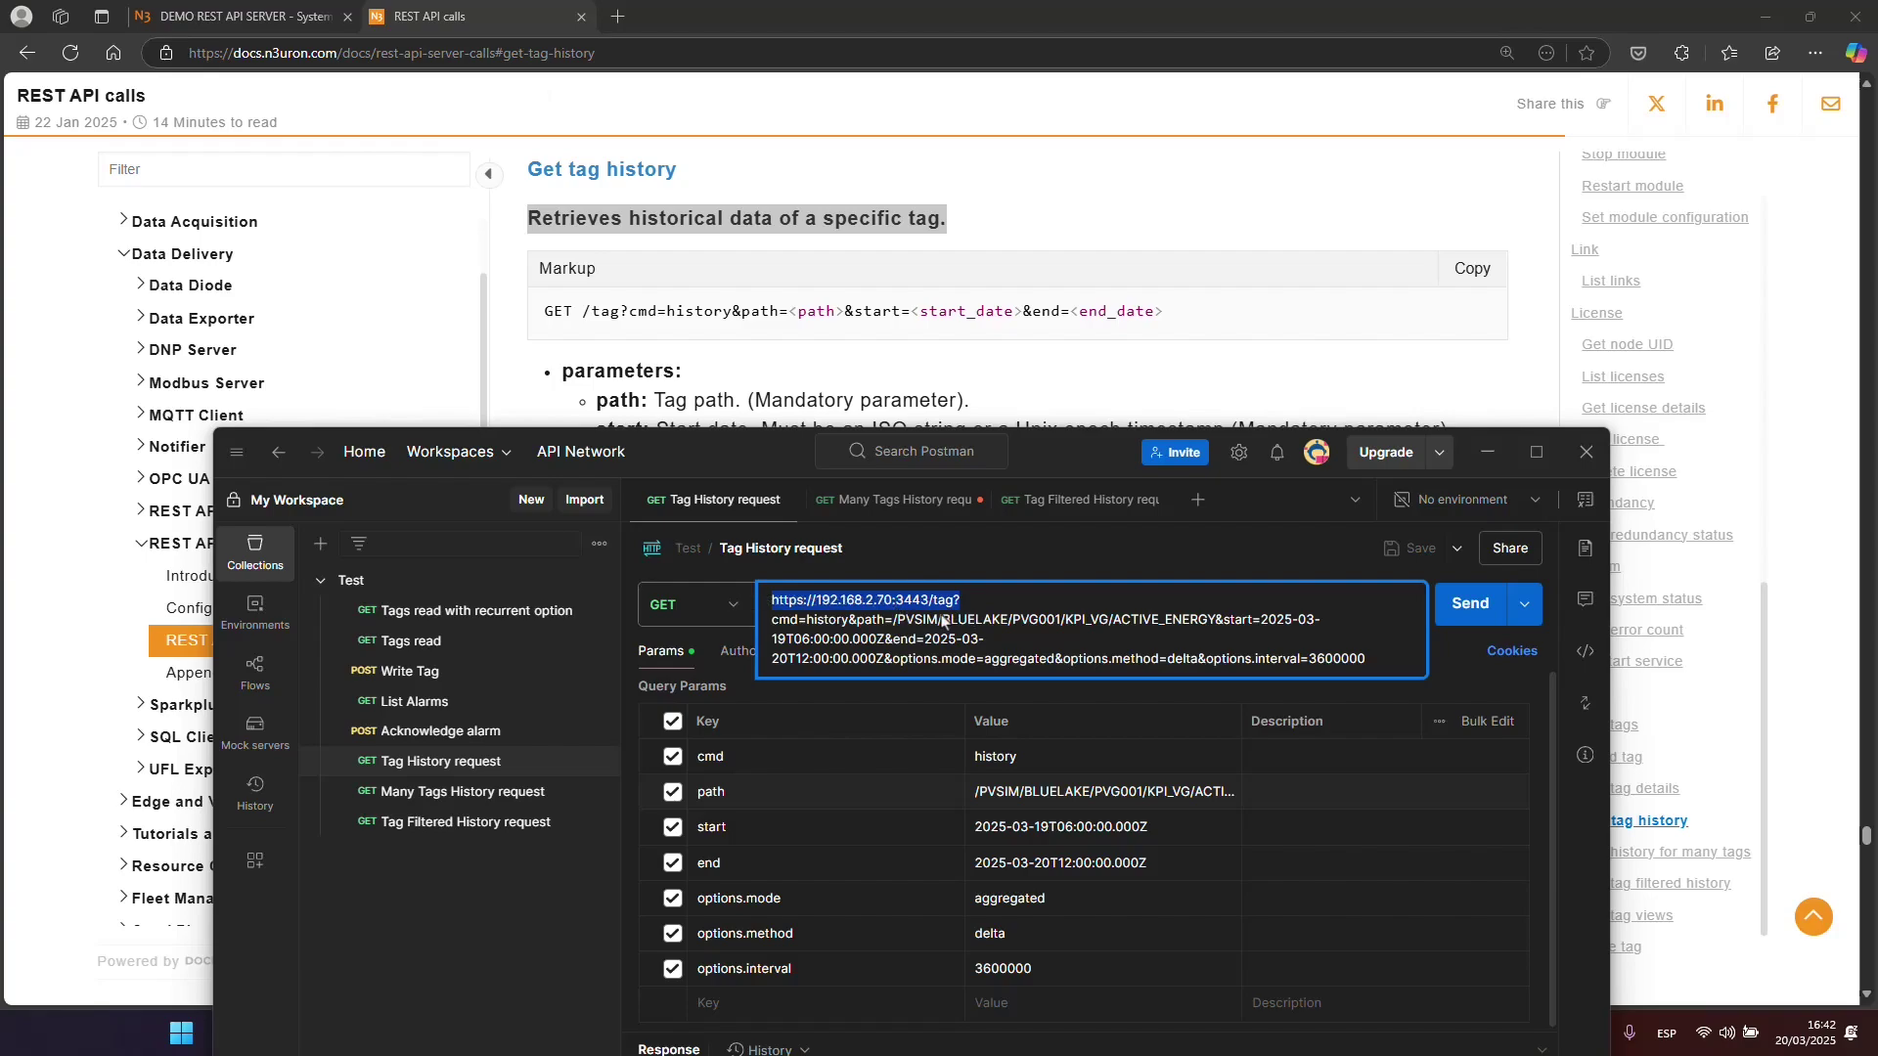
left_click(999, 556)
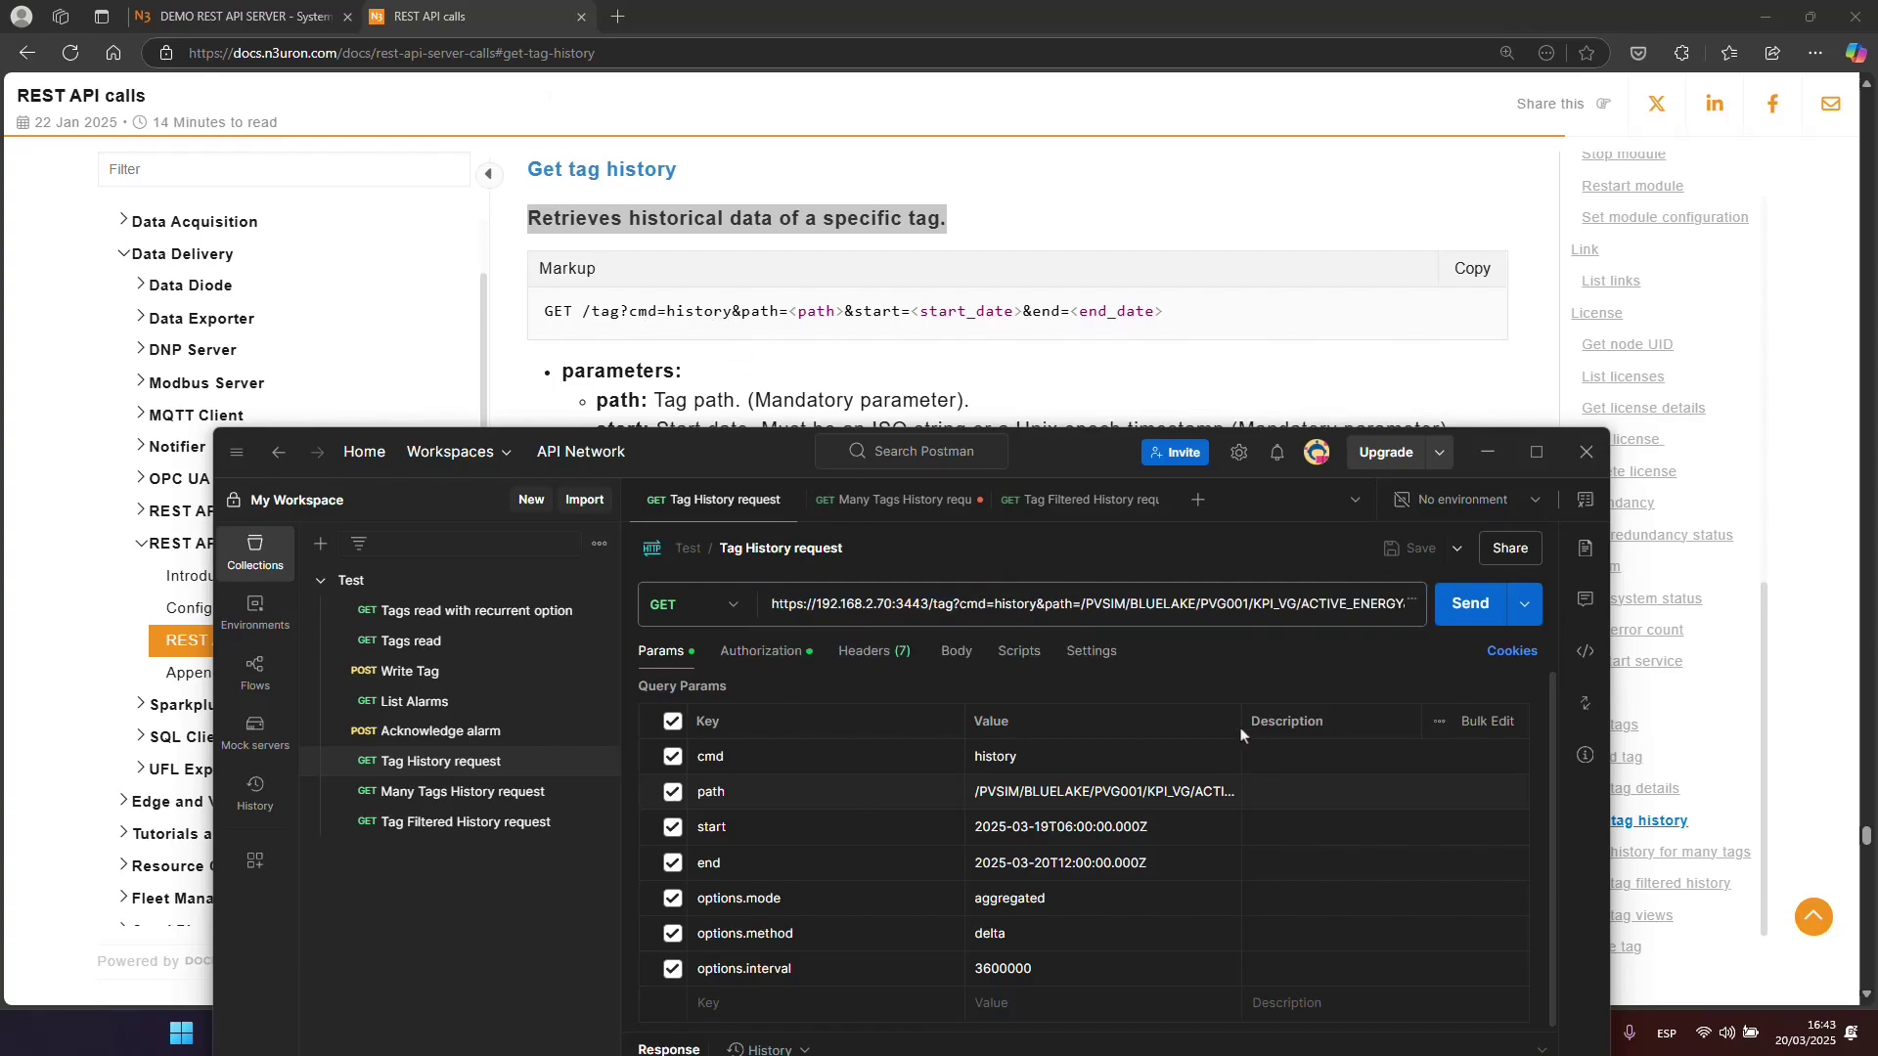
left_click_drag(1240, 735, 1316, 735)
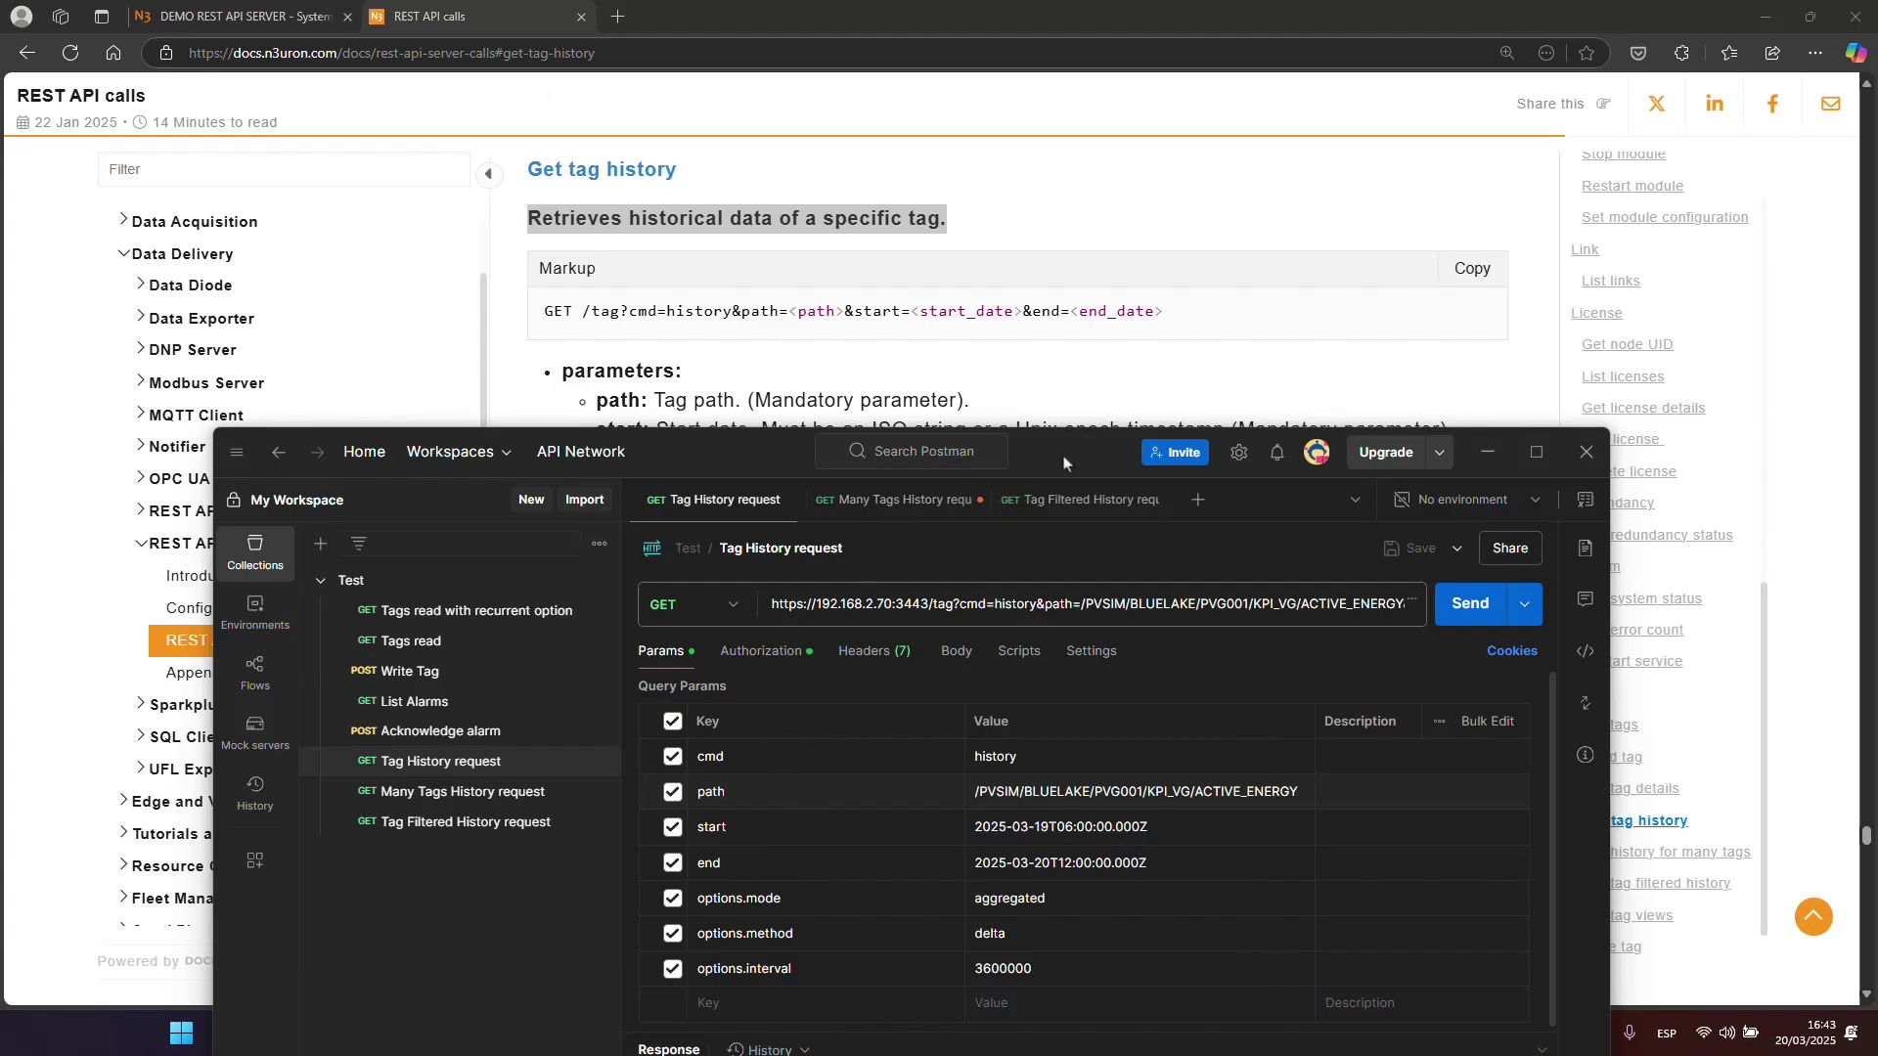
- Check the unit of the interval option in the Get tag history documentation and bring the Postman request back into view
left_click_drag(1064, 460, 1003, 996)
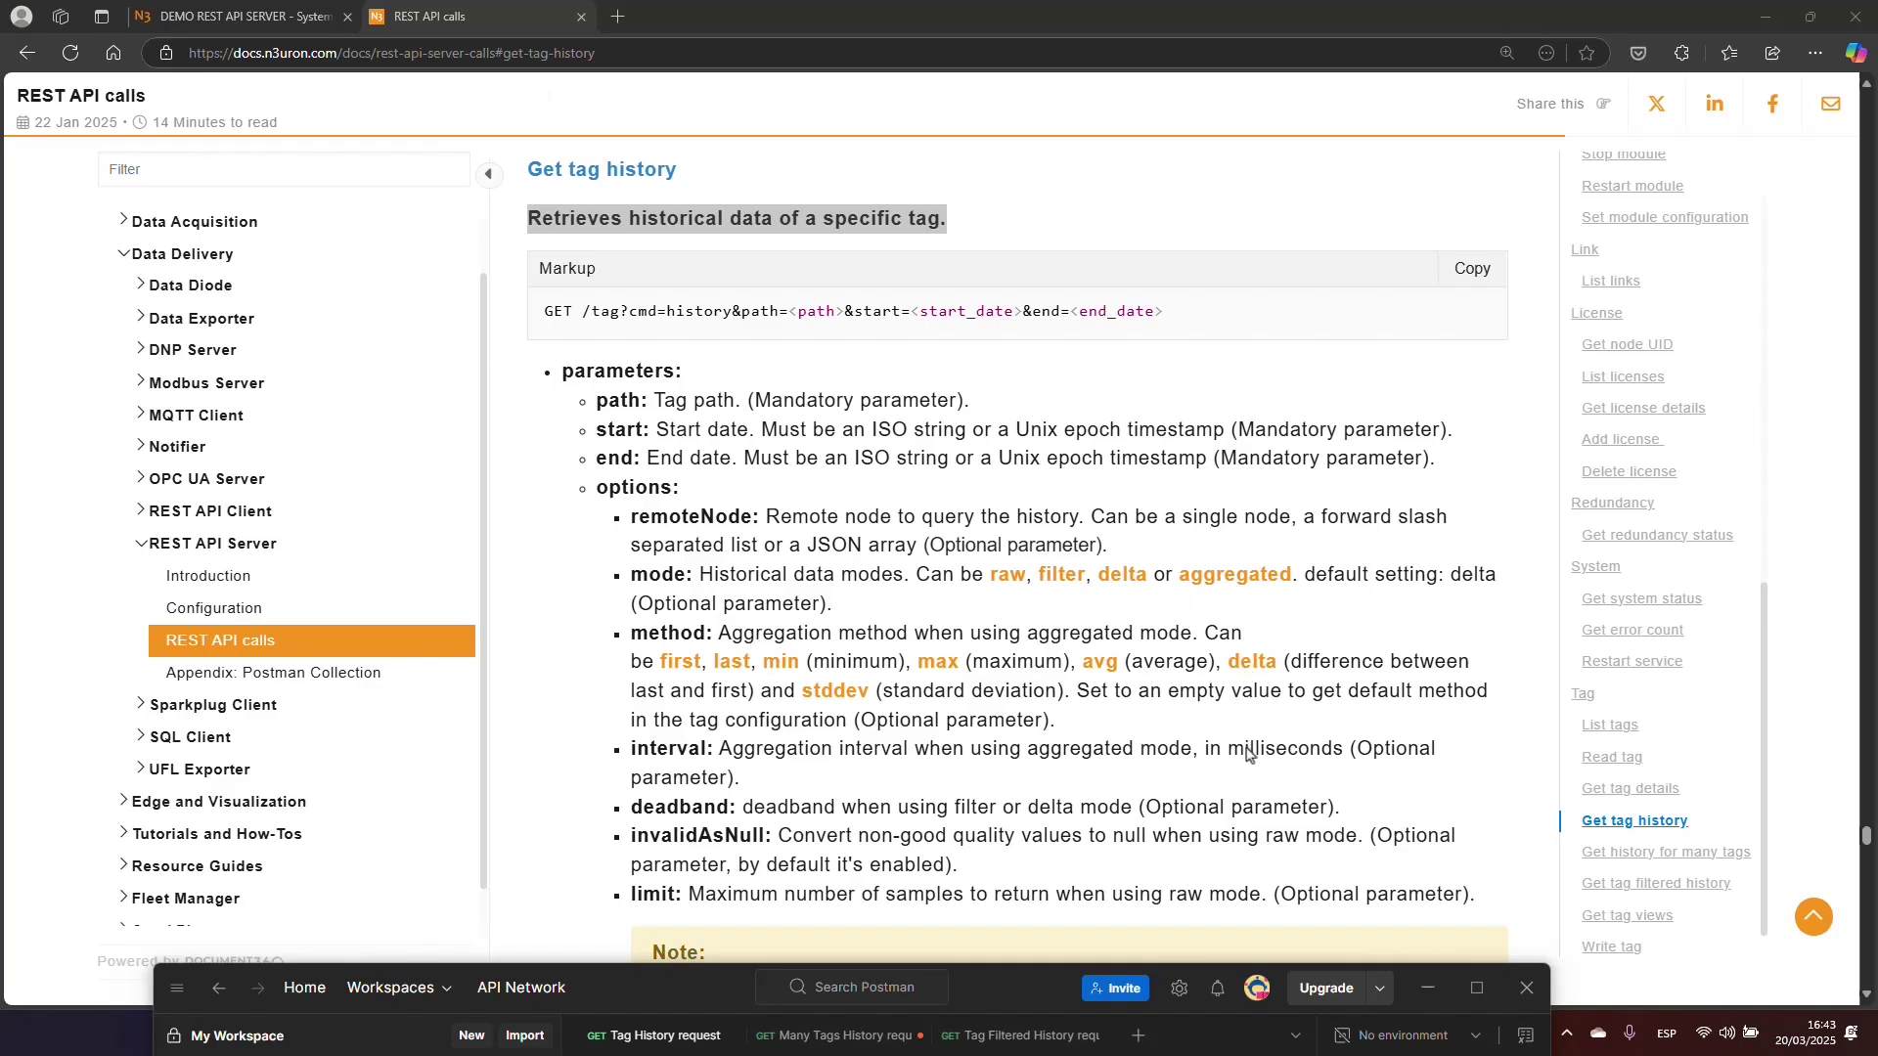
double_click(1284, 748)
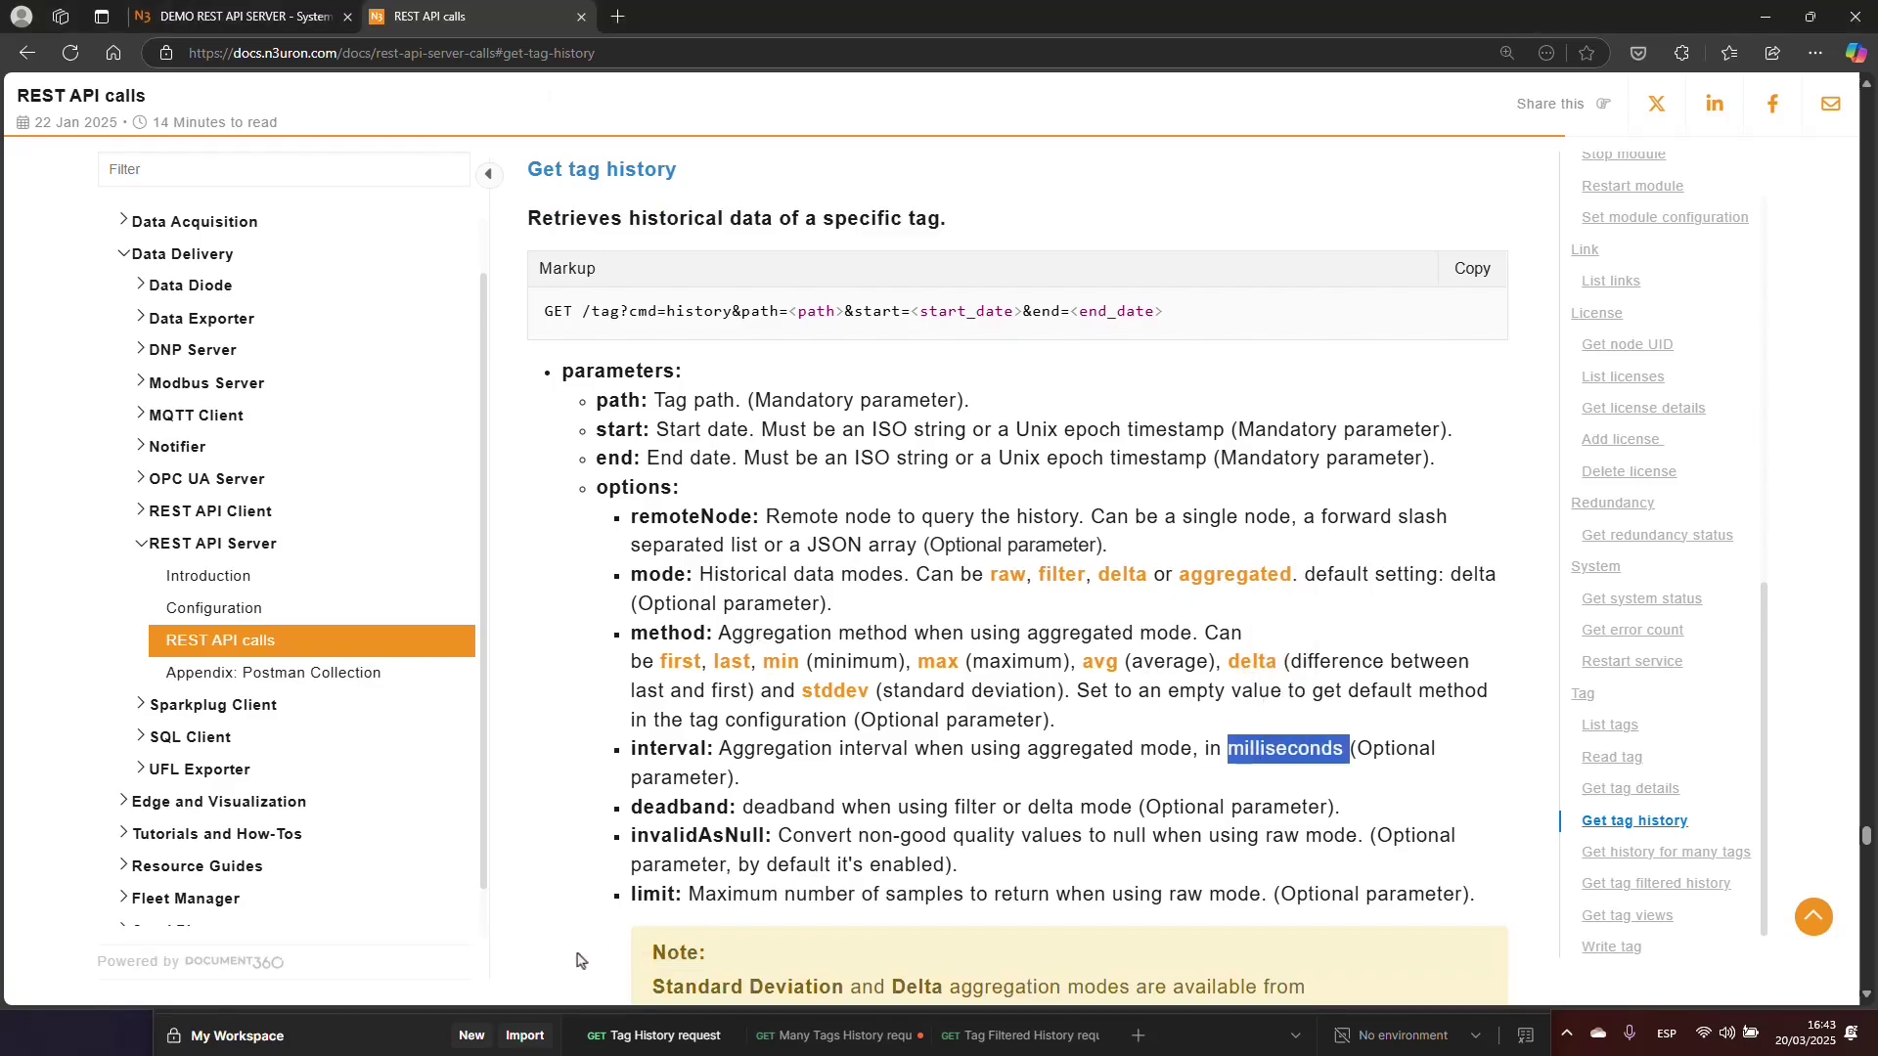
left_click(404, 1033)
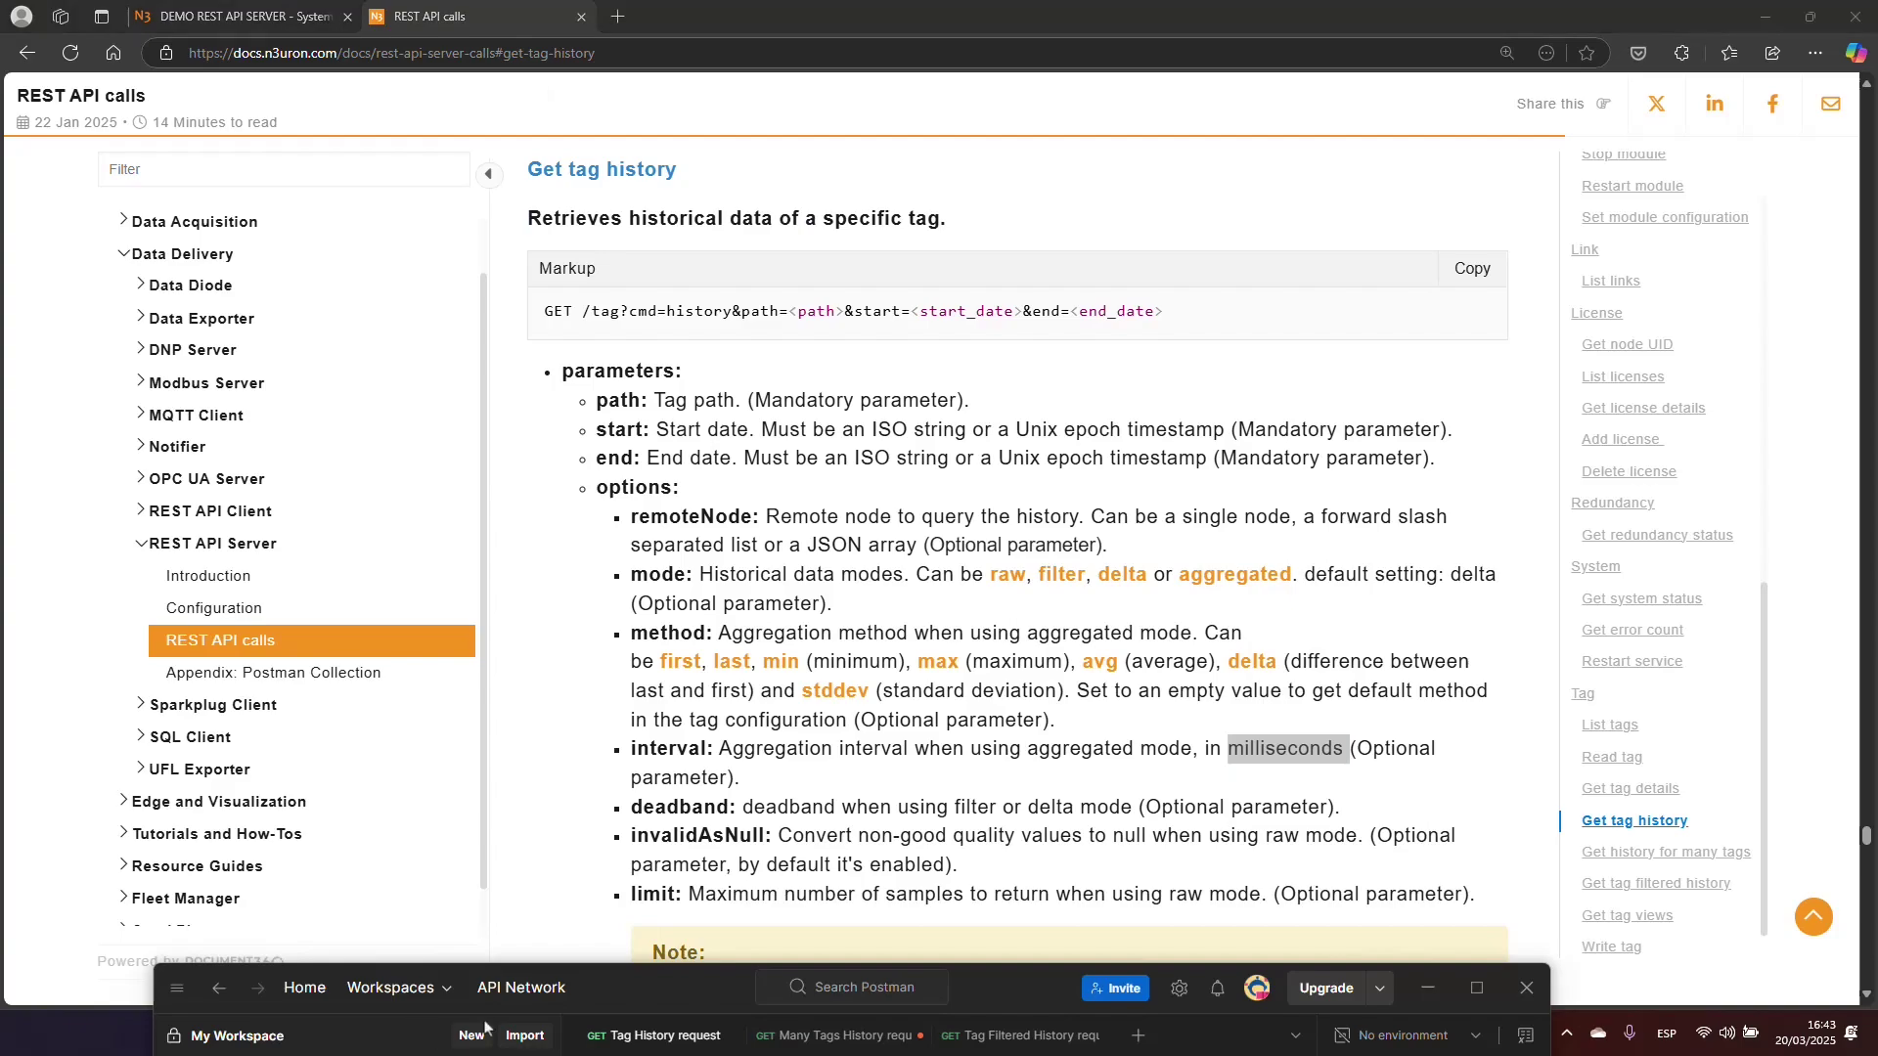
left_click_drag(996, 1015, 1033, 158)
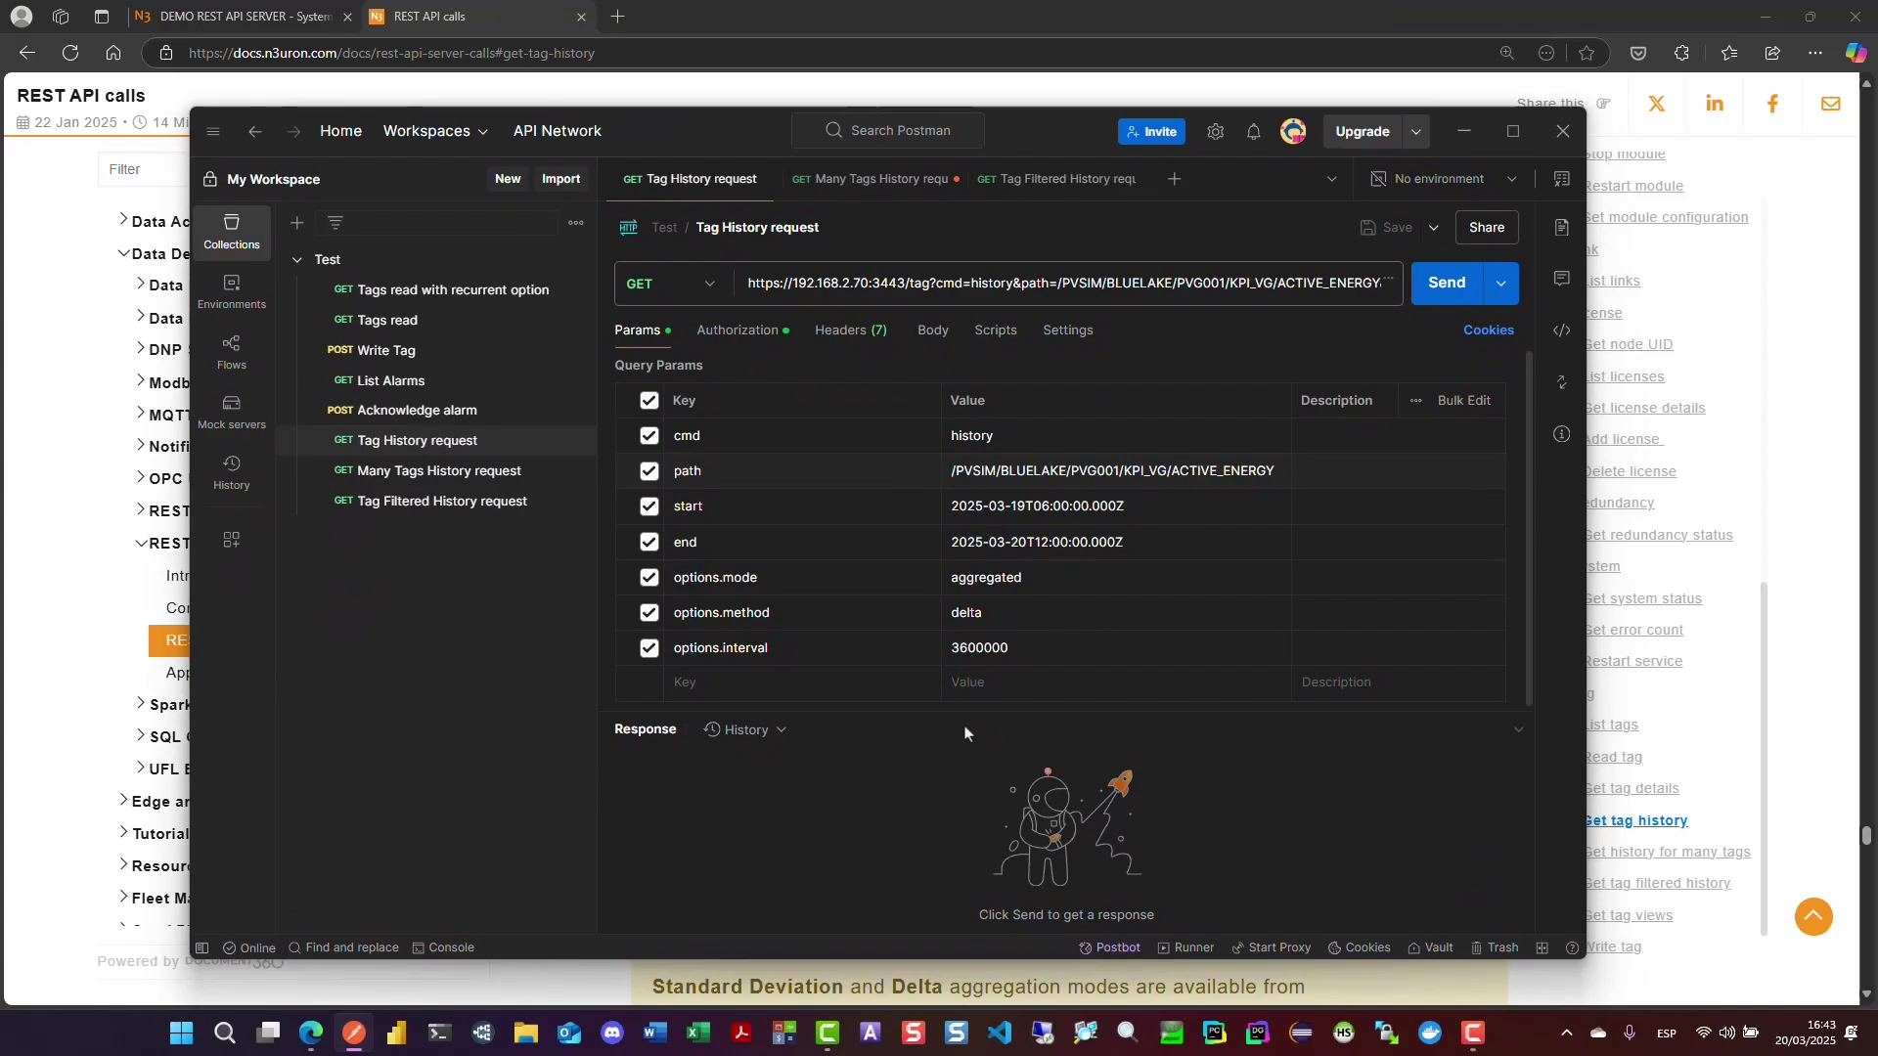
- Enlarge the response pane, send the Tag History request and scroll to the returned data
left_click_drag(964, 733, 1008, 352)
left_click(1448, 286)
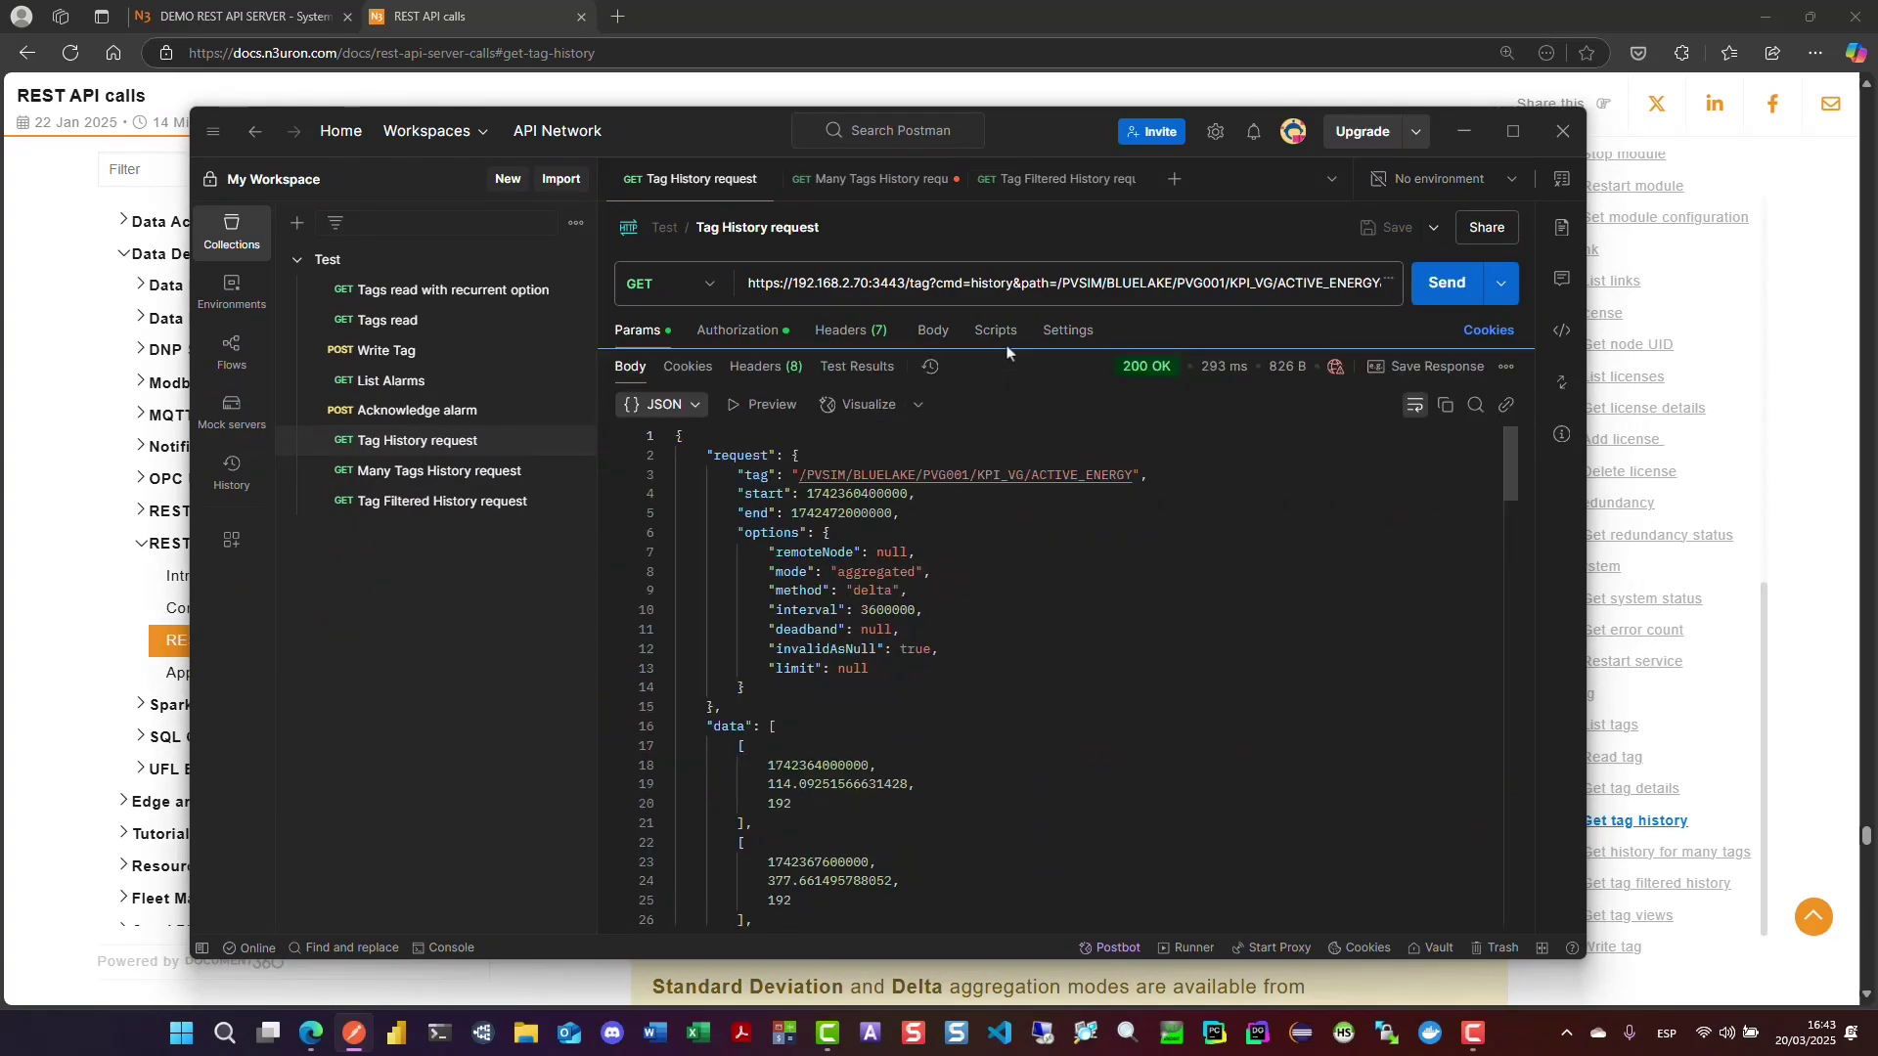
scroll(919, 665, "down", 3)
- Switch to the N3uron WebUI, open the historical data view and add the ACTIVE_ENERGY tag to the selected tags
left_click_drag(664, 141, 1150, 134)
left_click(239, 15)
left_click(71, 247)
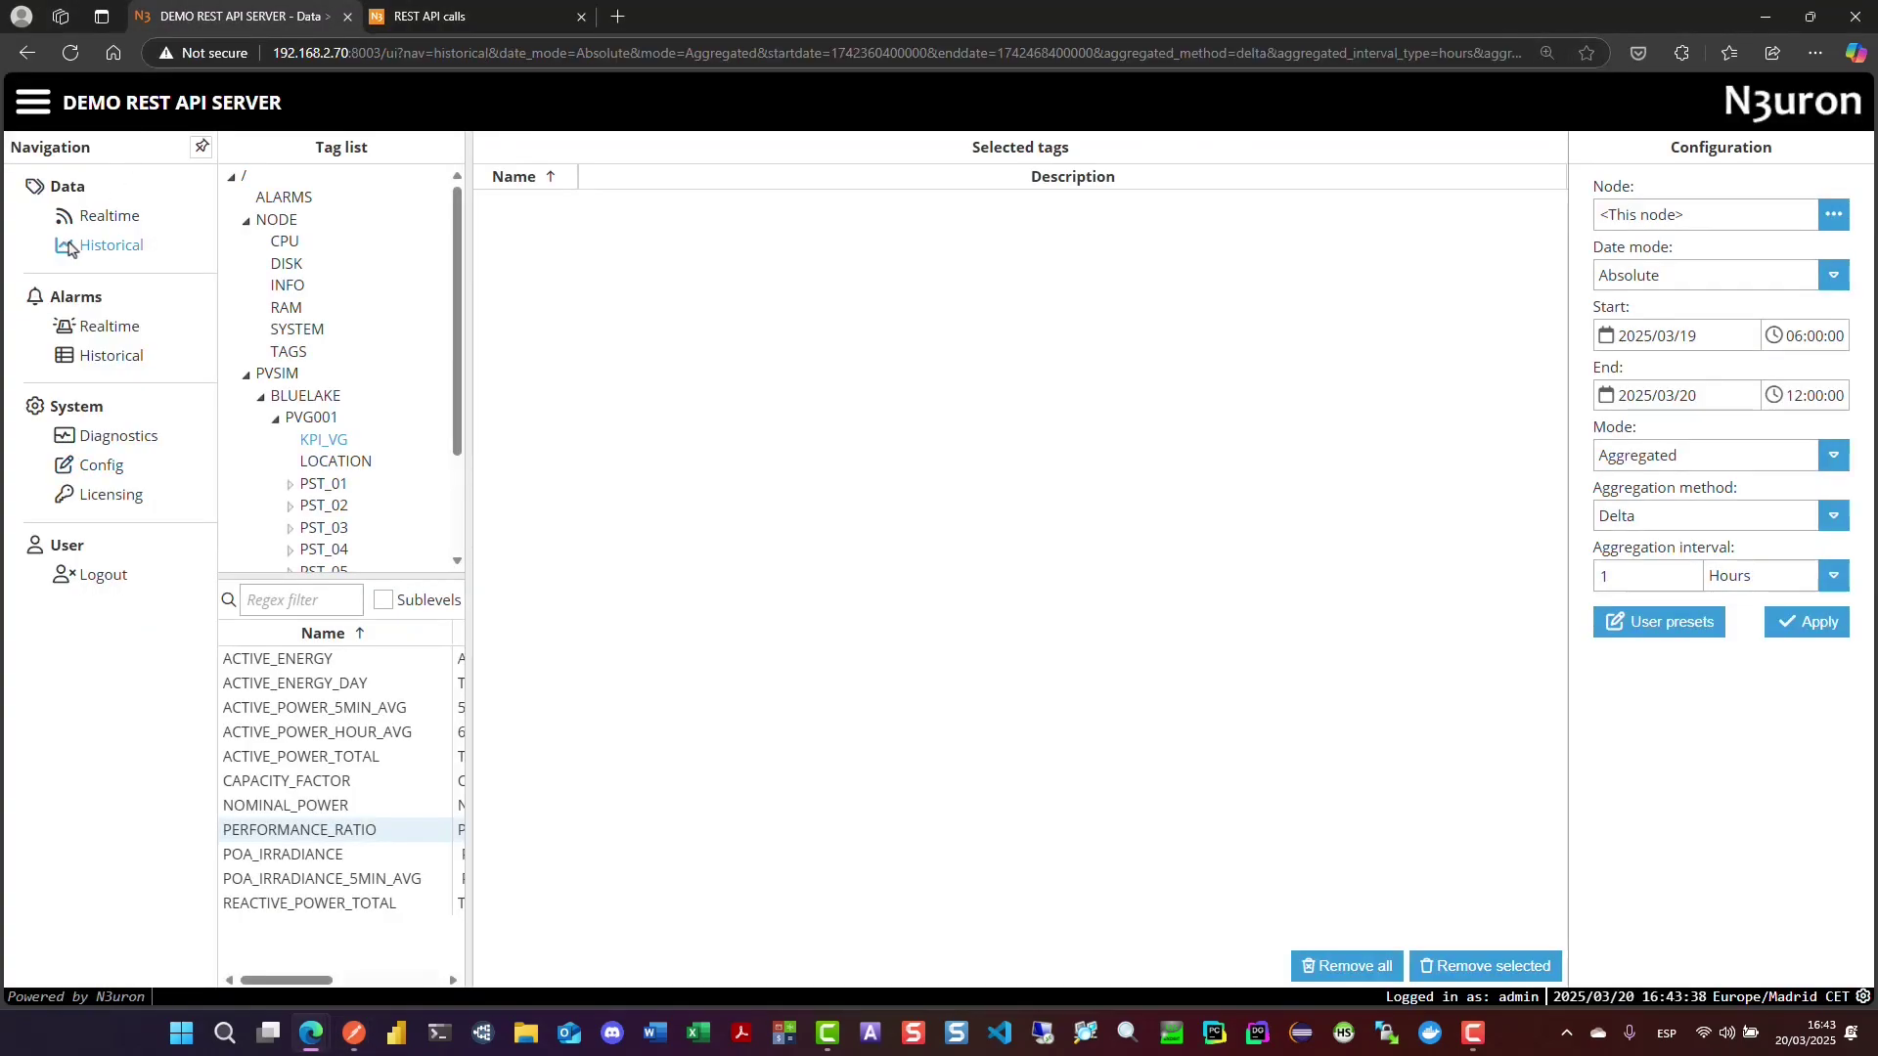
left_click_drag(294, 658, 725, 345)
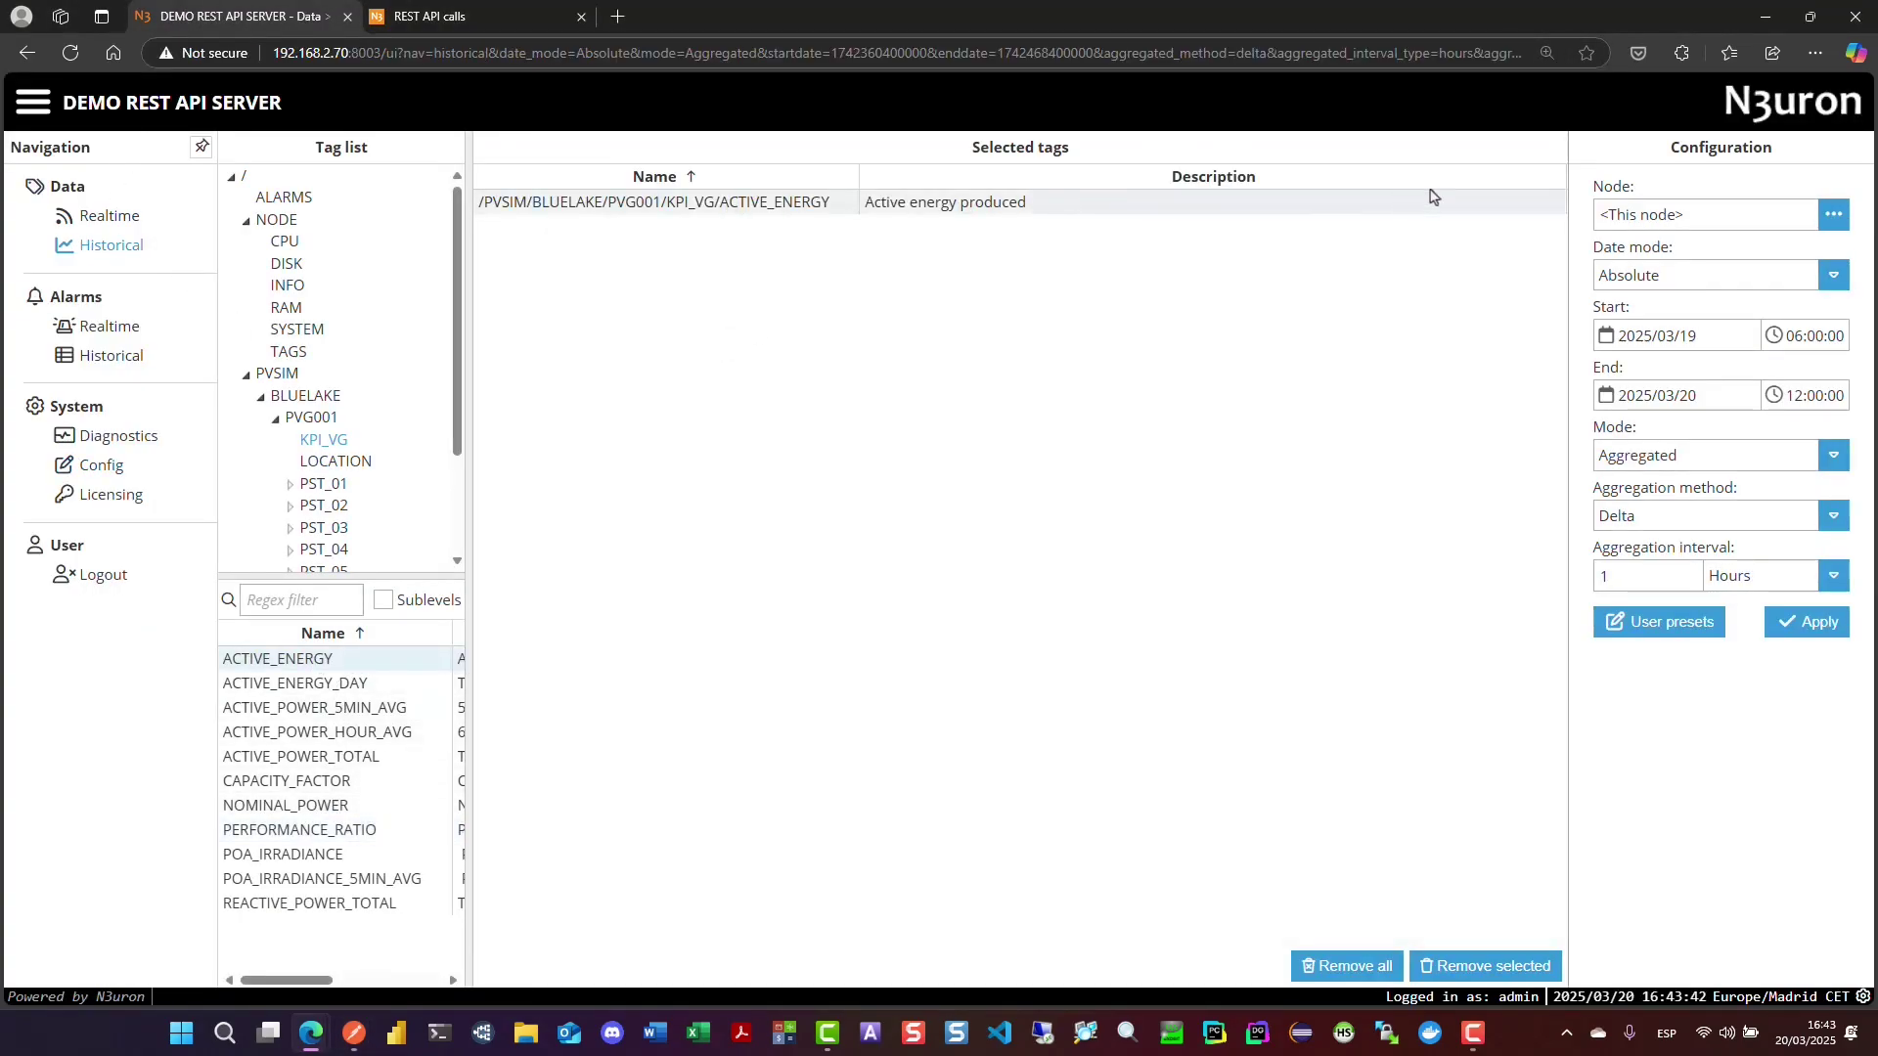
- Run the historical query with Aggregated mode, the Delta aggregation method and a 1-hour interval
left_click(1692, 460)
left_click(1693, 460)
left_click(1652, 517)
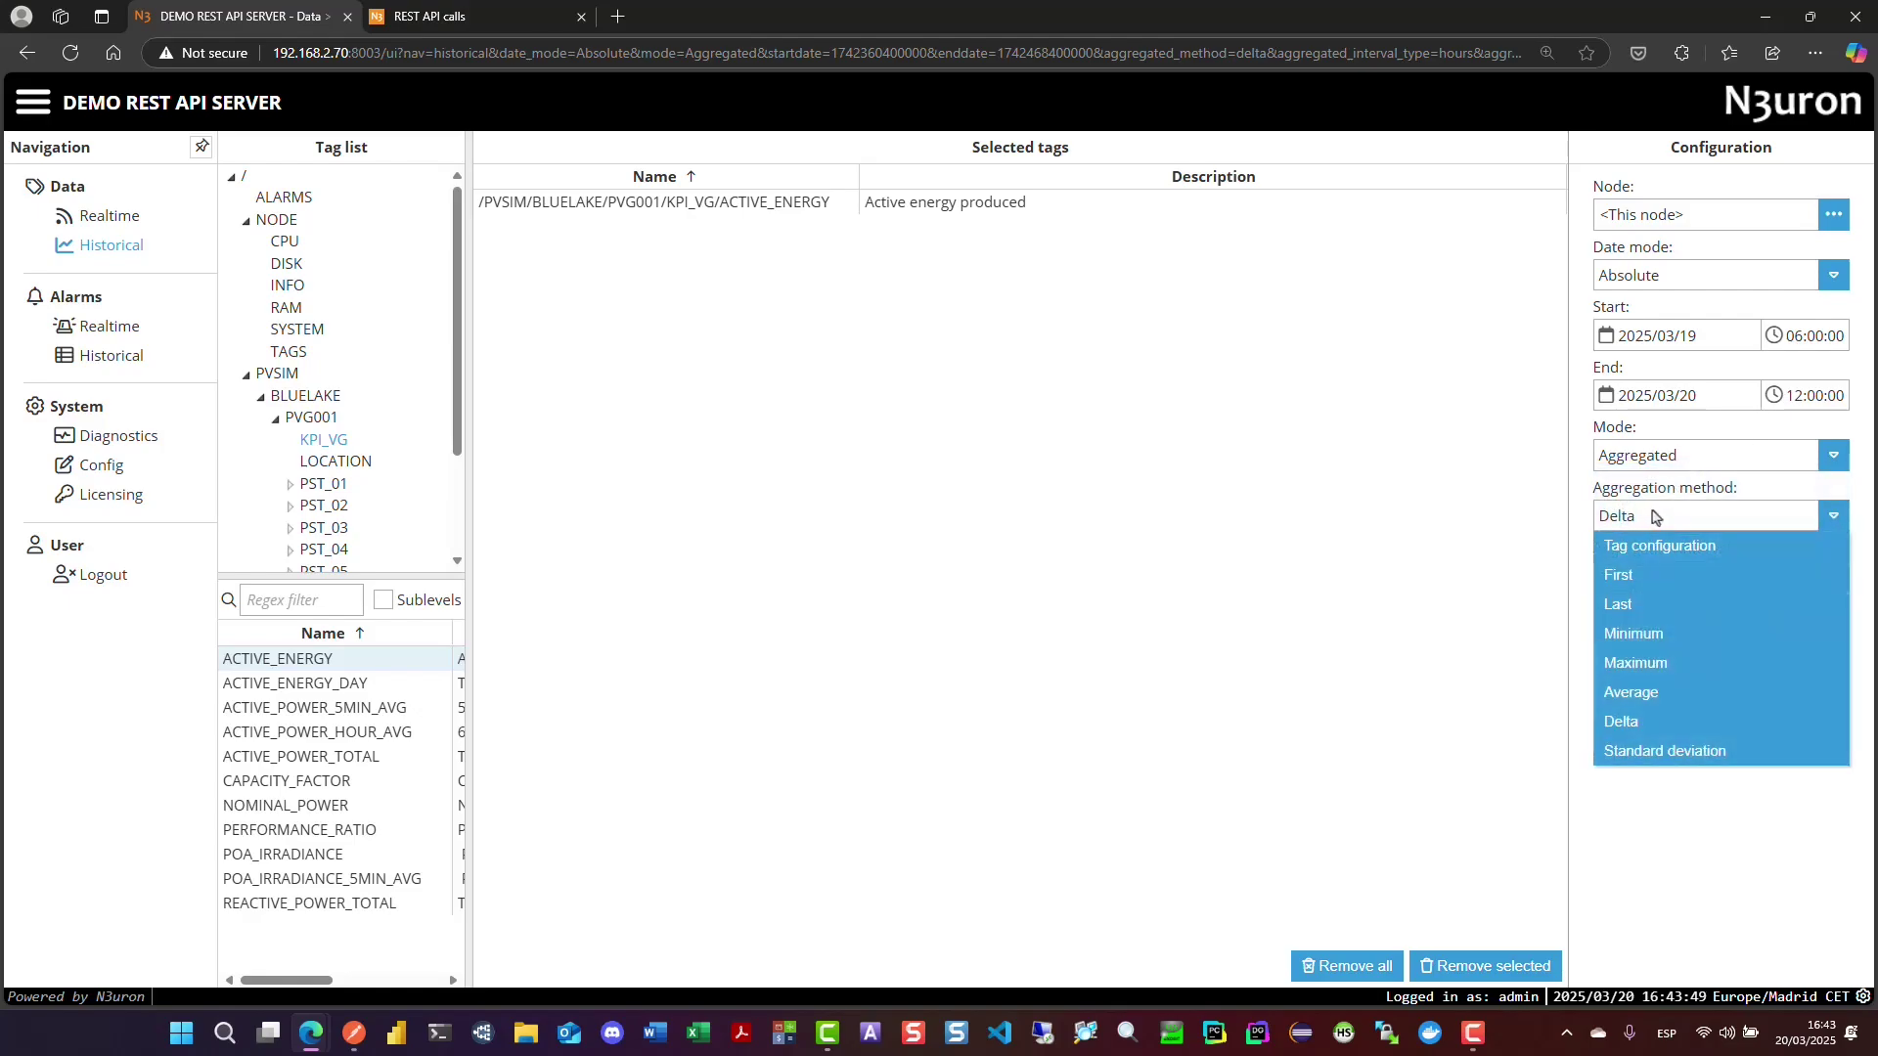
left_click(1656, 516)
left_click(1802, 622)
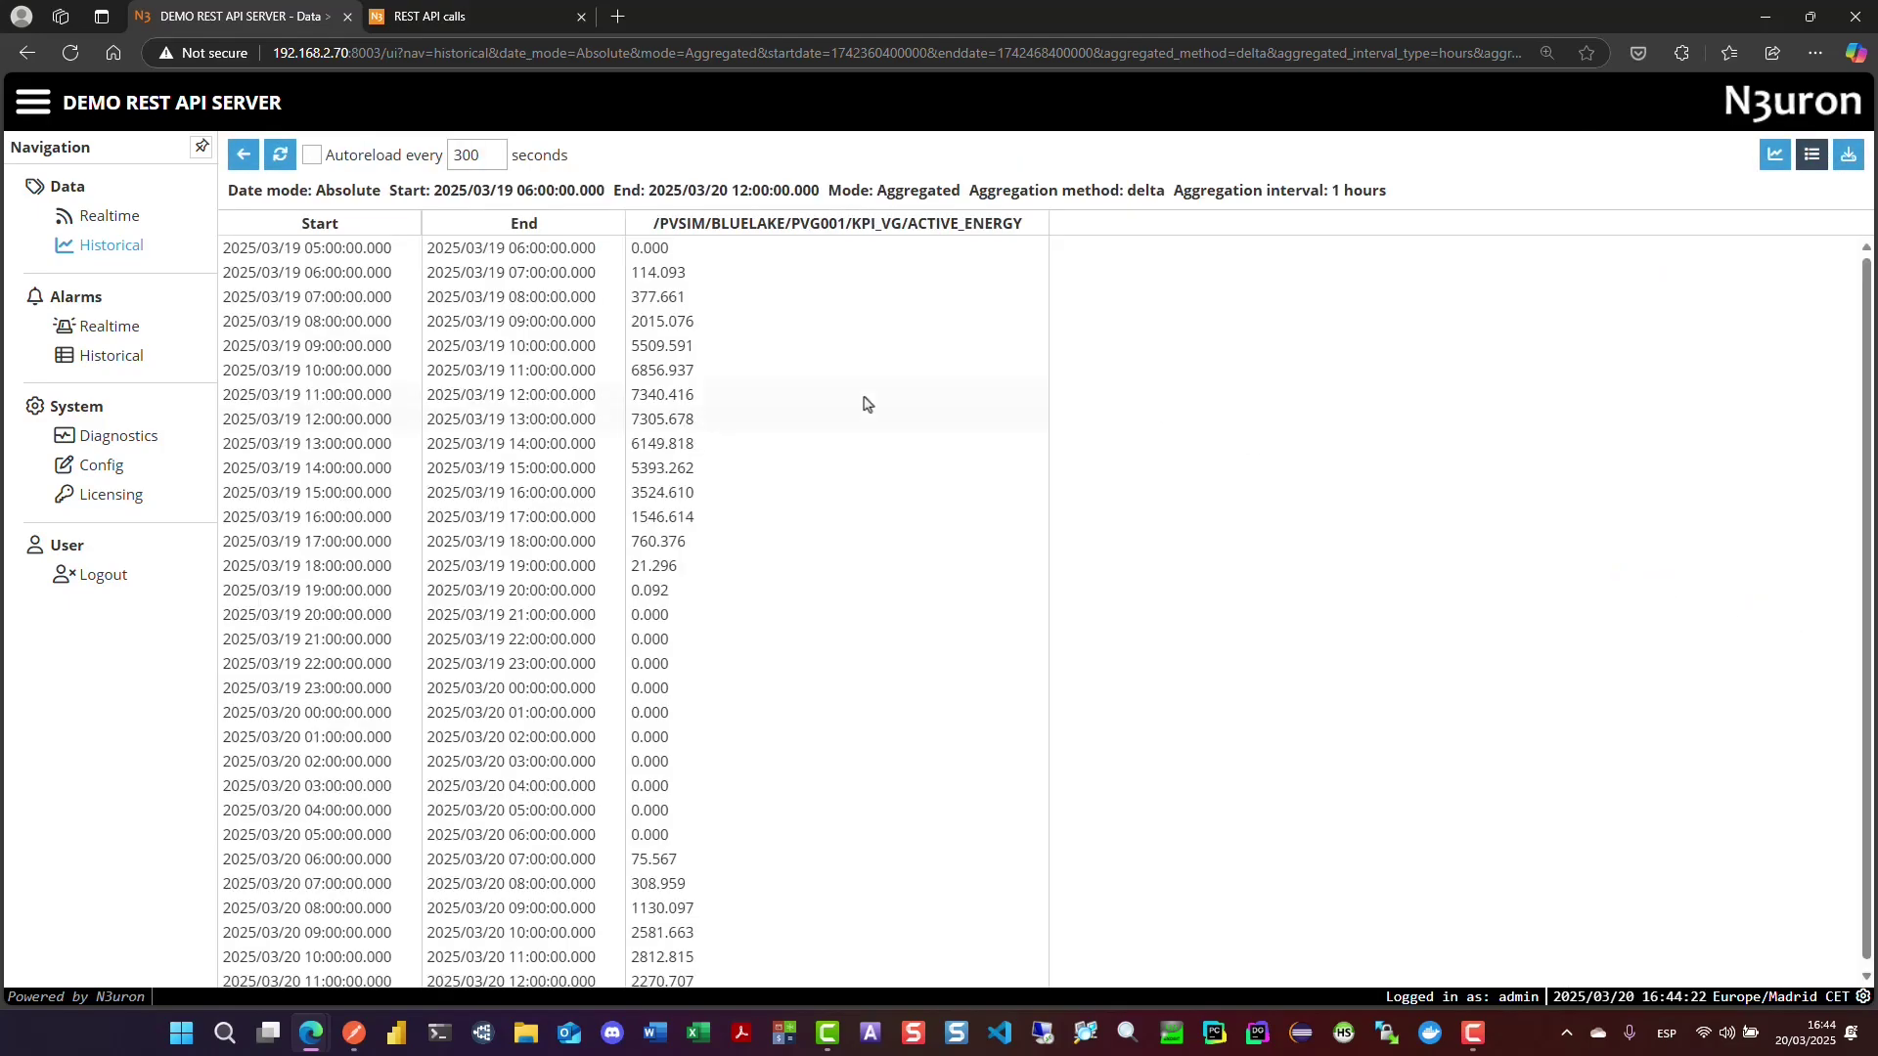
- Compare the Postman Tag History request's parameters and returned values with the N3uron historical table
left_click(354, 1032)
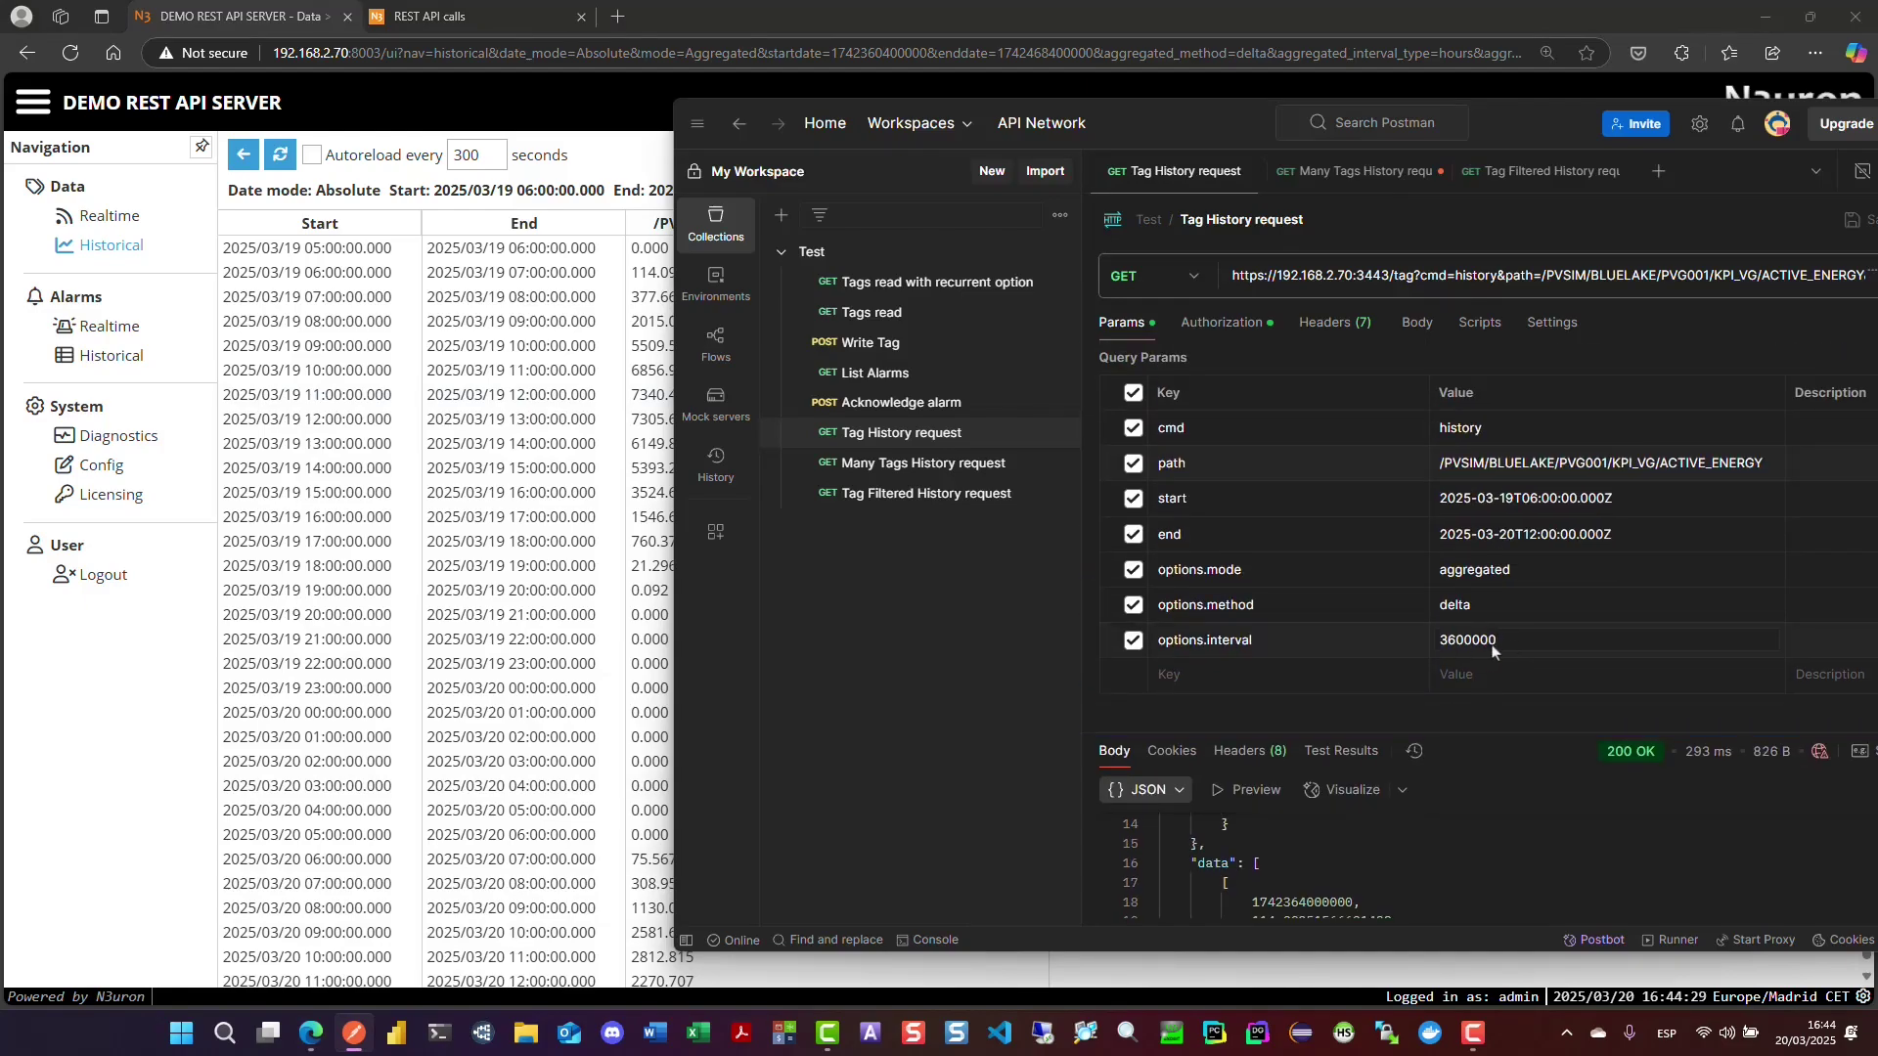
left_click_drag(1493, 645, 1436, 643)
left_click(1448, 608)
left_click_drag(1169, 137, 1249, 149)
left_click_drag(1438, 744, 1482, 541)
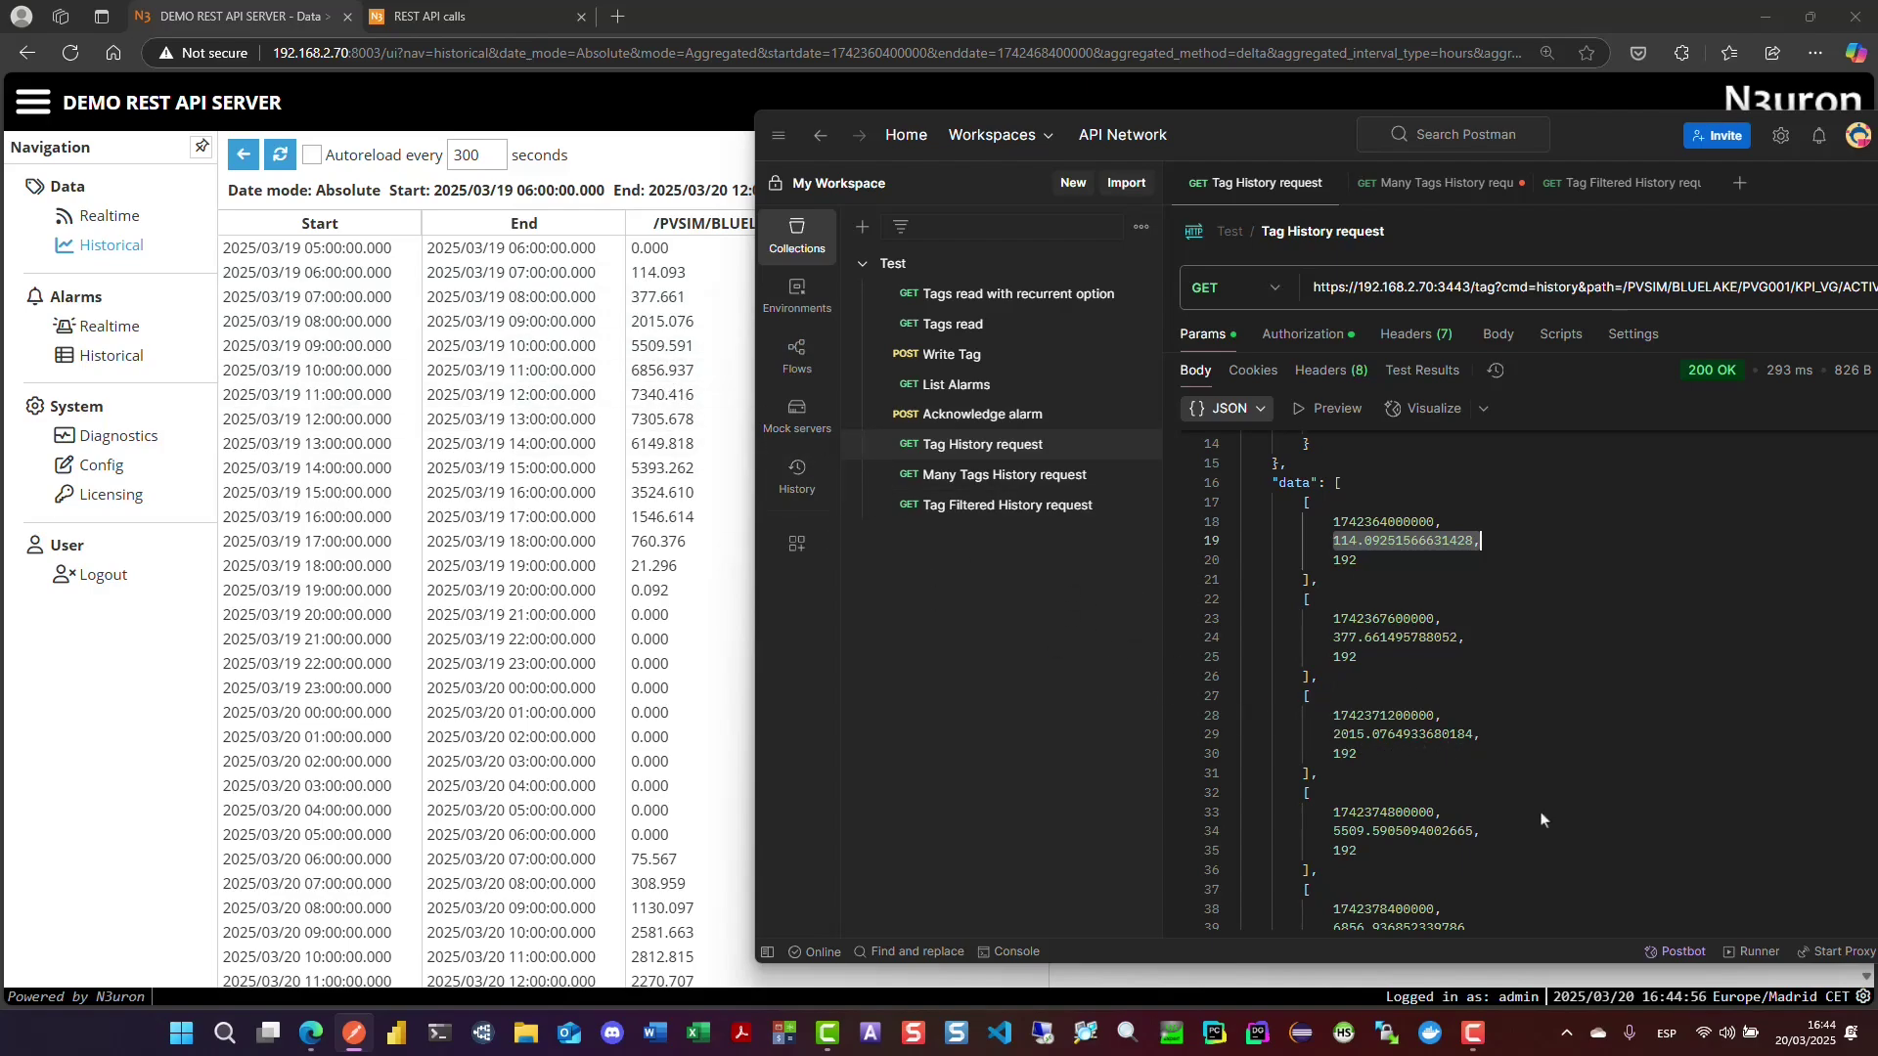
scroll(1533, 823, "down", 1)
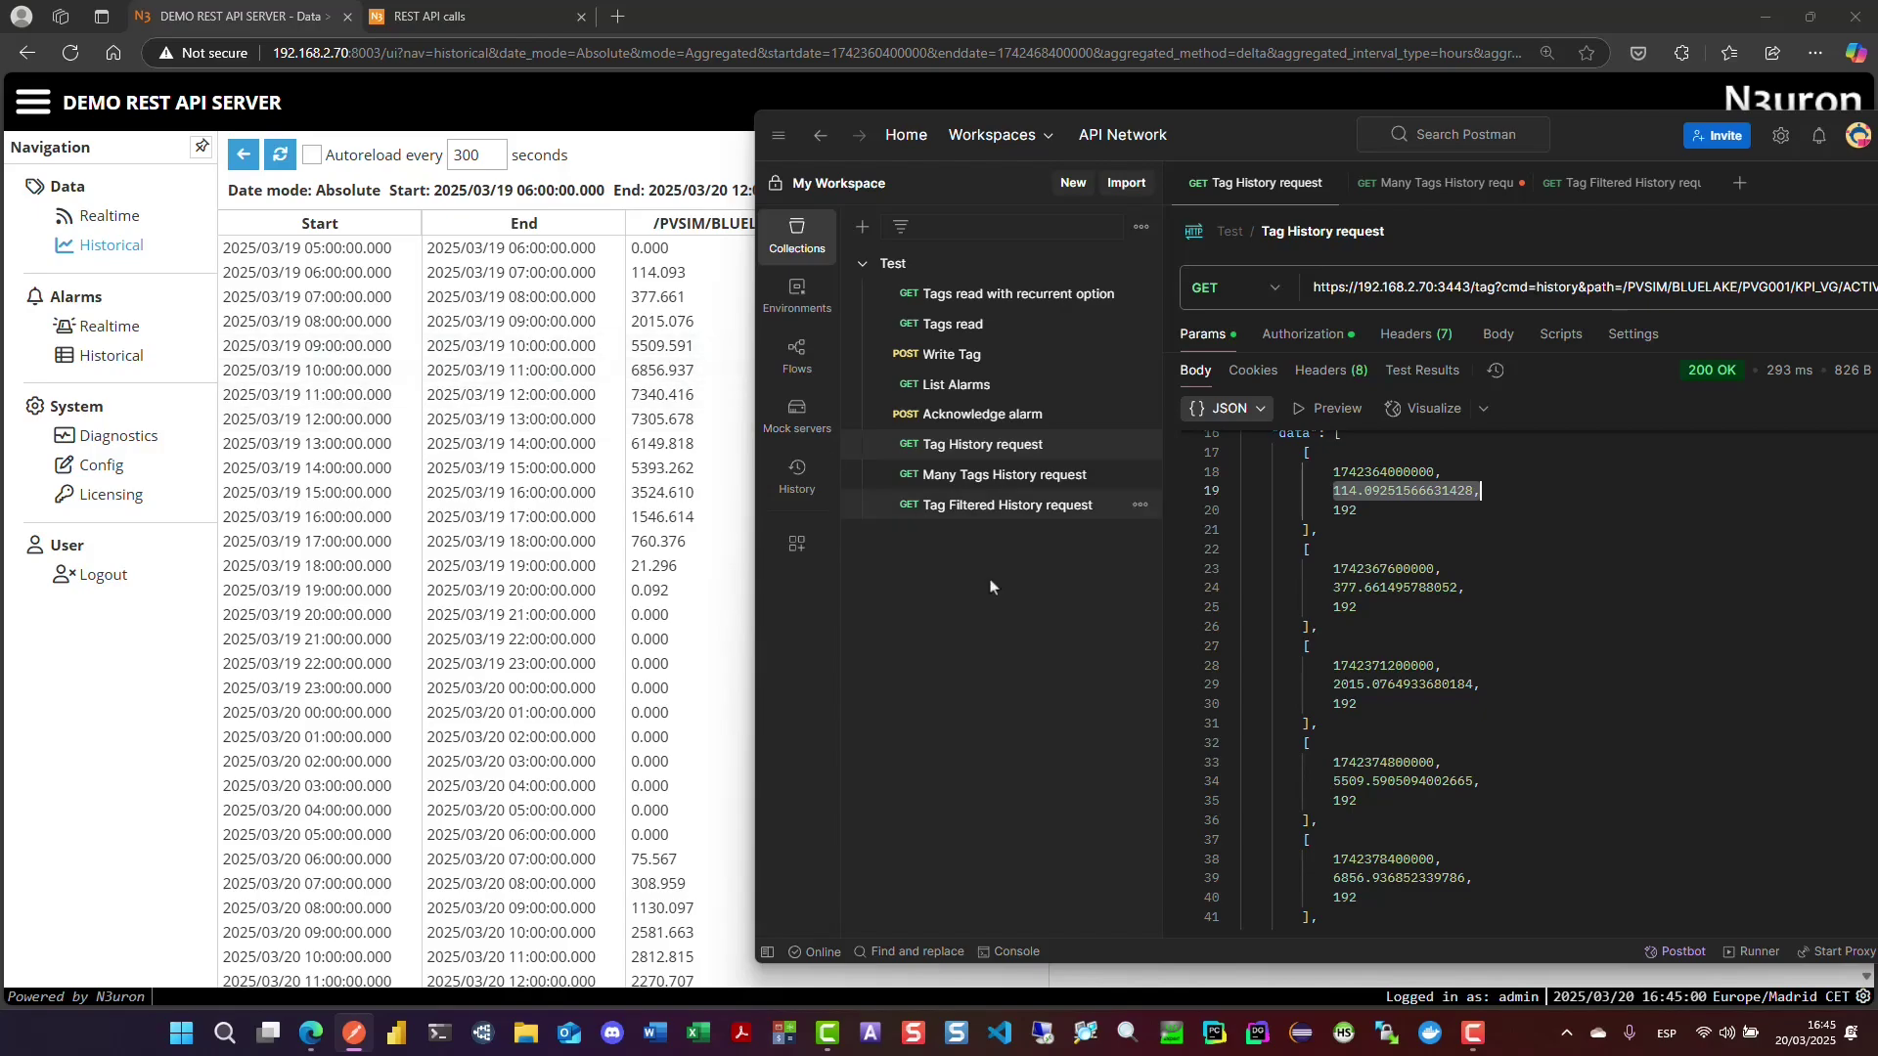
left_click_drag(1333, 877, 1475, 877)
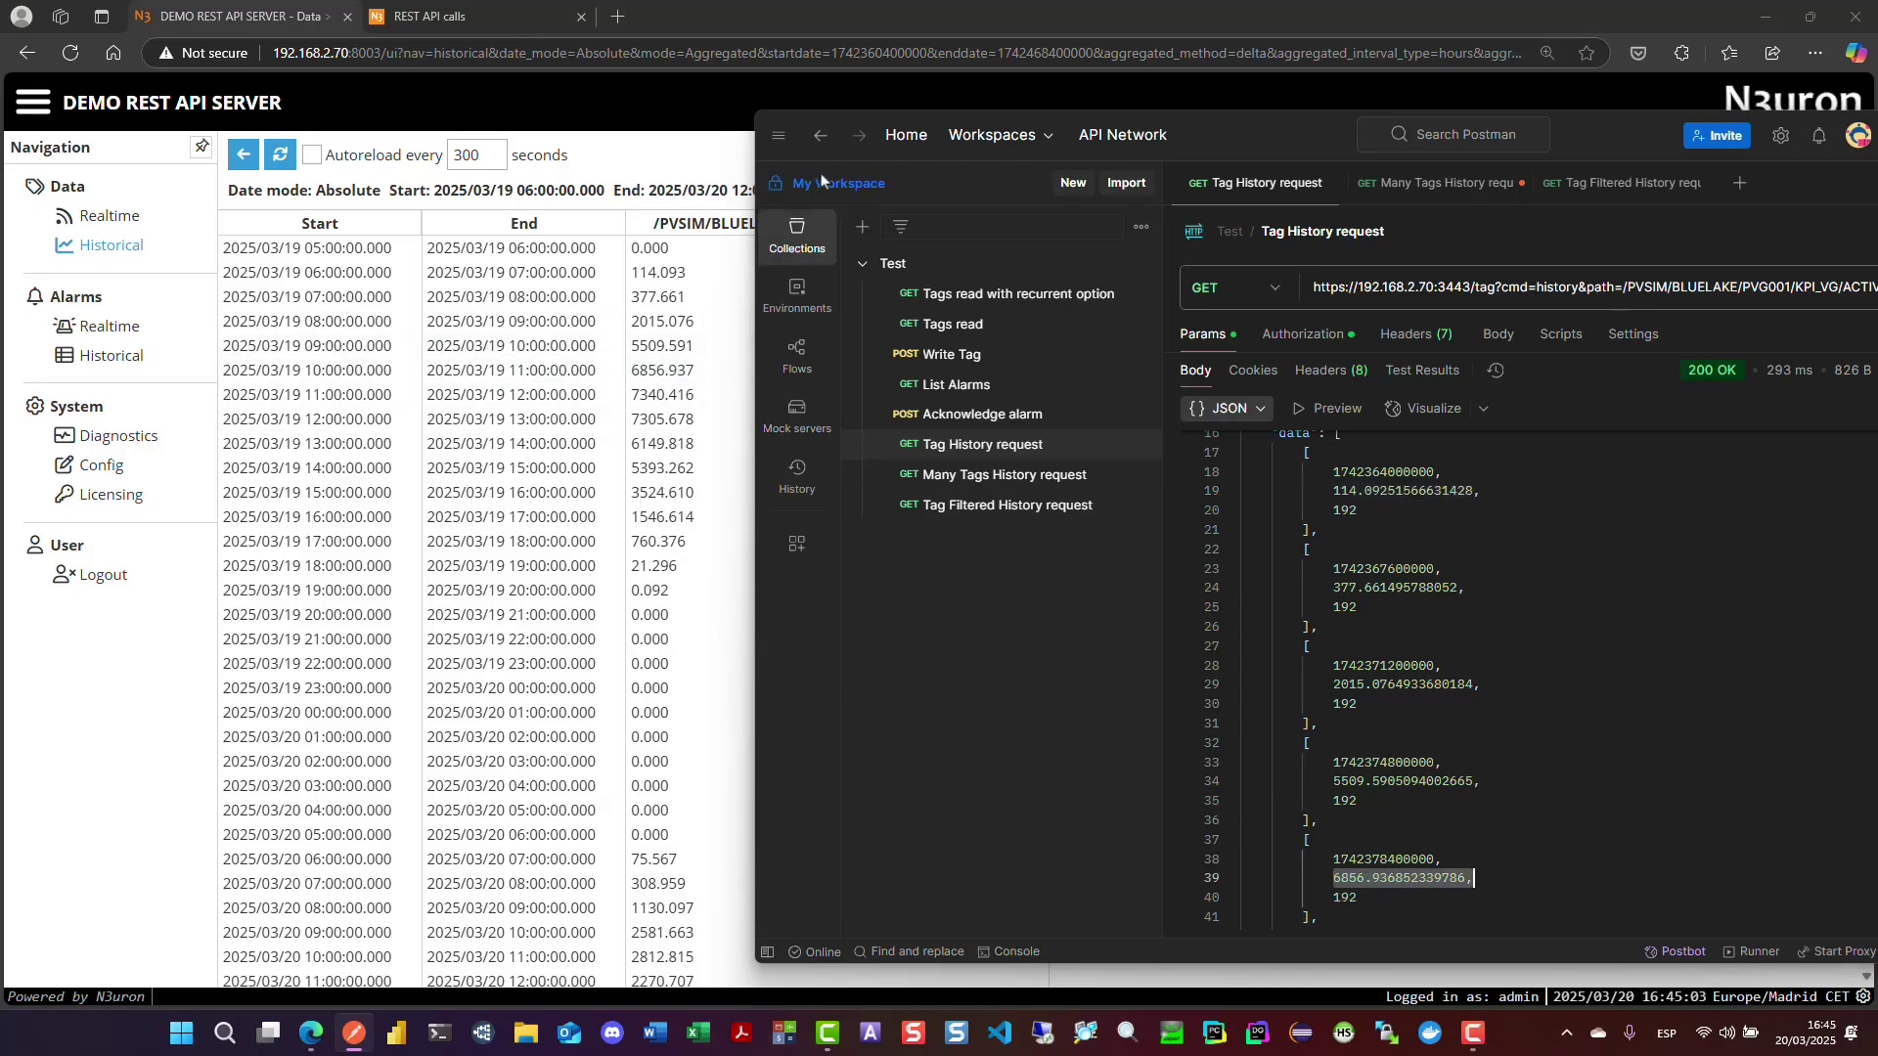
- Open the Many Tags History request from the Test collection and keep Postman in a restored window
left_click_drag(1200, 151, 796, 173)
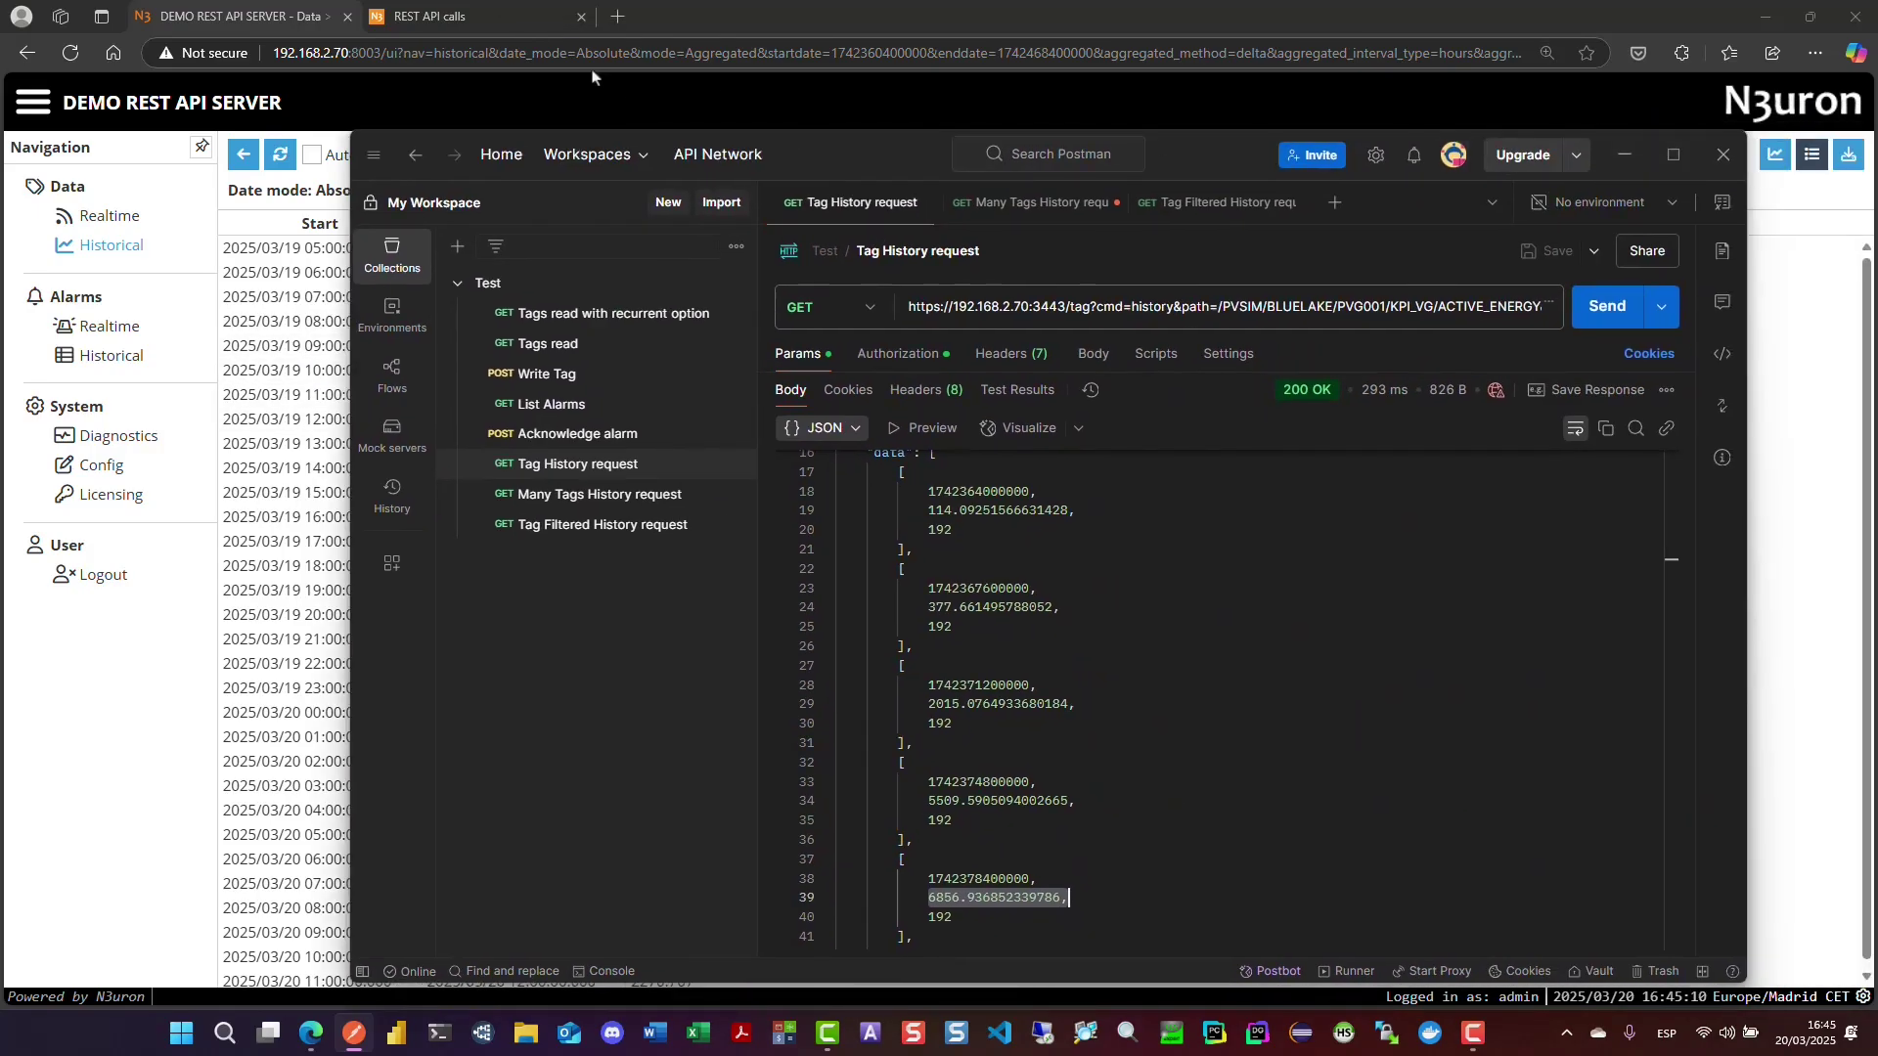
left_click(1673, 156)
left_click(260, 370)
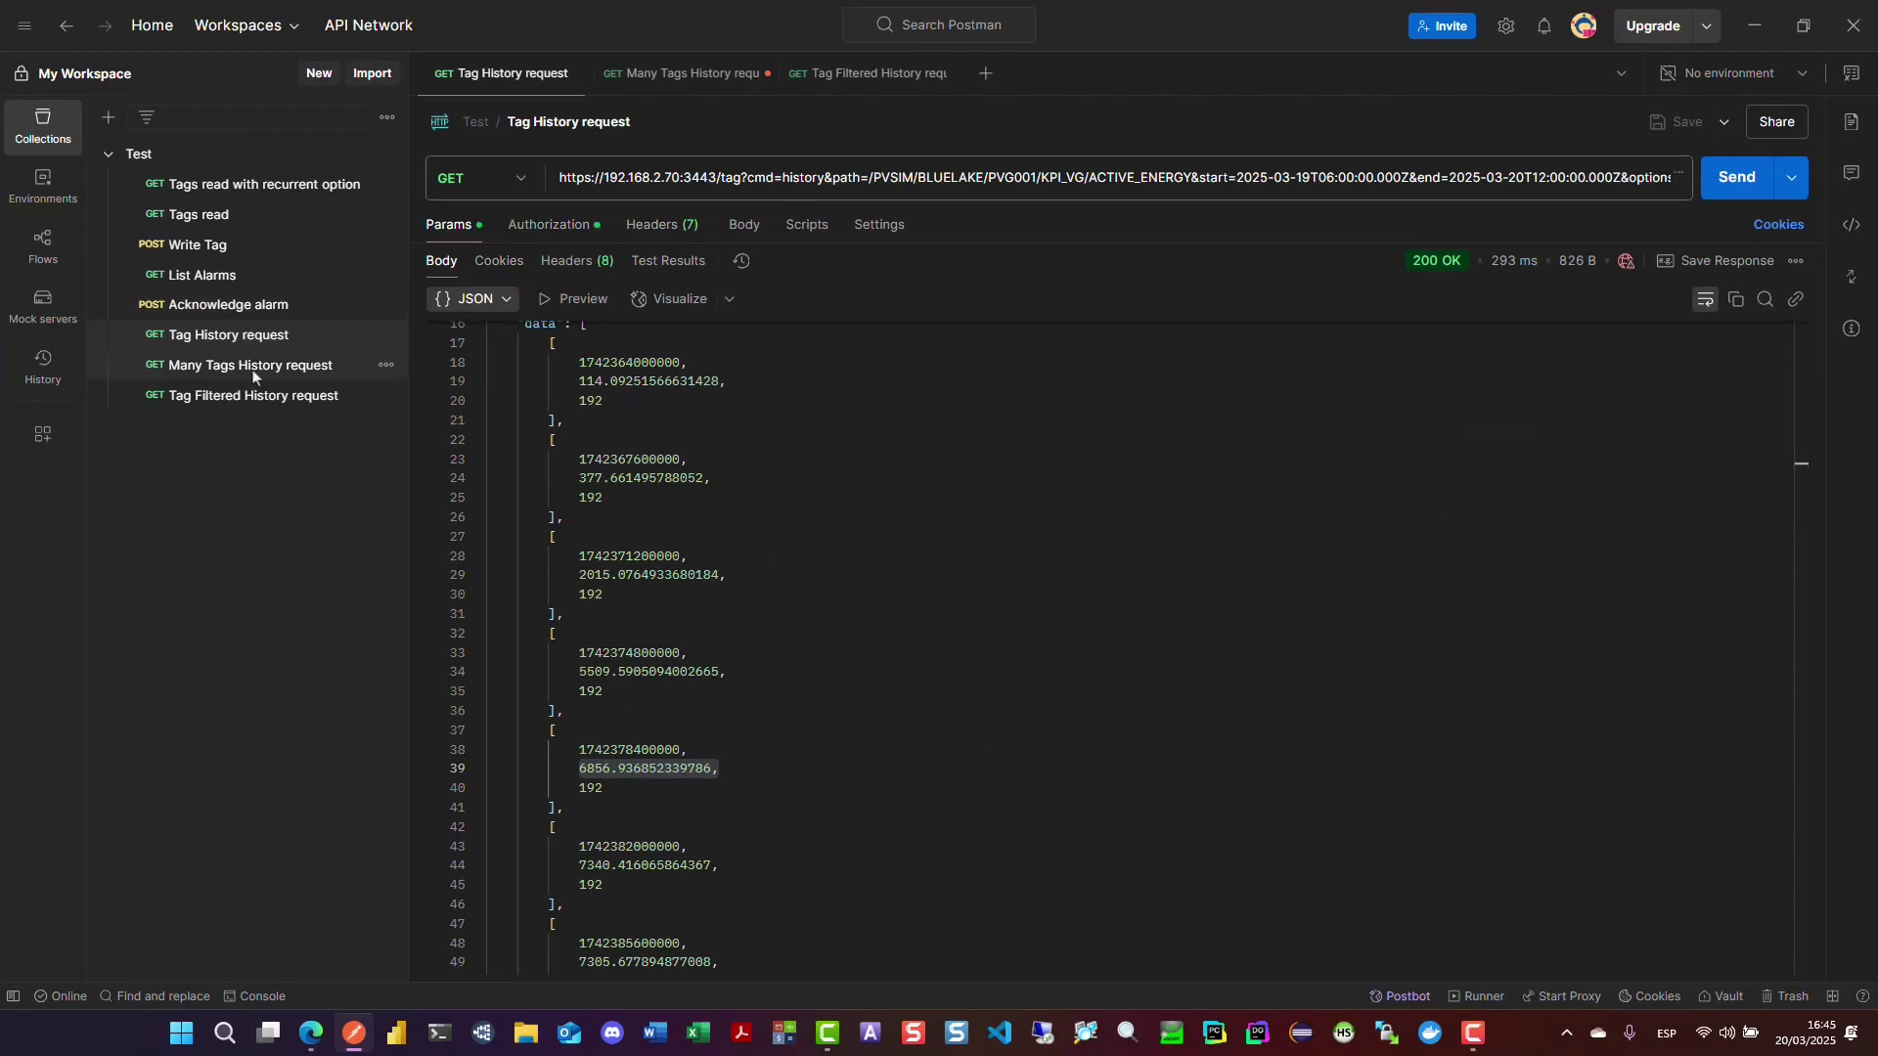
left_click(1802, 25)
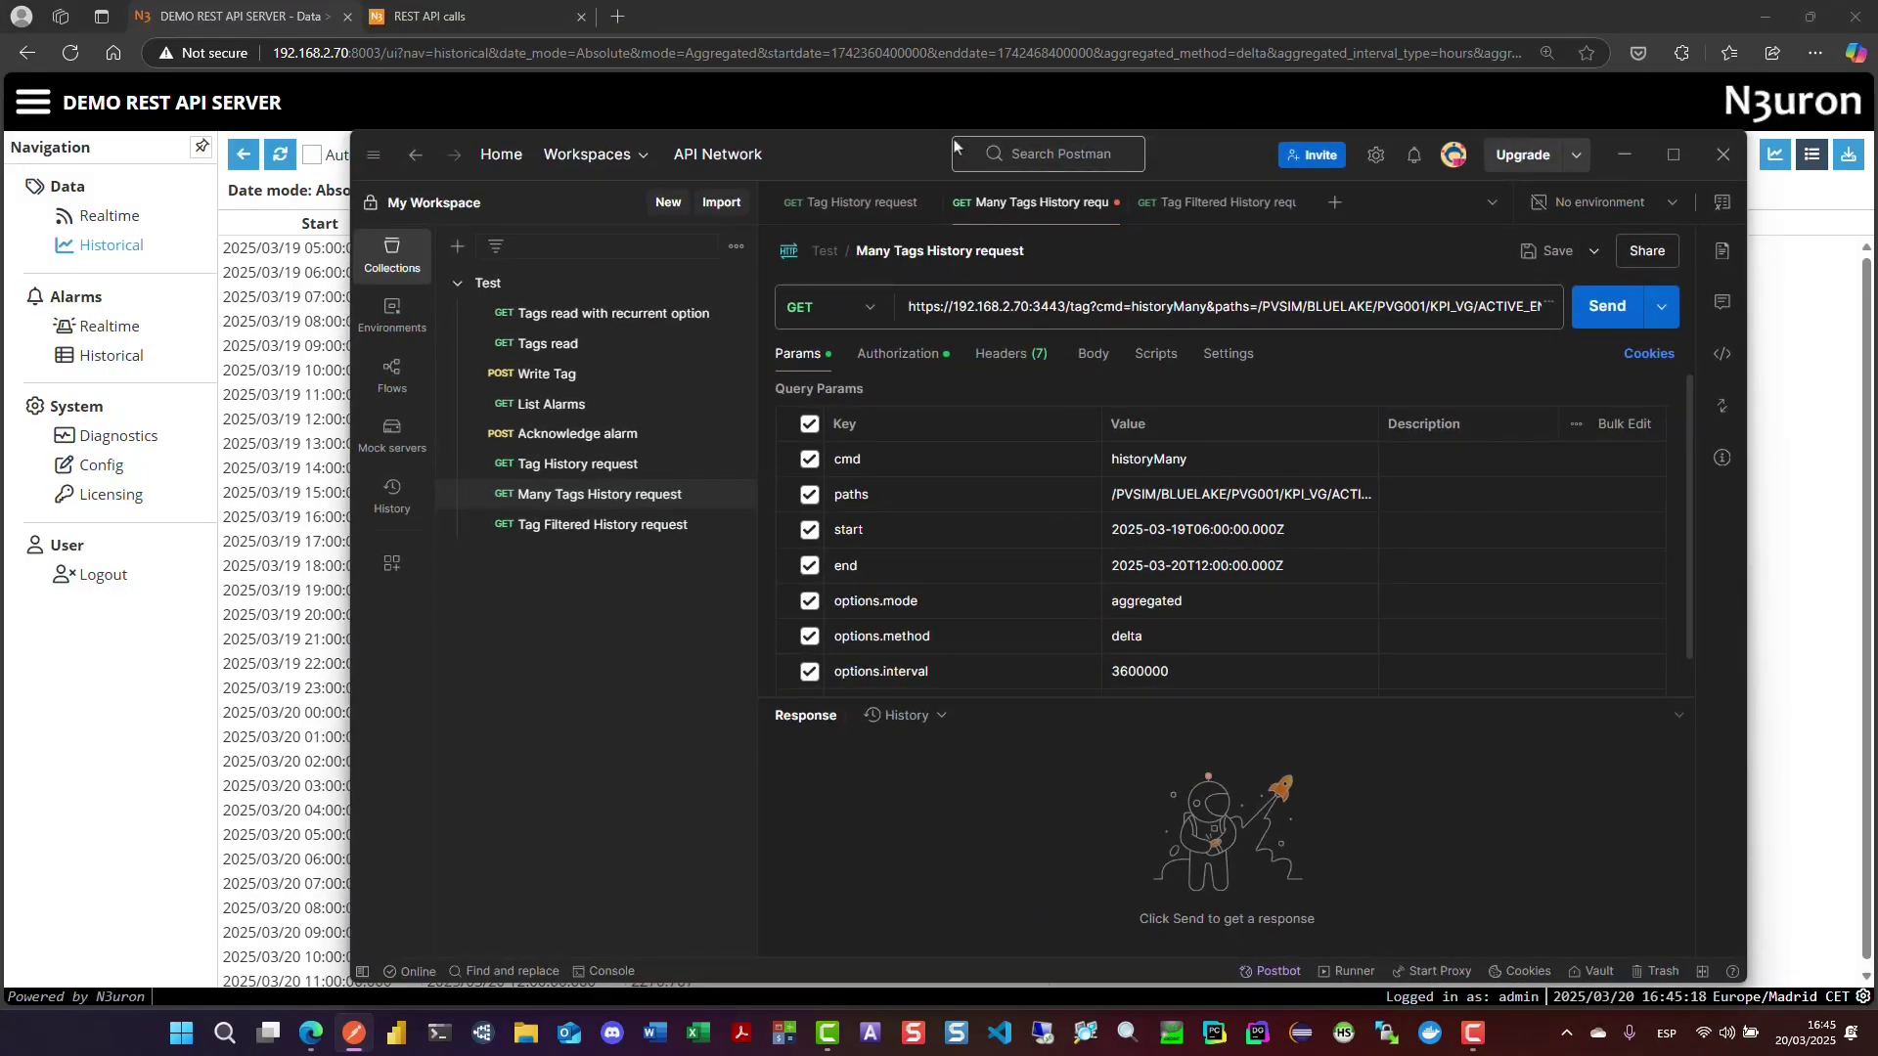
- Open the Get history for many tags section of the REST API docs and place the Postman window over its lower part
left_click_drag(871, 202, 833, 326)
left_click(430, 16)
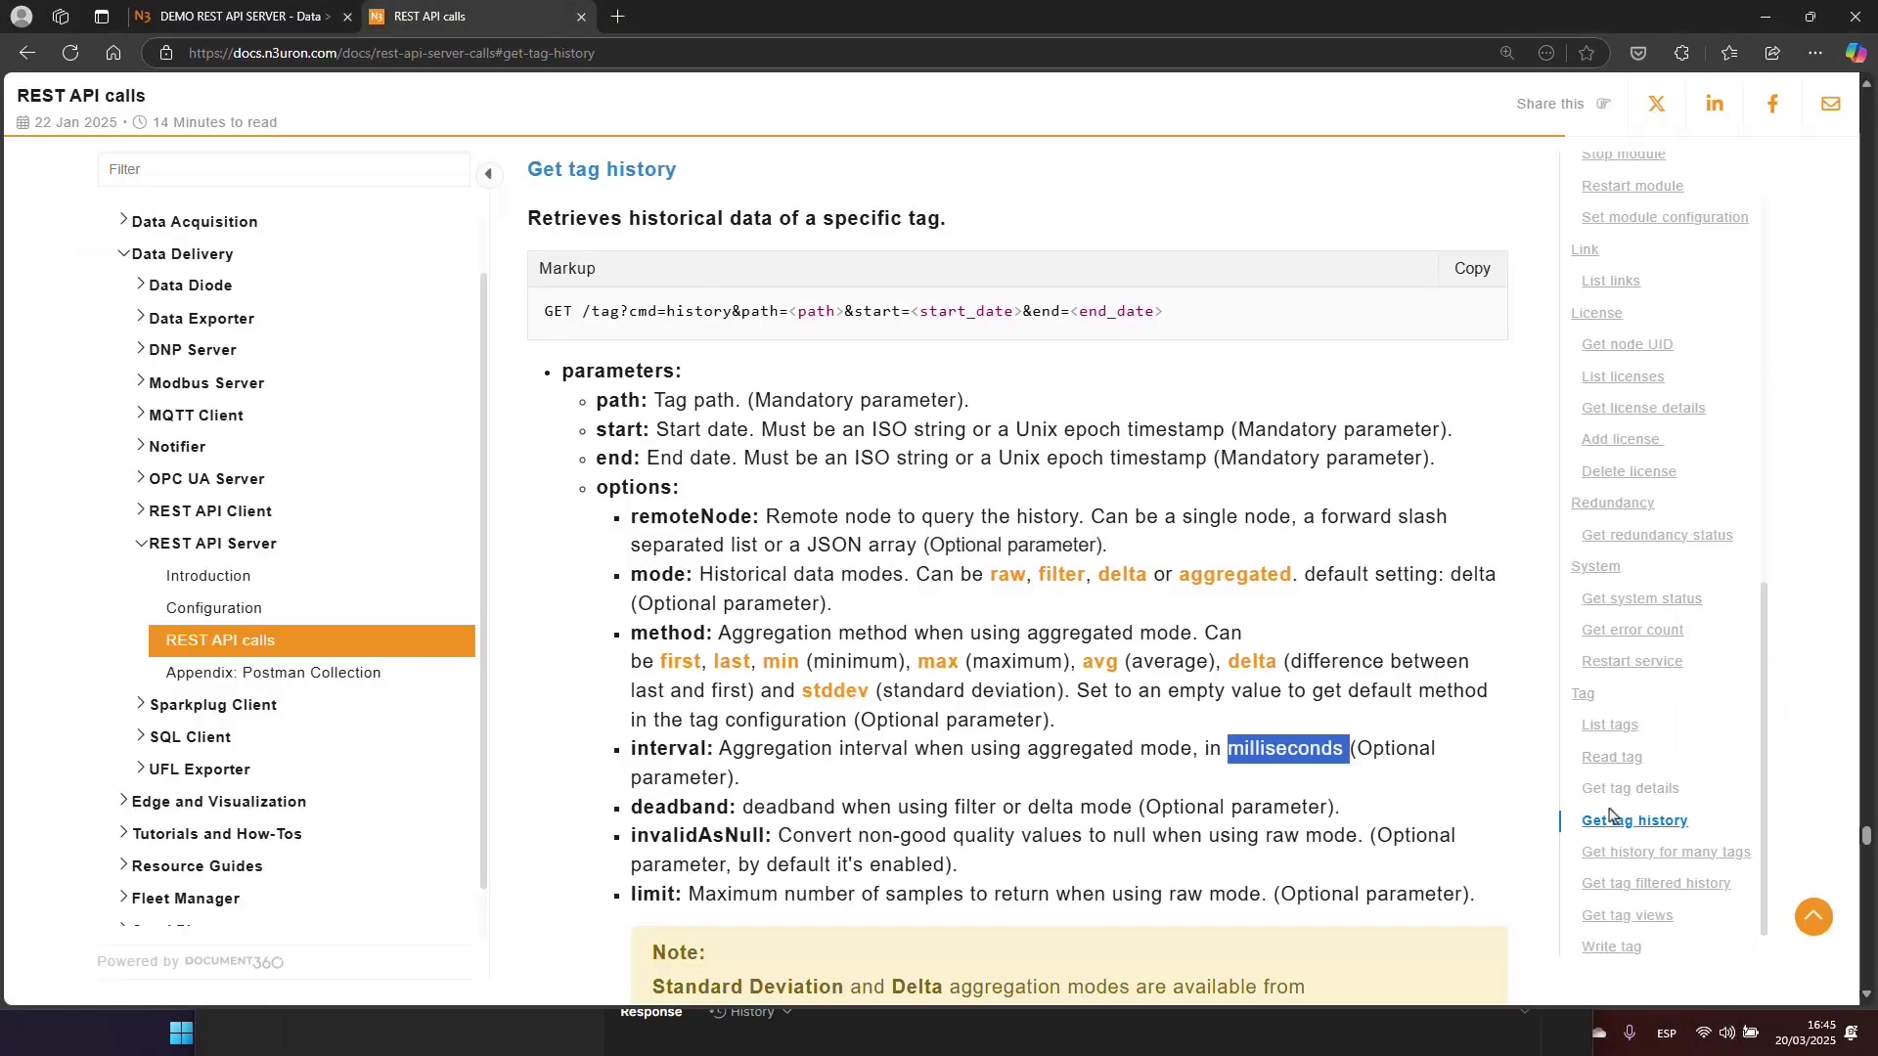
left_click(1630, 863)
key("alt+Tab")
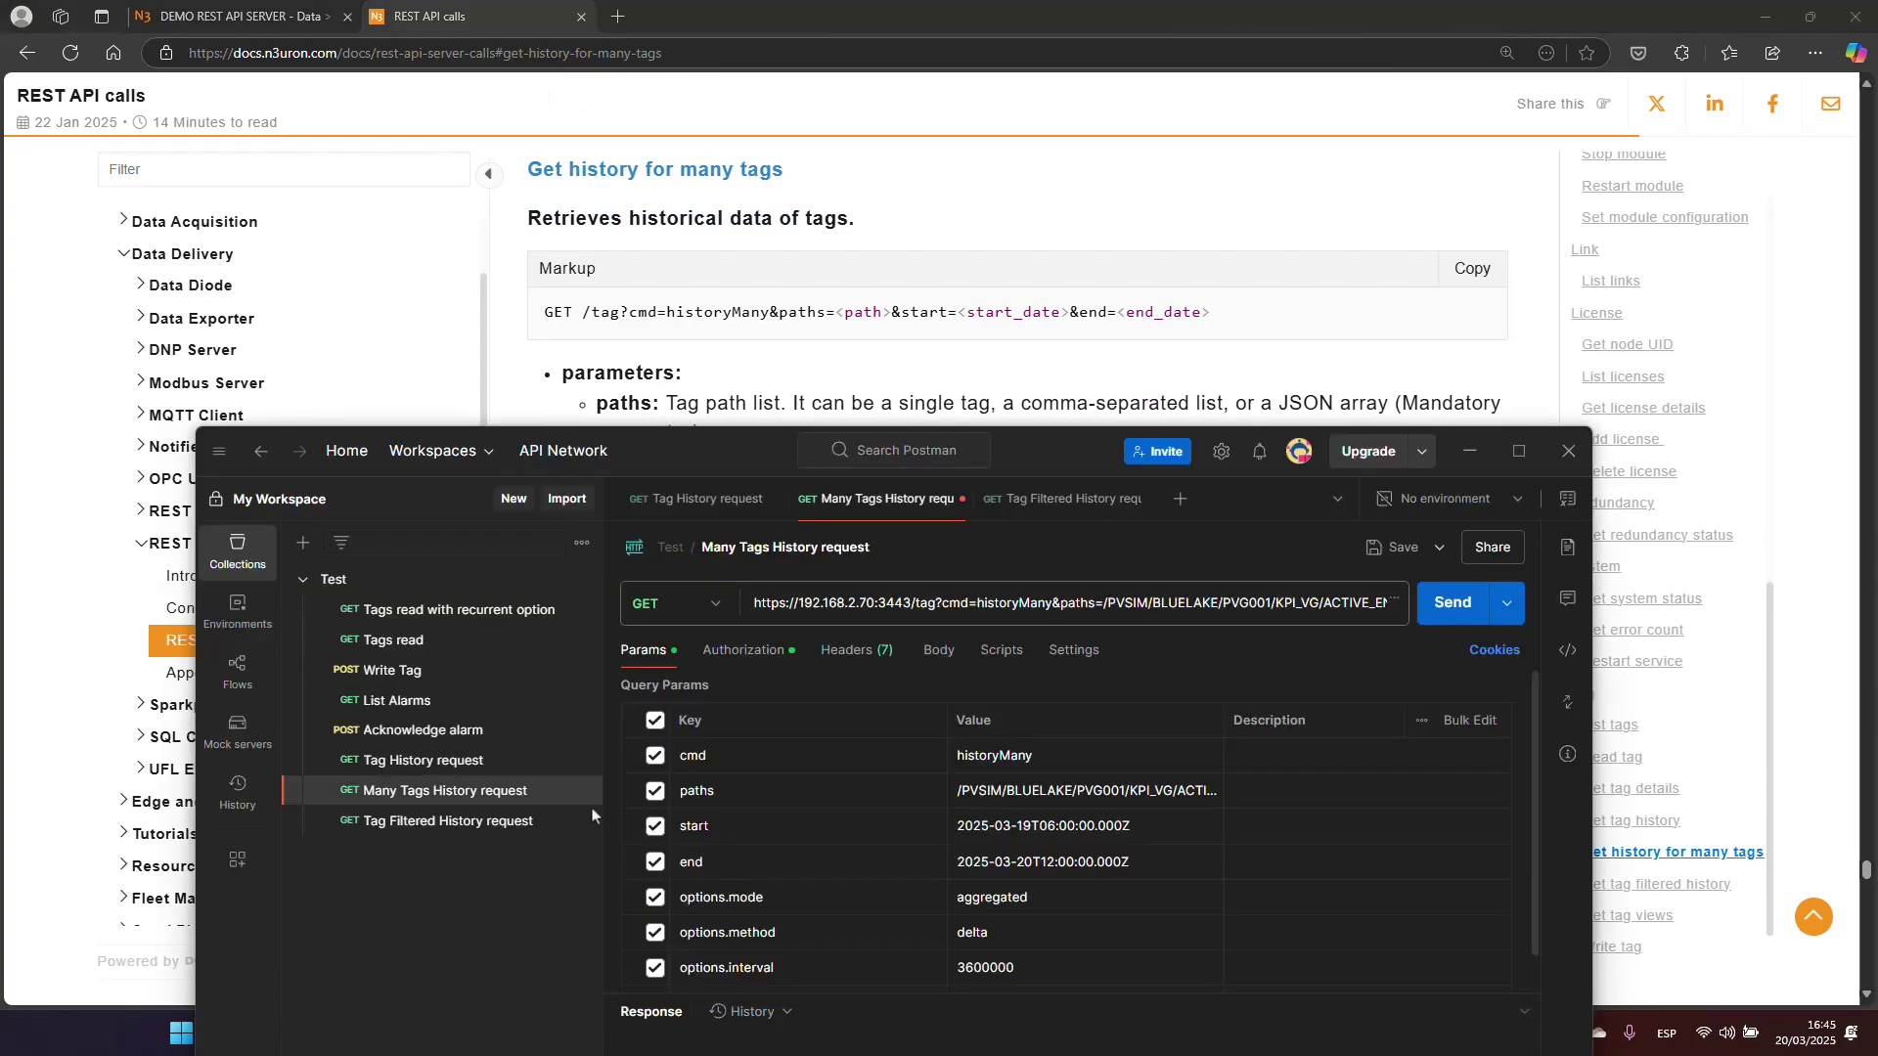
left_click_drag(760, 454, 643, 574)
- Examine the Many Tags History request's full URL and its comma-separated paths value alongside the documentation
left_click(801, 724)
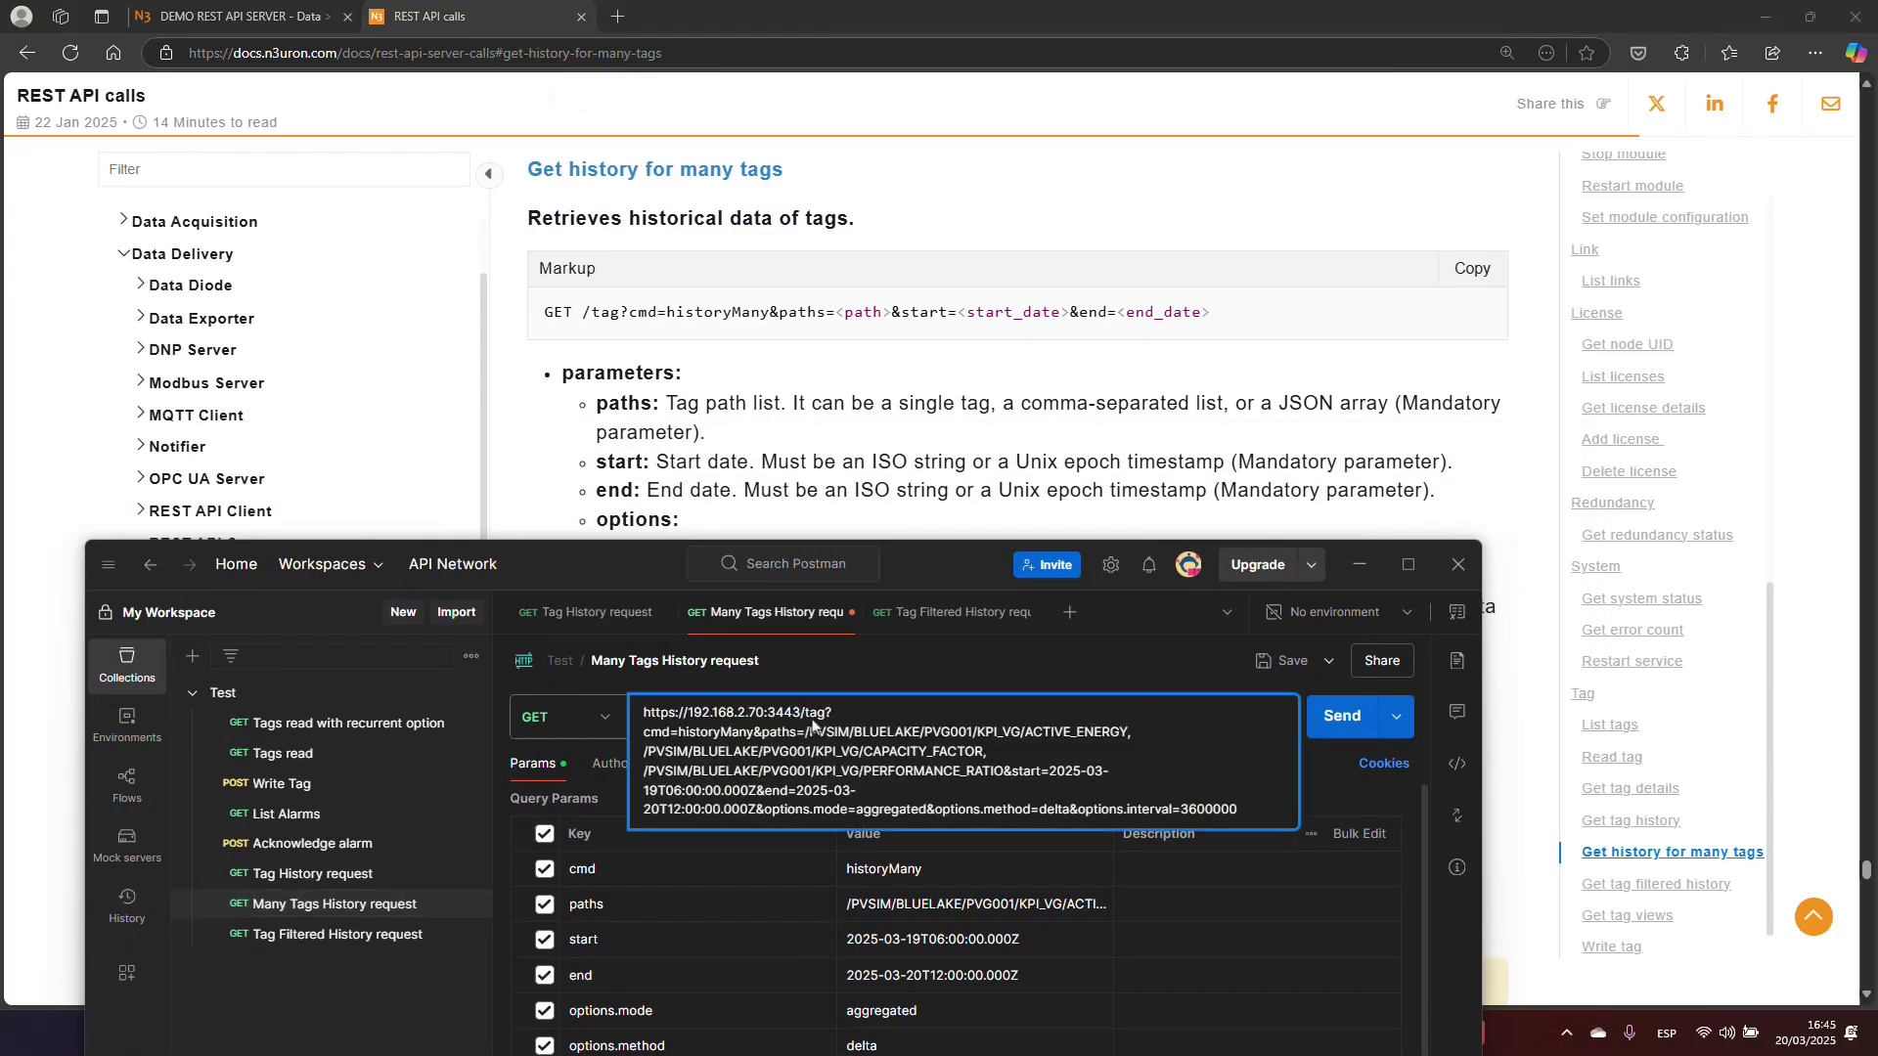
left_click_drag(833, 712, 636, 714)
left_click(733, 741)
double_click(734, 741)
left_click(909, 673)
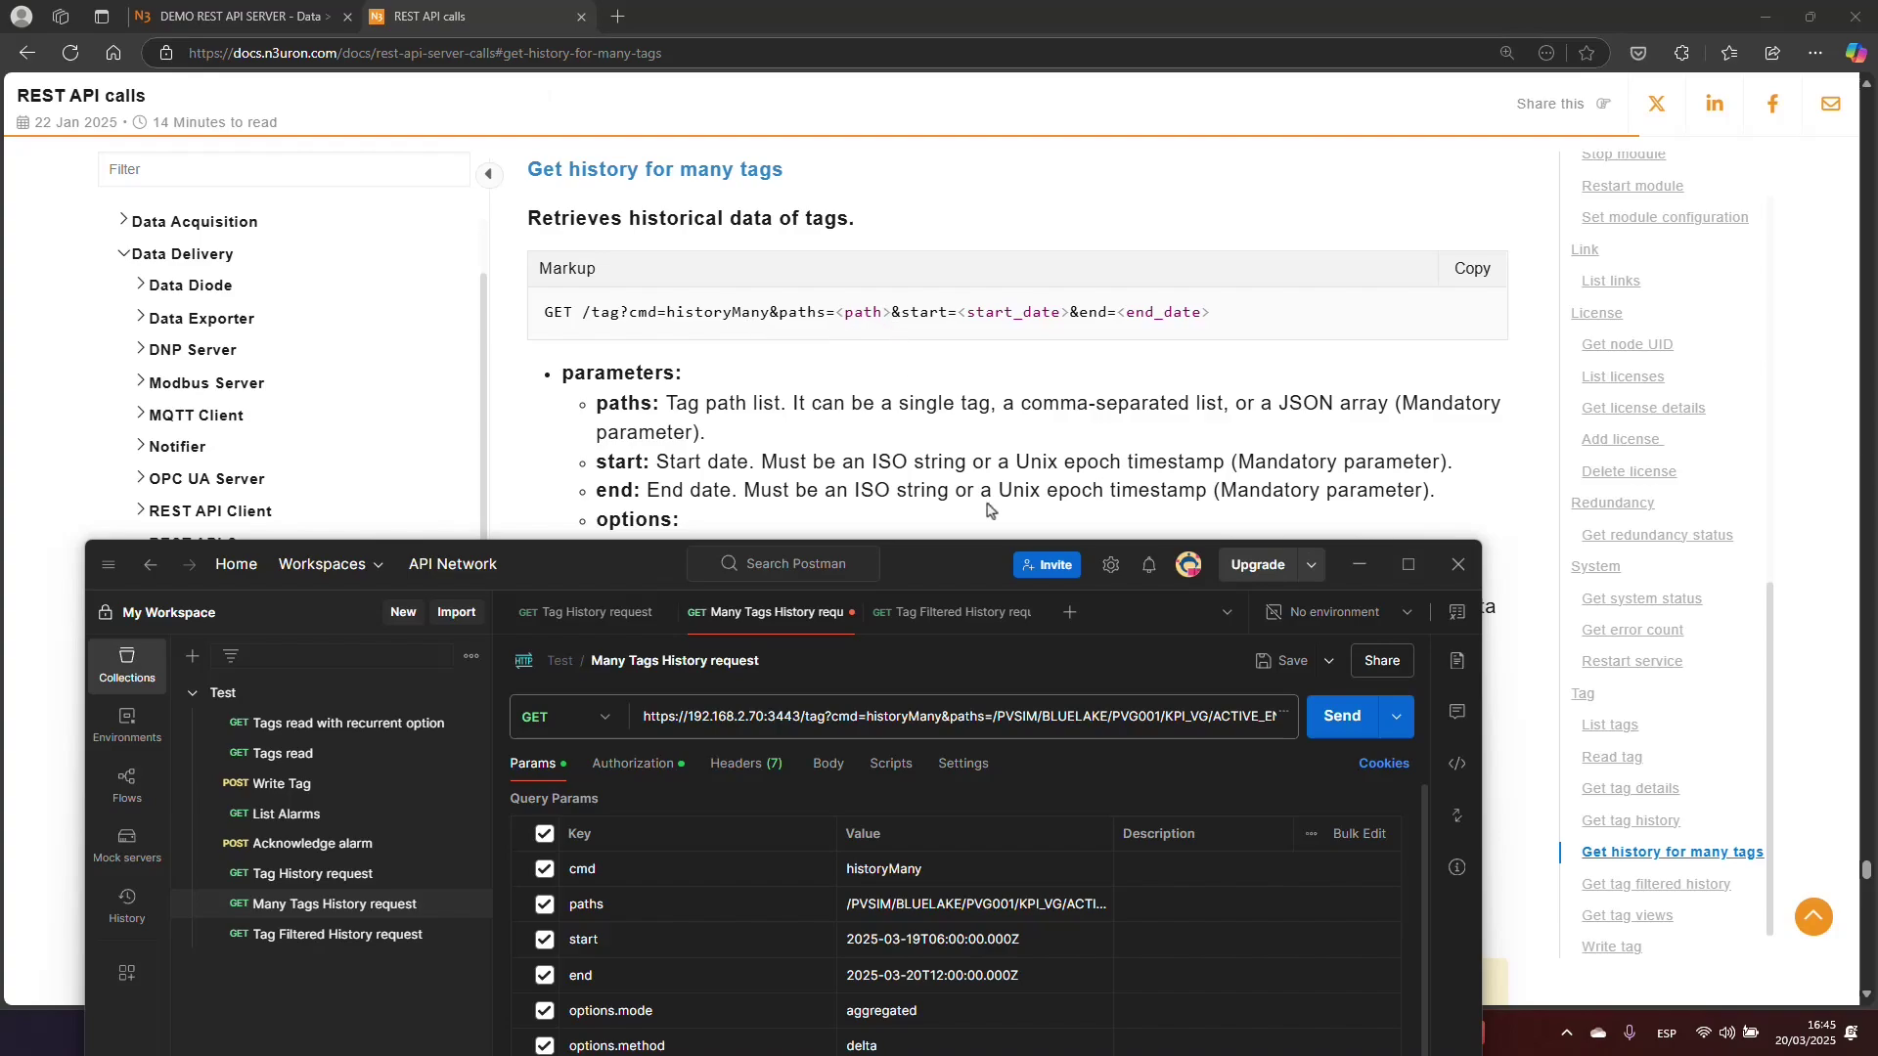
left_click(1086, 909)
left_click_drag(973, 964, 850, 885)
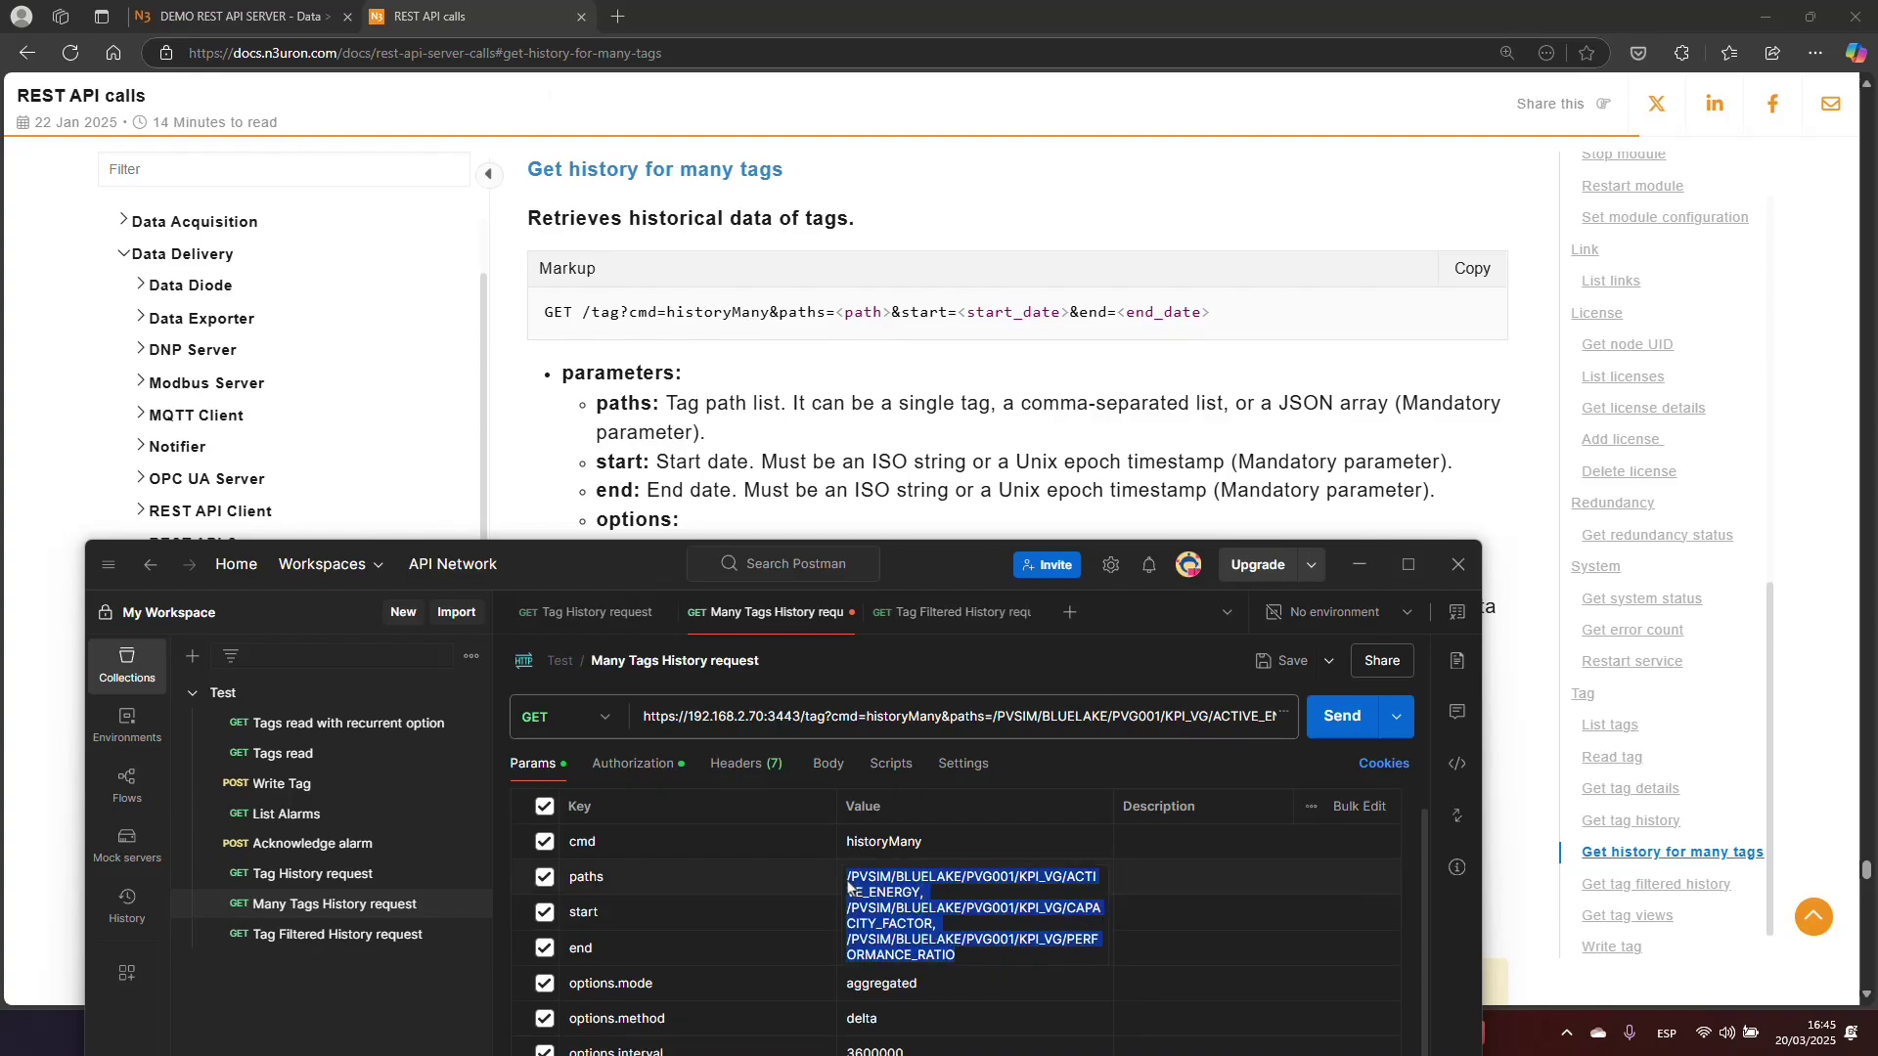
- Check the KPI_VG tags in the N3uron WebUI realtime view against the paths value of the Postman request
left_click(318, 162)
left_click(235, 17)
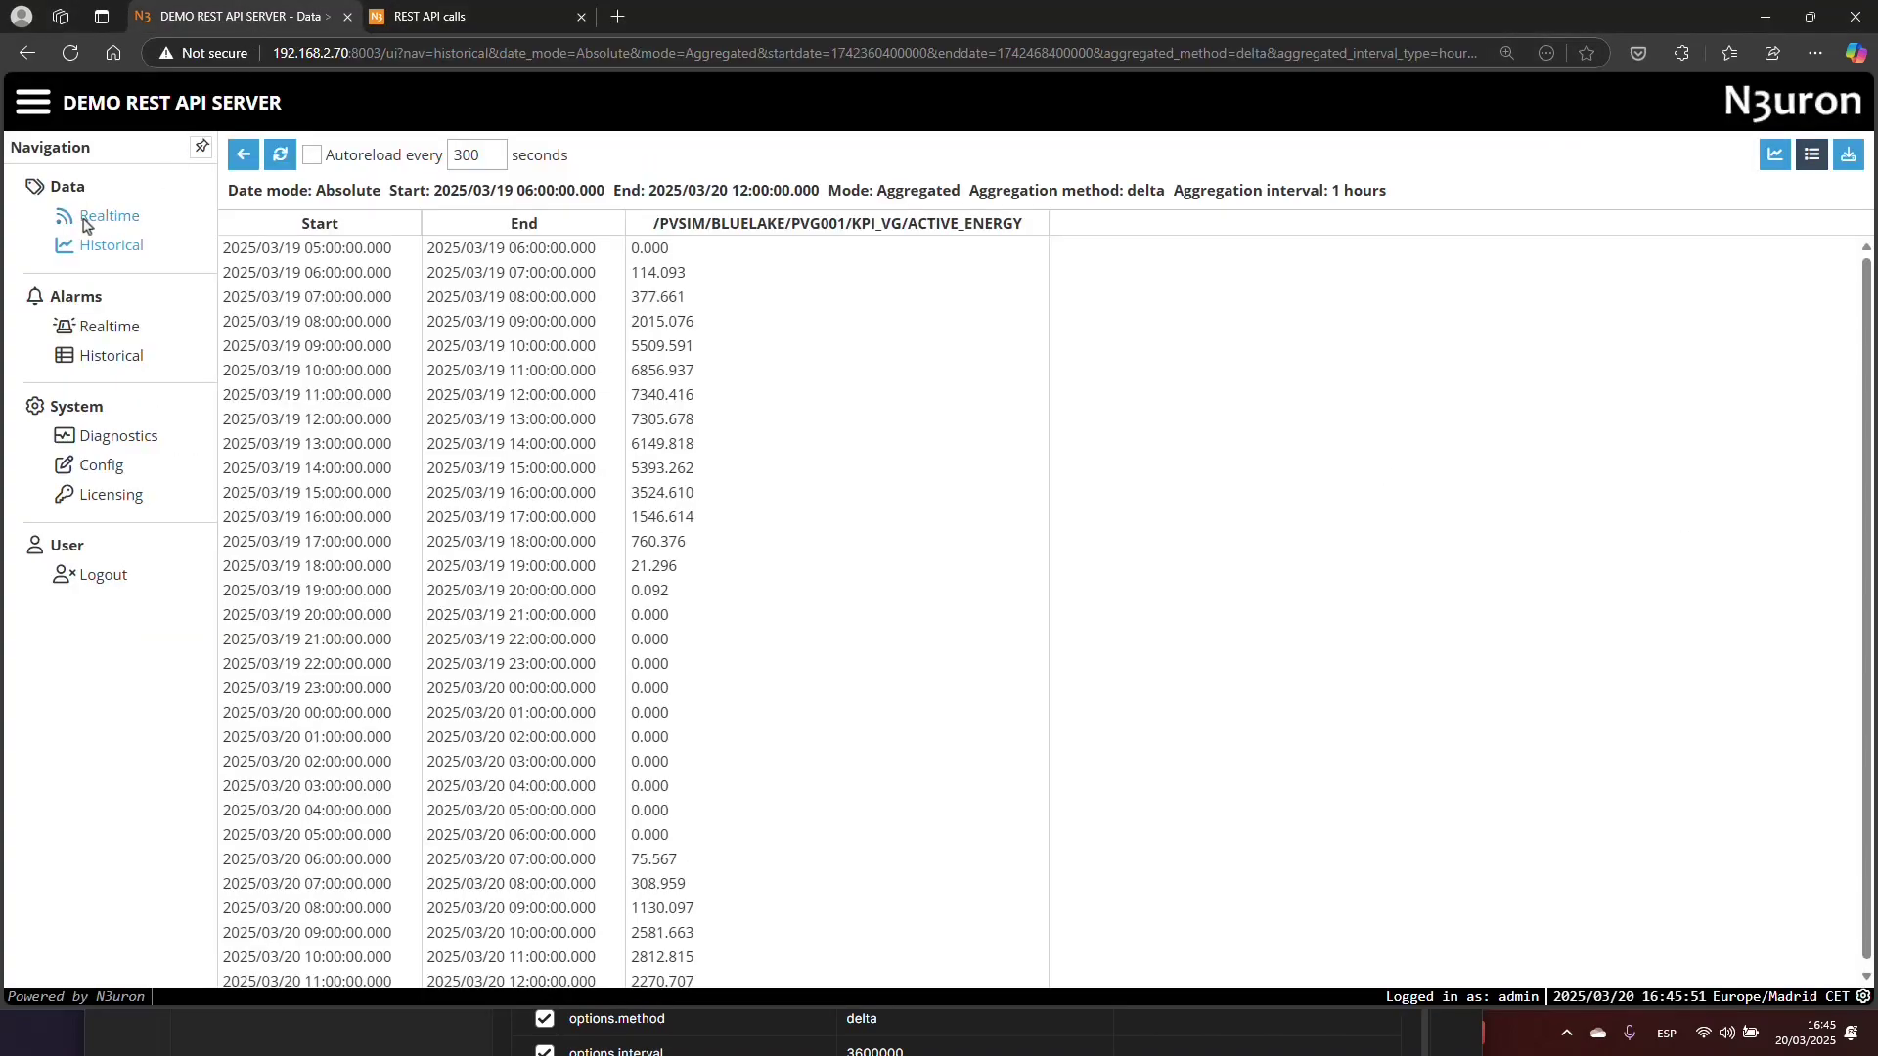
left_click(108, 215)
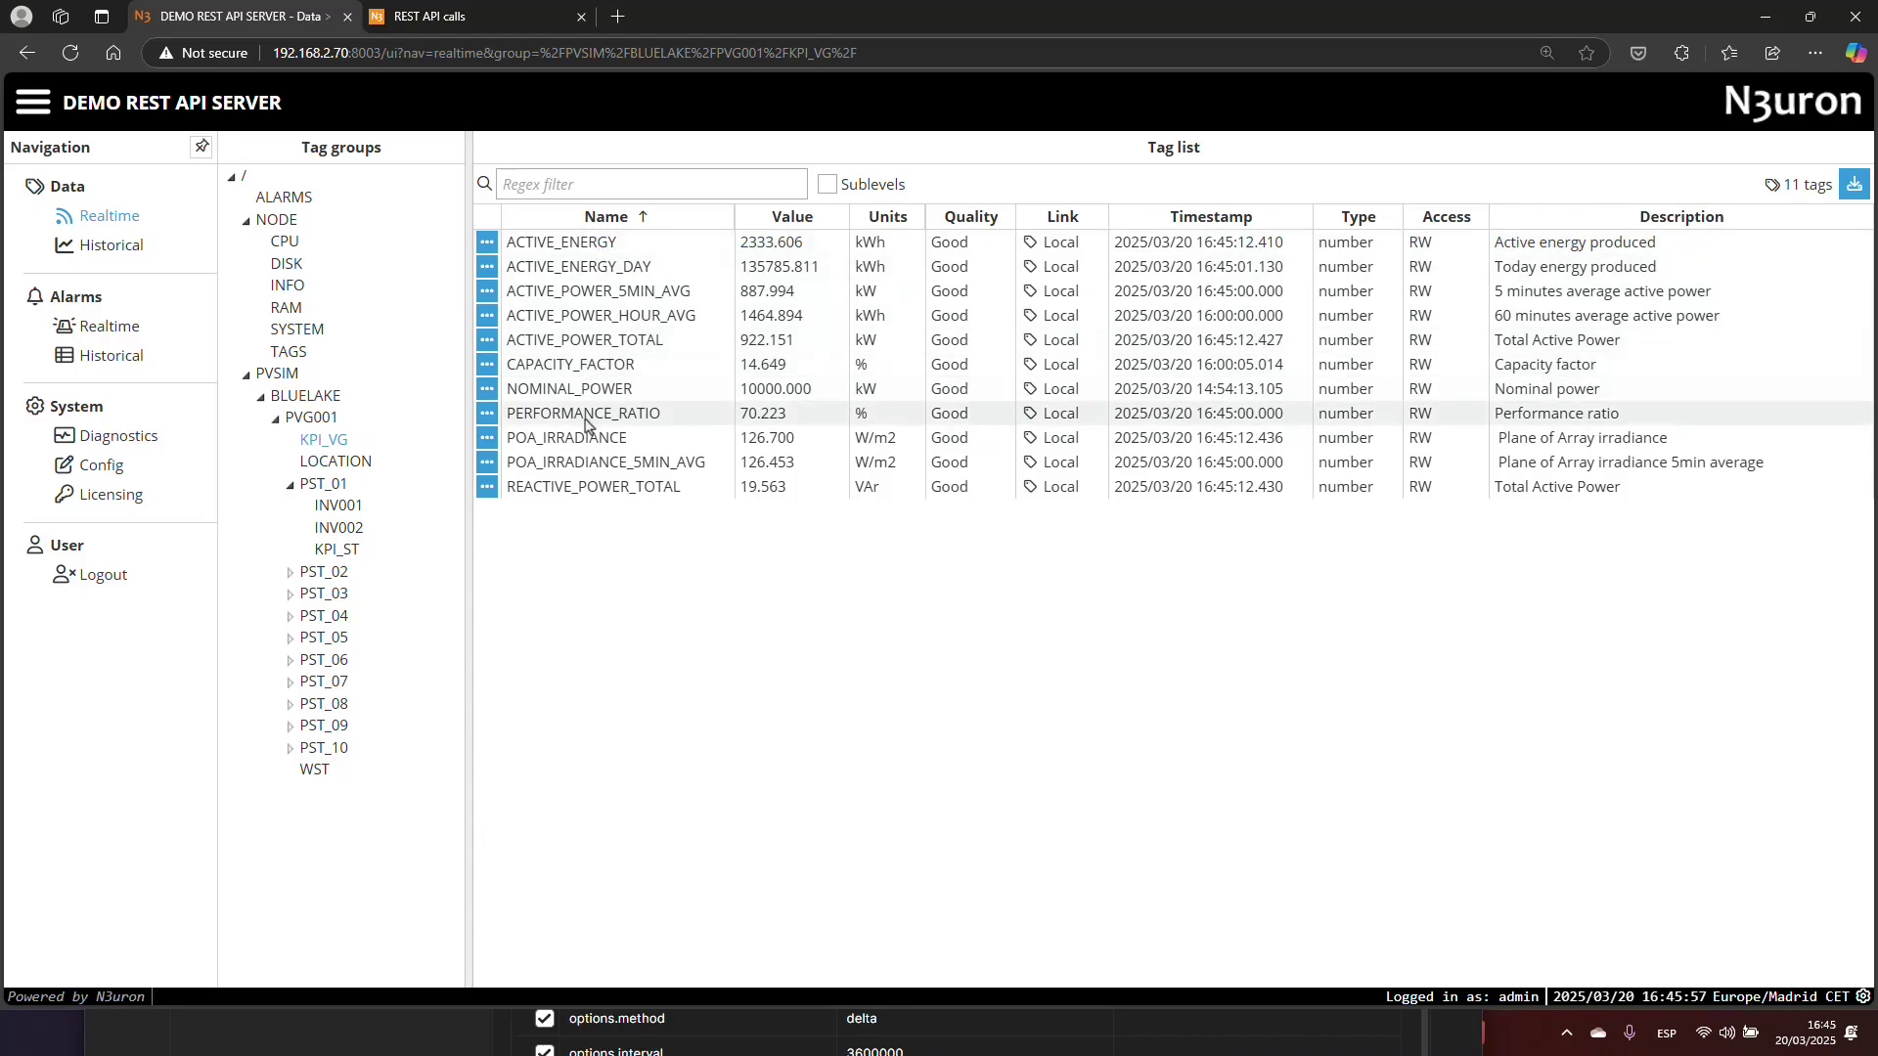
key("alt+Tab")
left_click_drag(943, 585, 999, 269)
left_click(1019, 575)
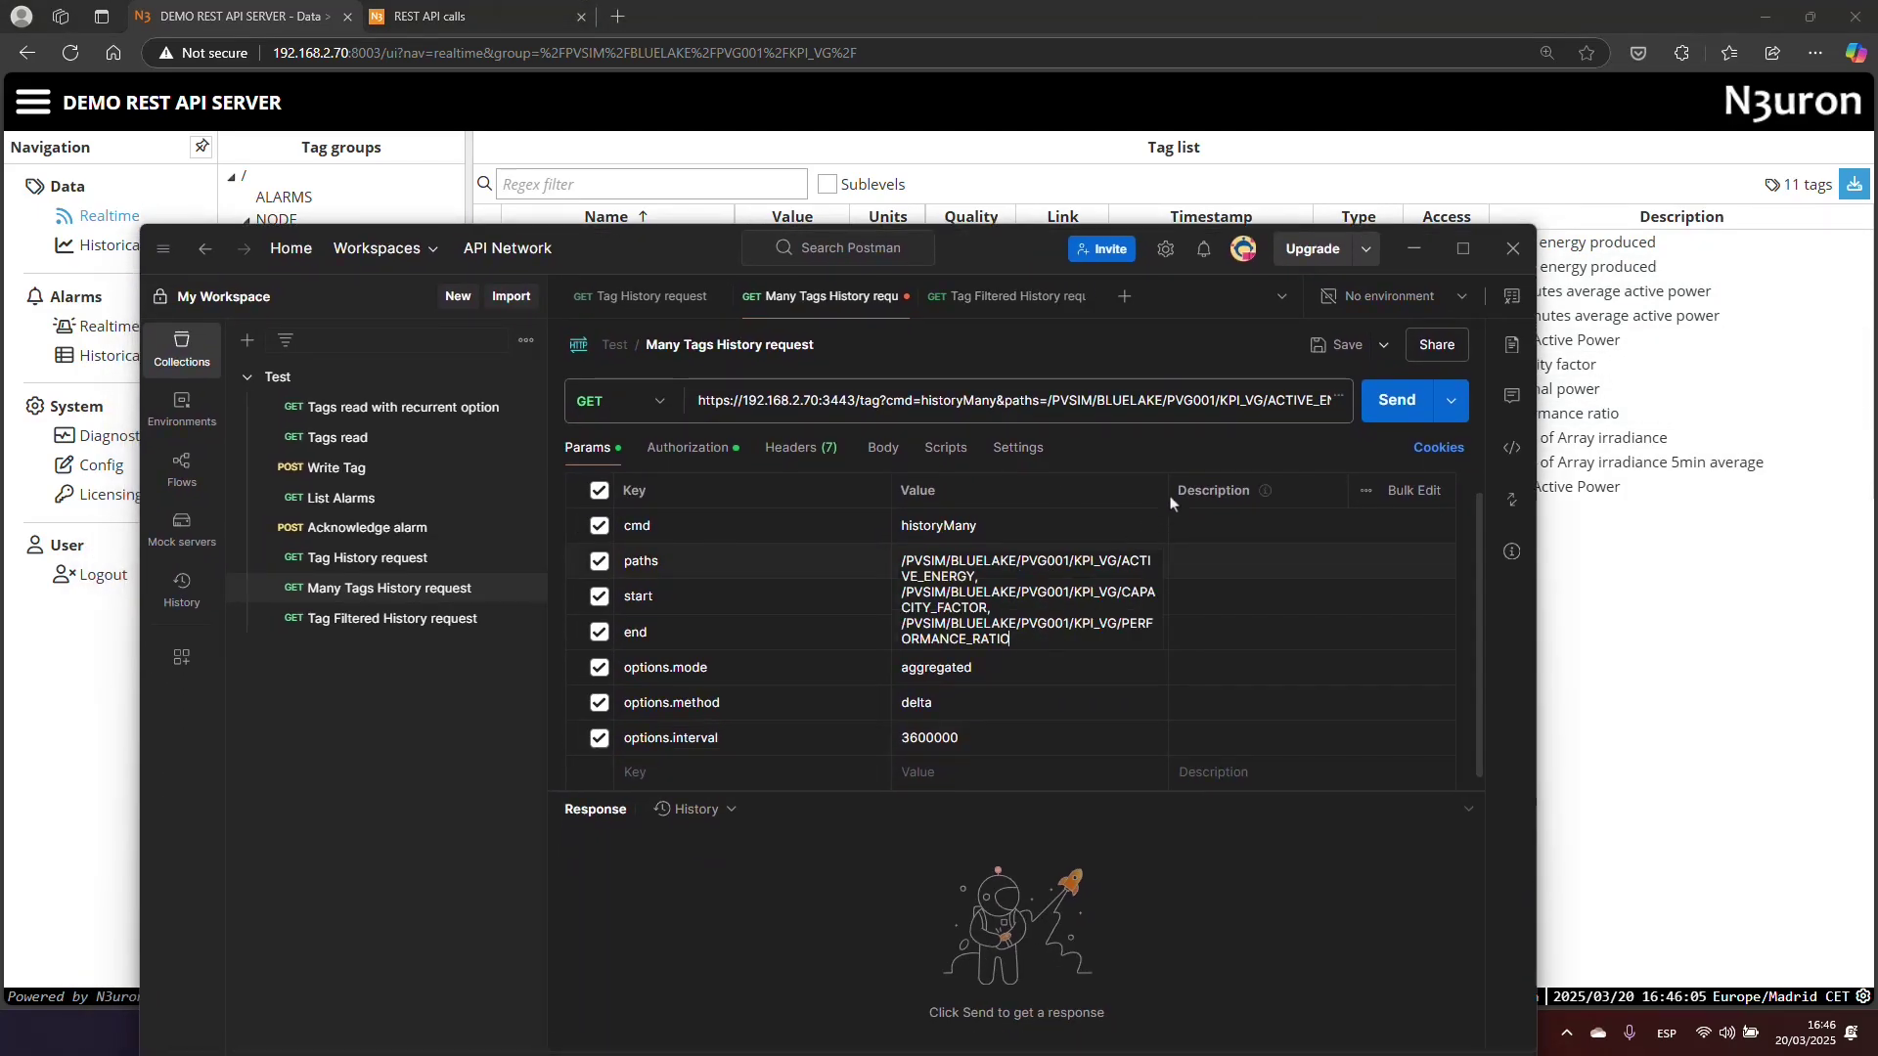
left_click(1261, 489)
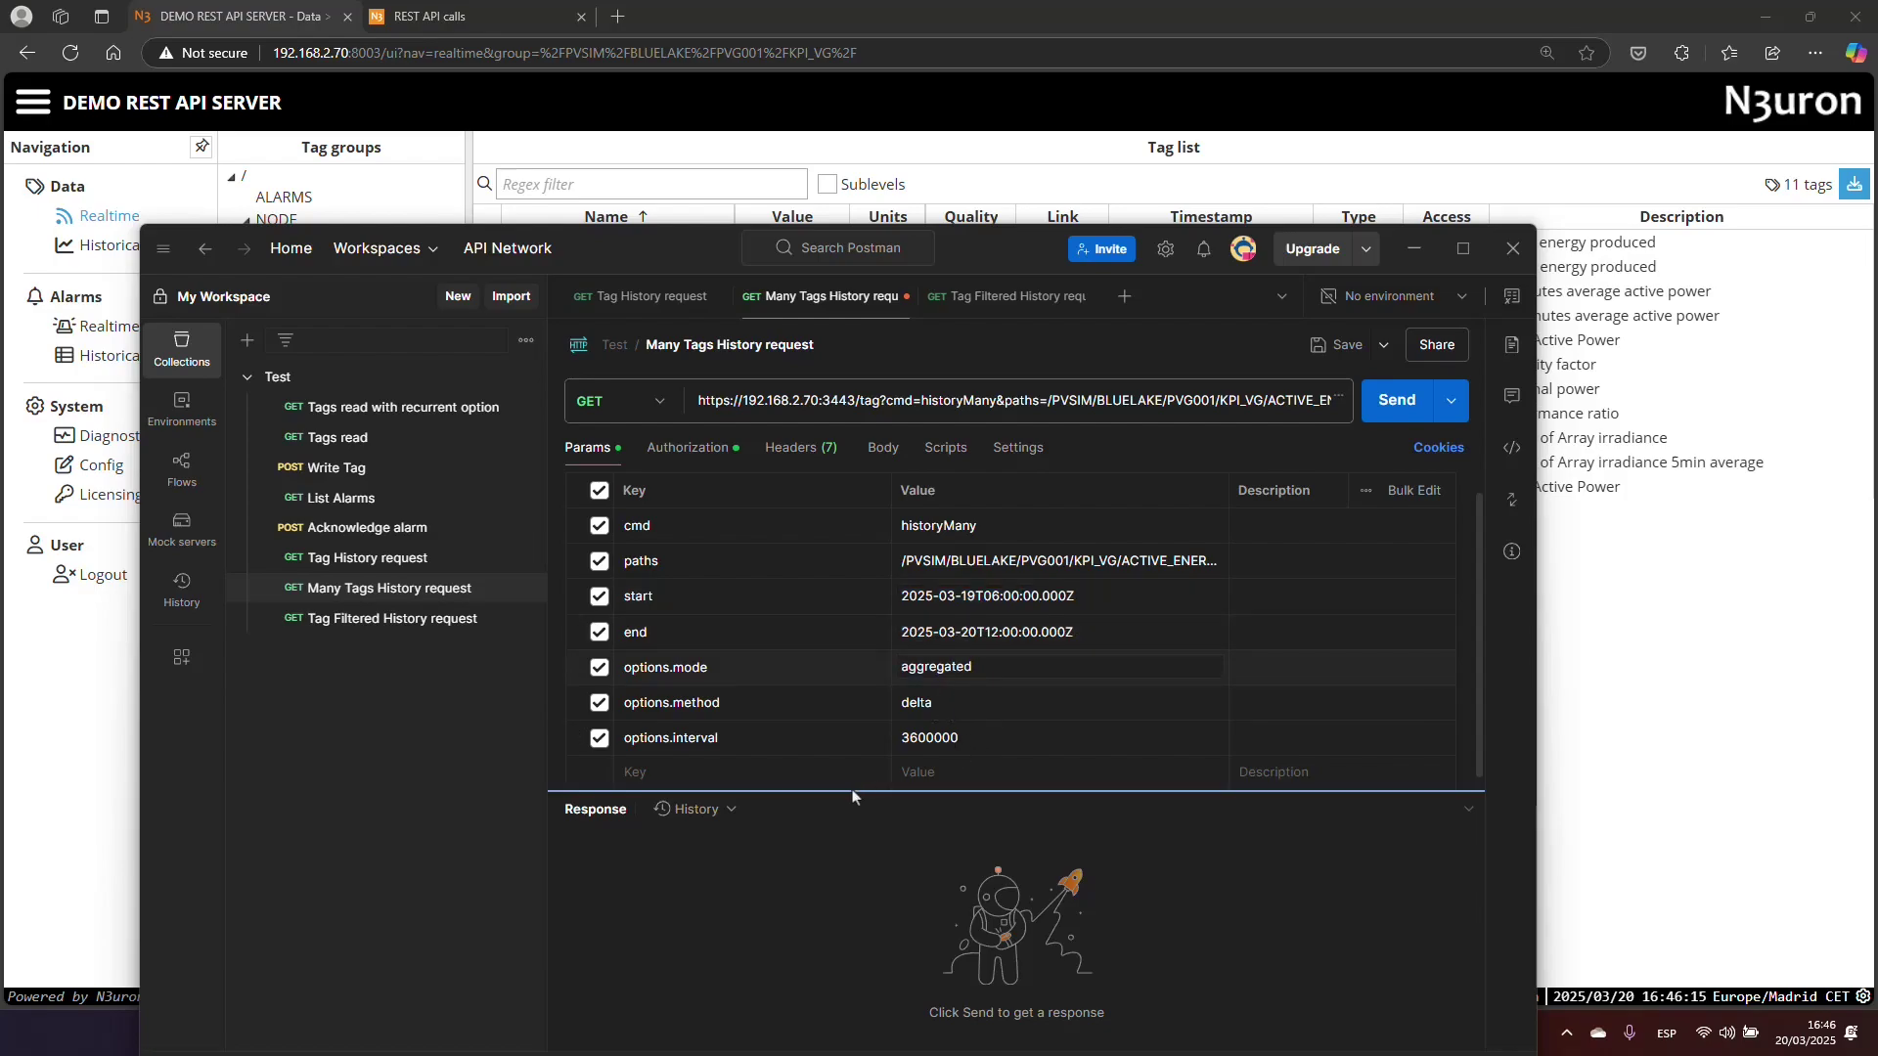
- Send the Many Tags History request from a maximized Postman window and enlarge the response area
left_click(1463, 248)
key("ctrl+Return")
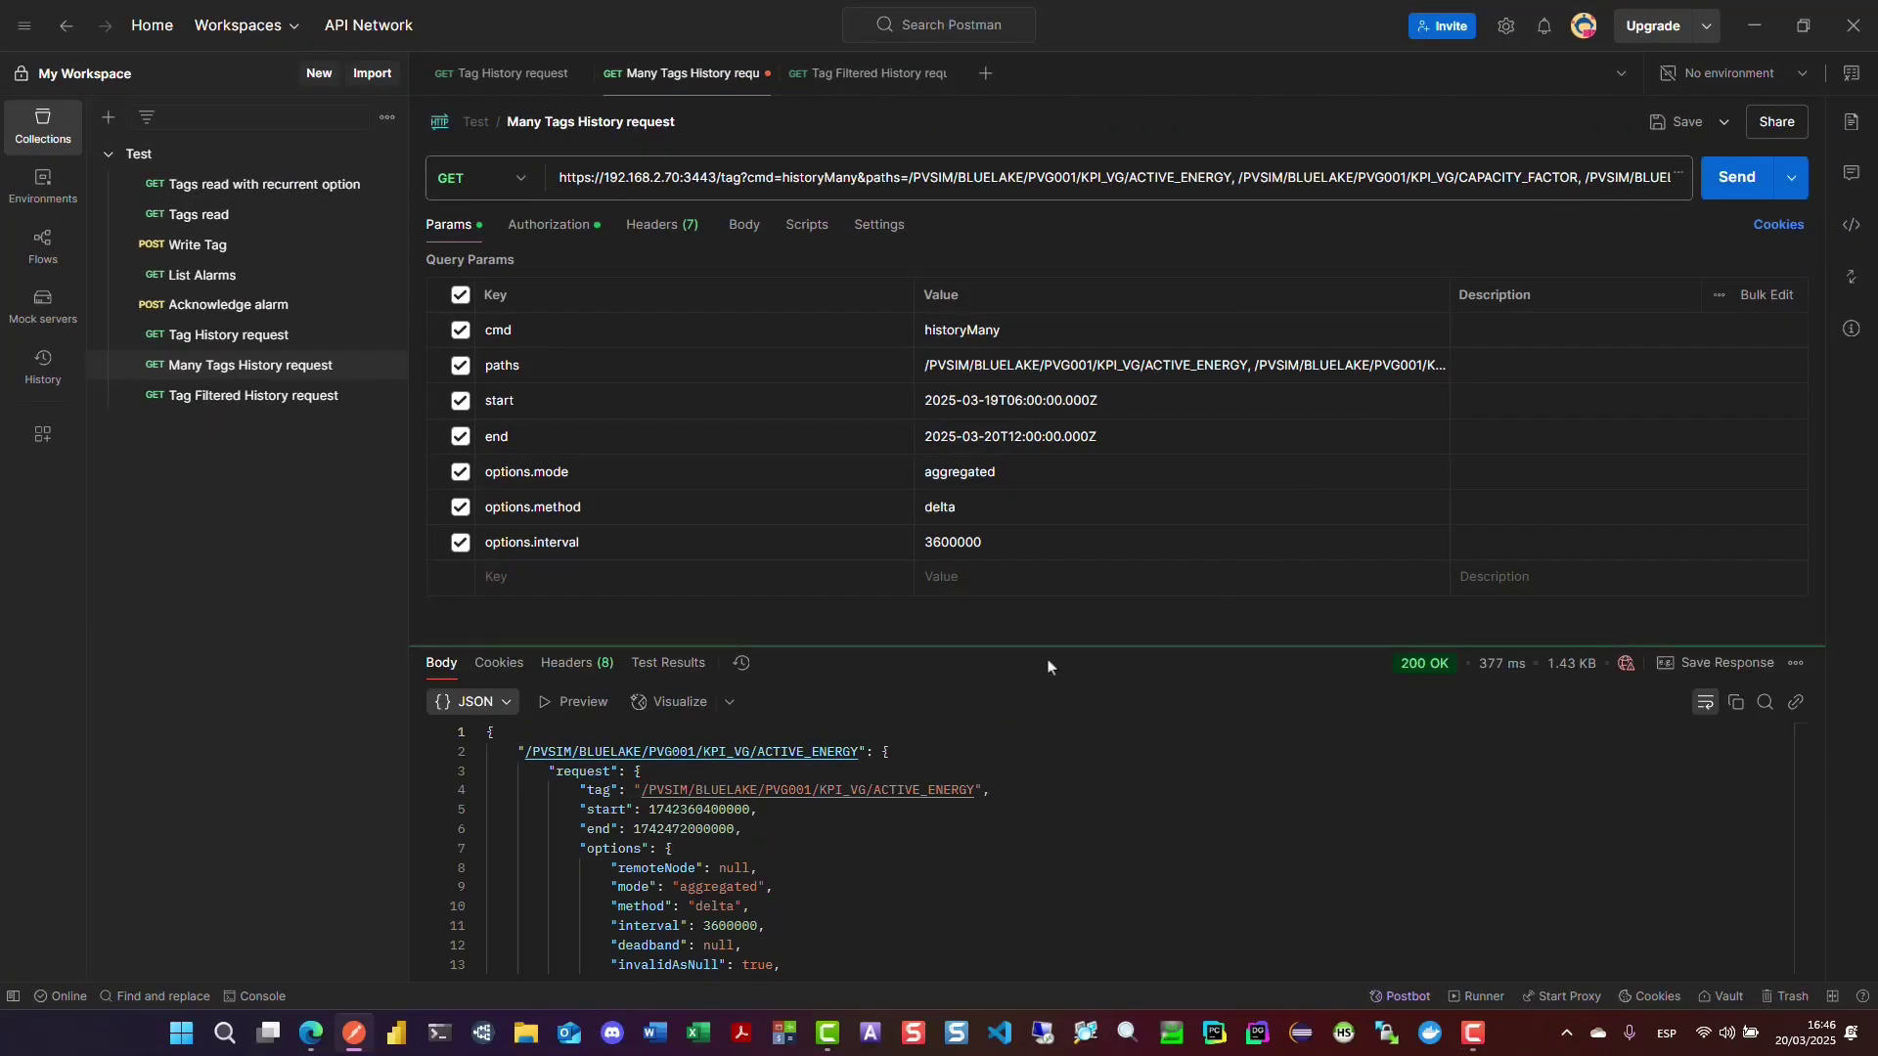
left_click_drag(889, 646, 994, 323)
scroll(968, 662, "down", 4)
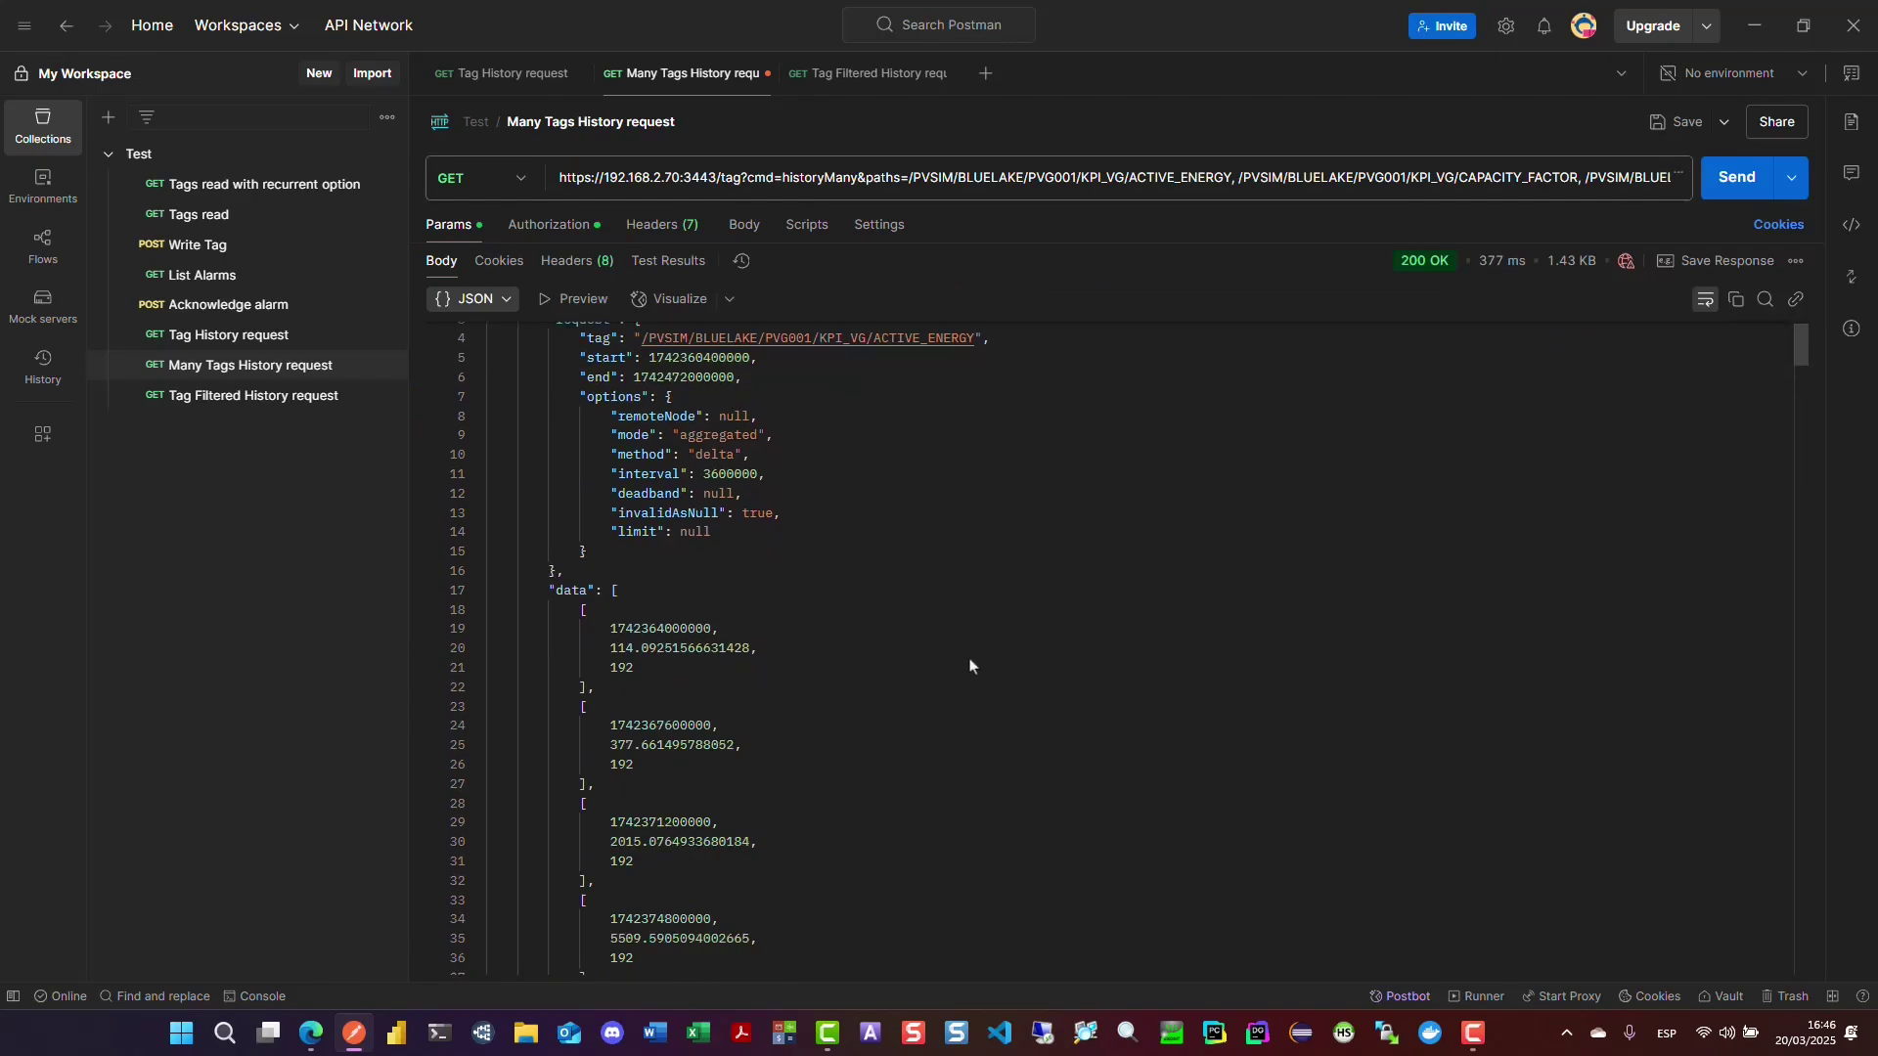
scroll(968, 662, "up", 4)
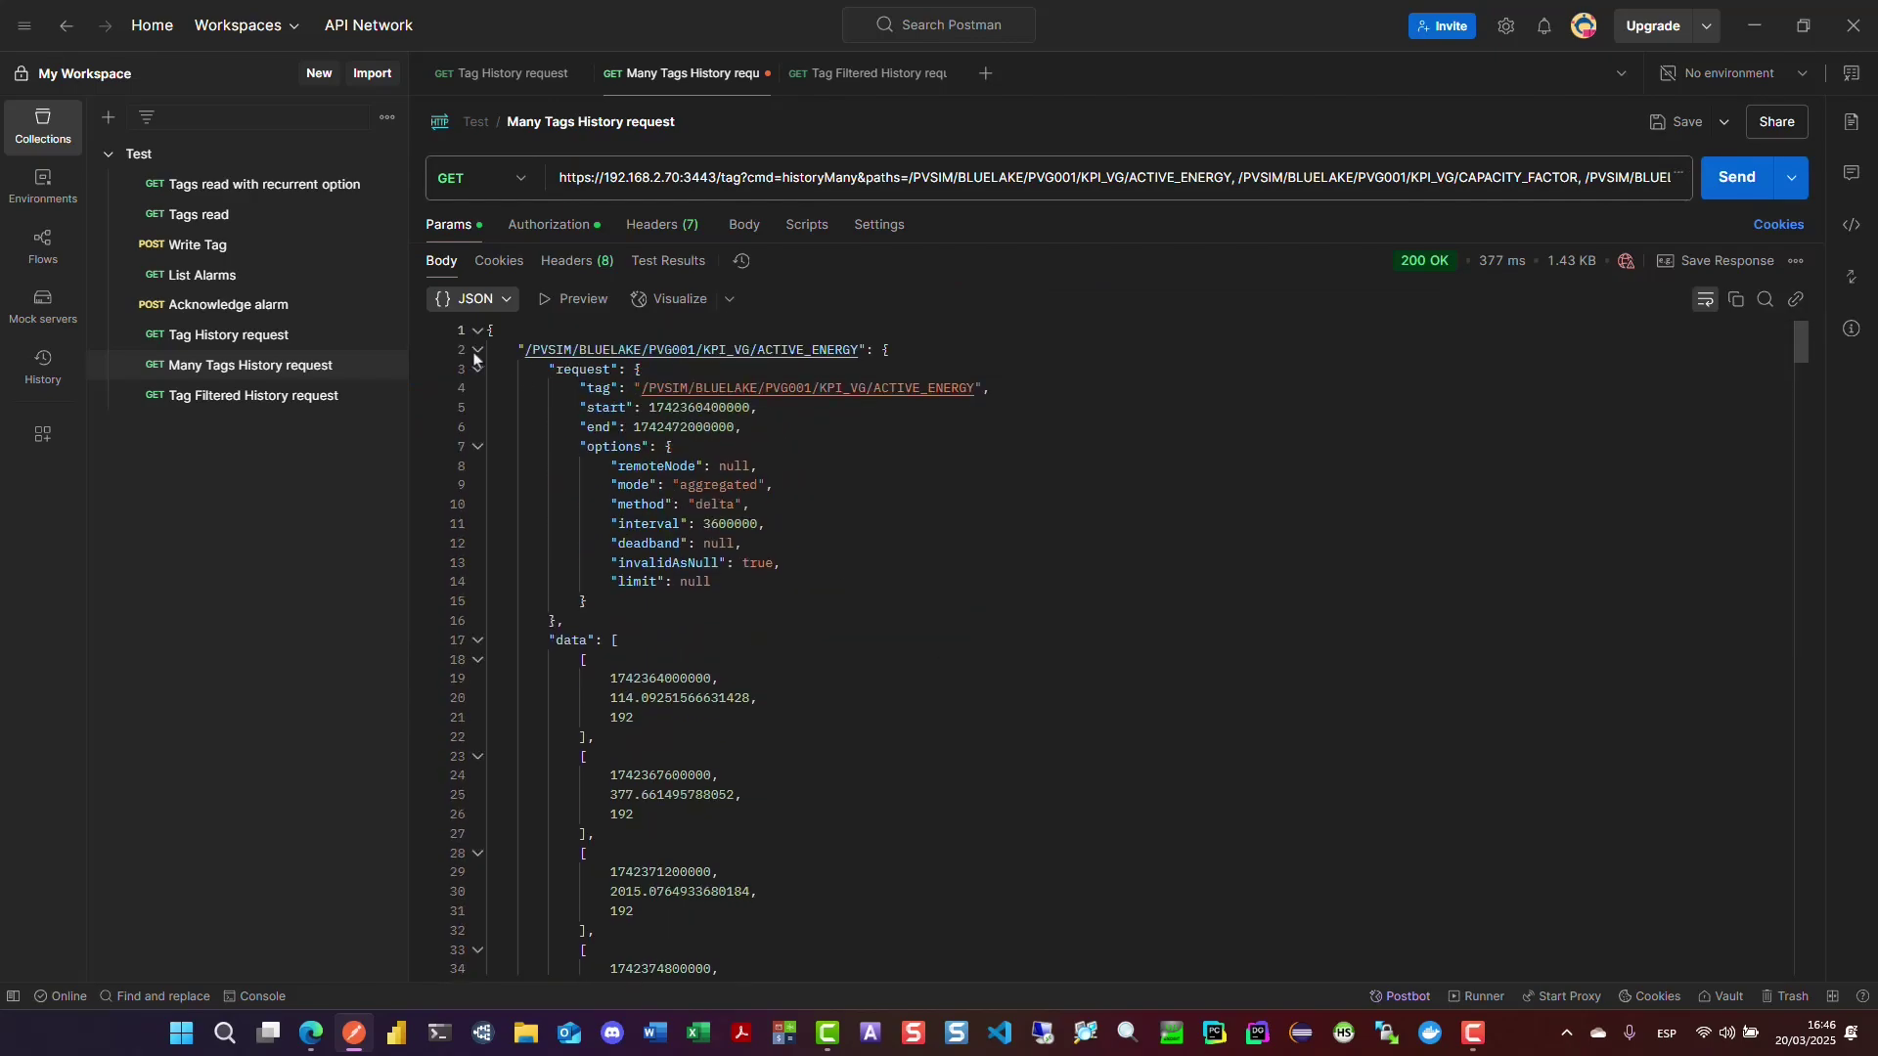
- Collapse the ACTIVE_ENERGY and CAPACITY_FACTOR blocks in the response and review the PERFORMANCE_RATIO data
left_click(478, 352)
left_click(479, 389)
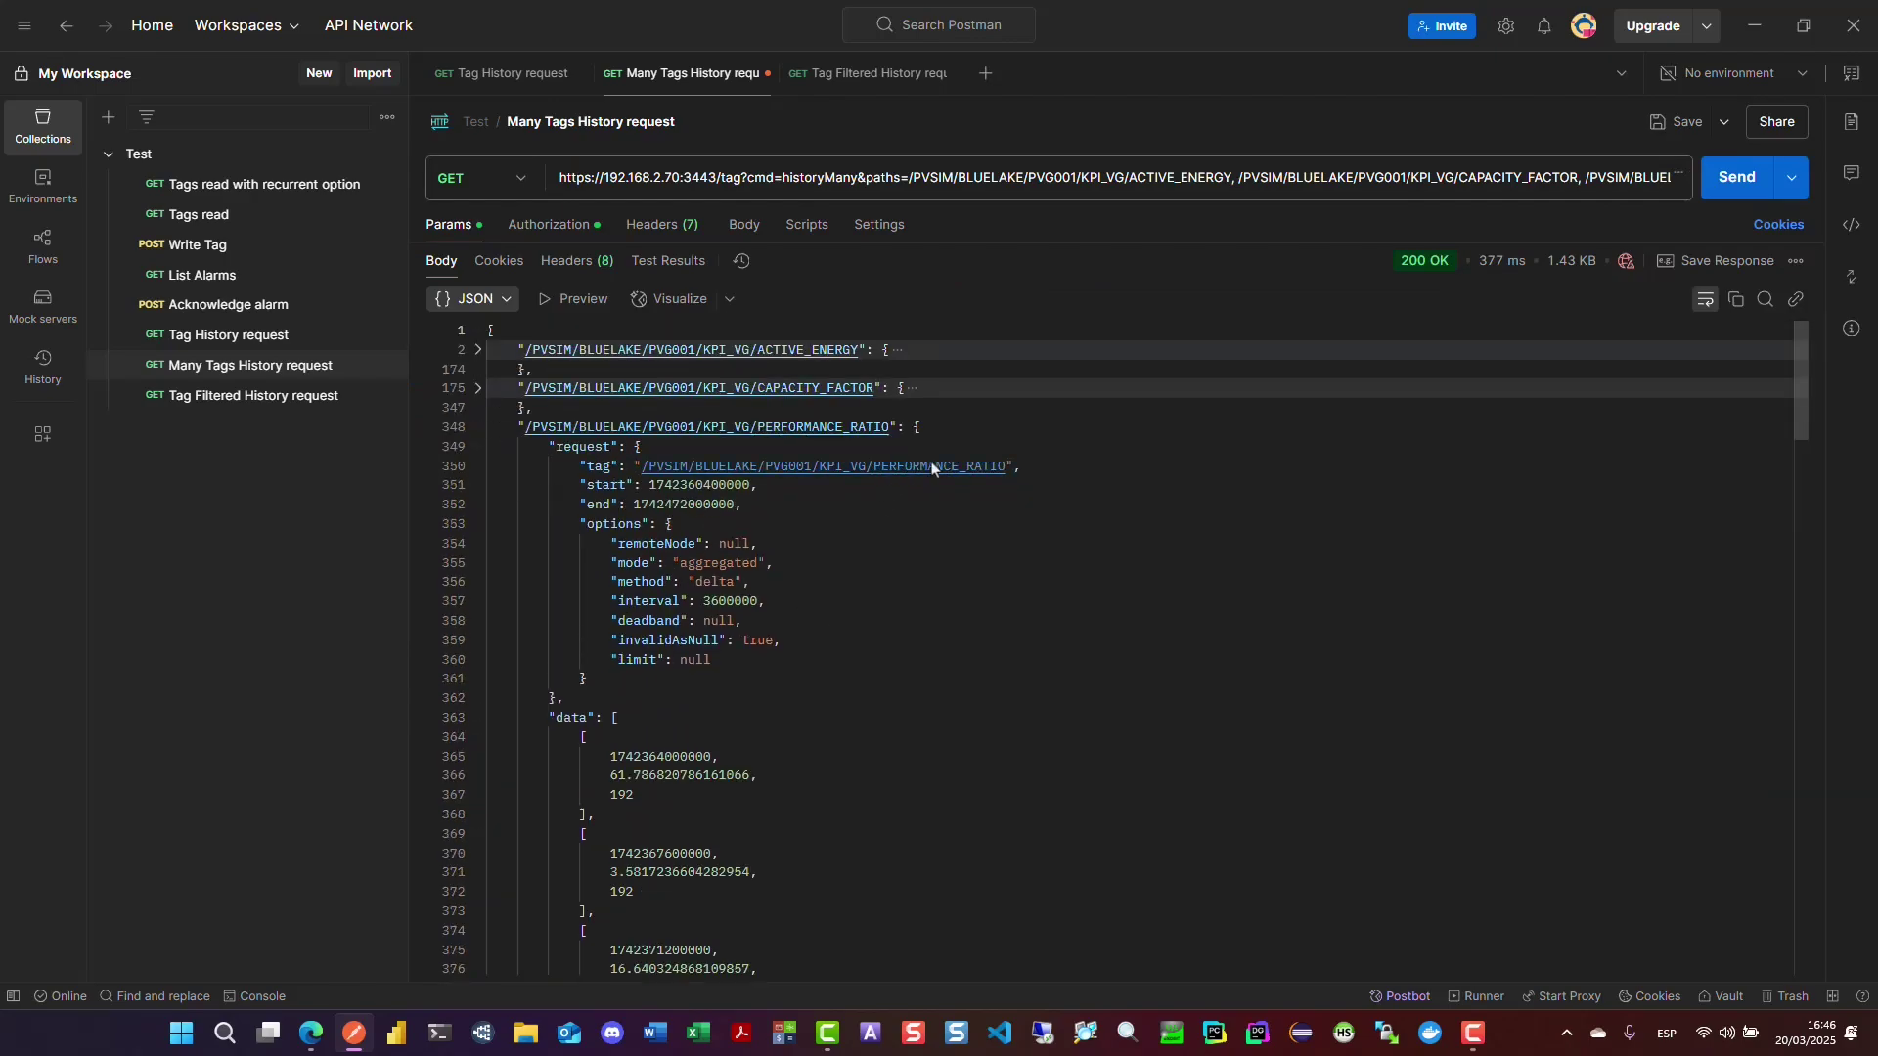
scroll(855, 662, "down", 15)
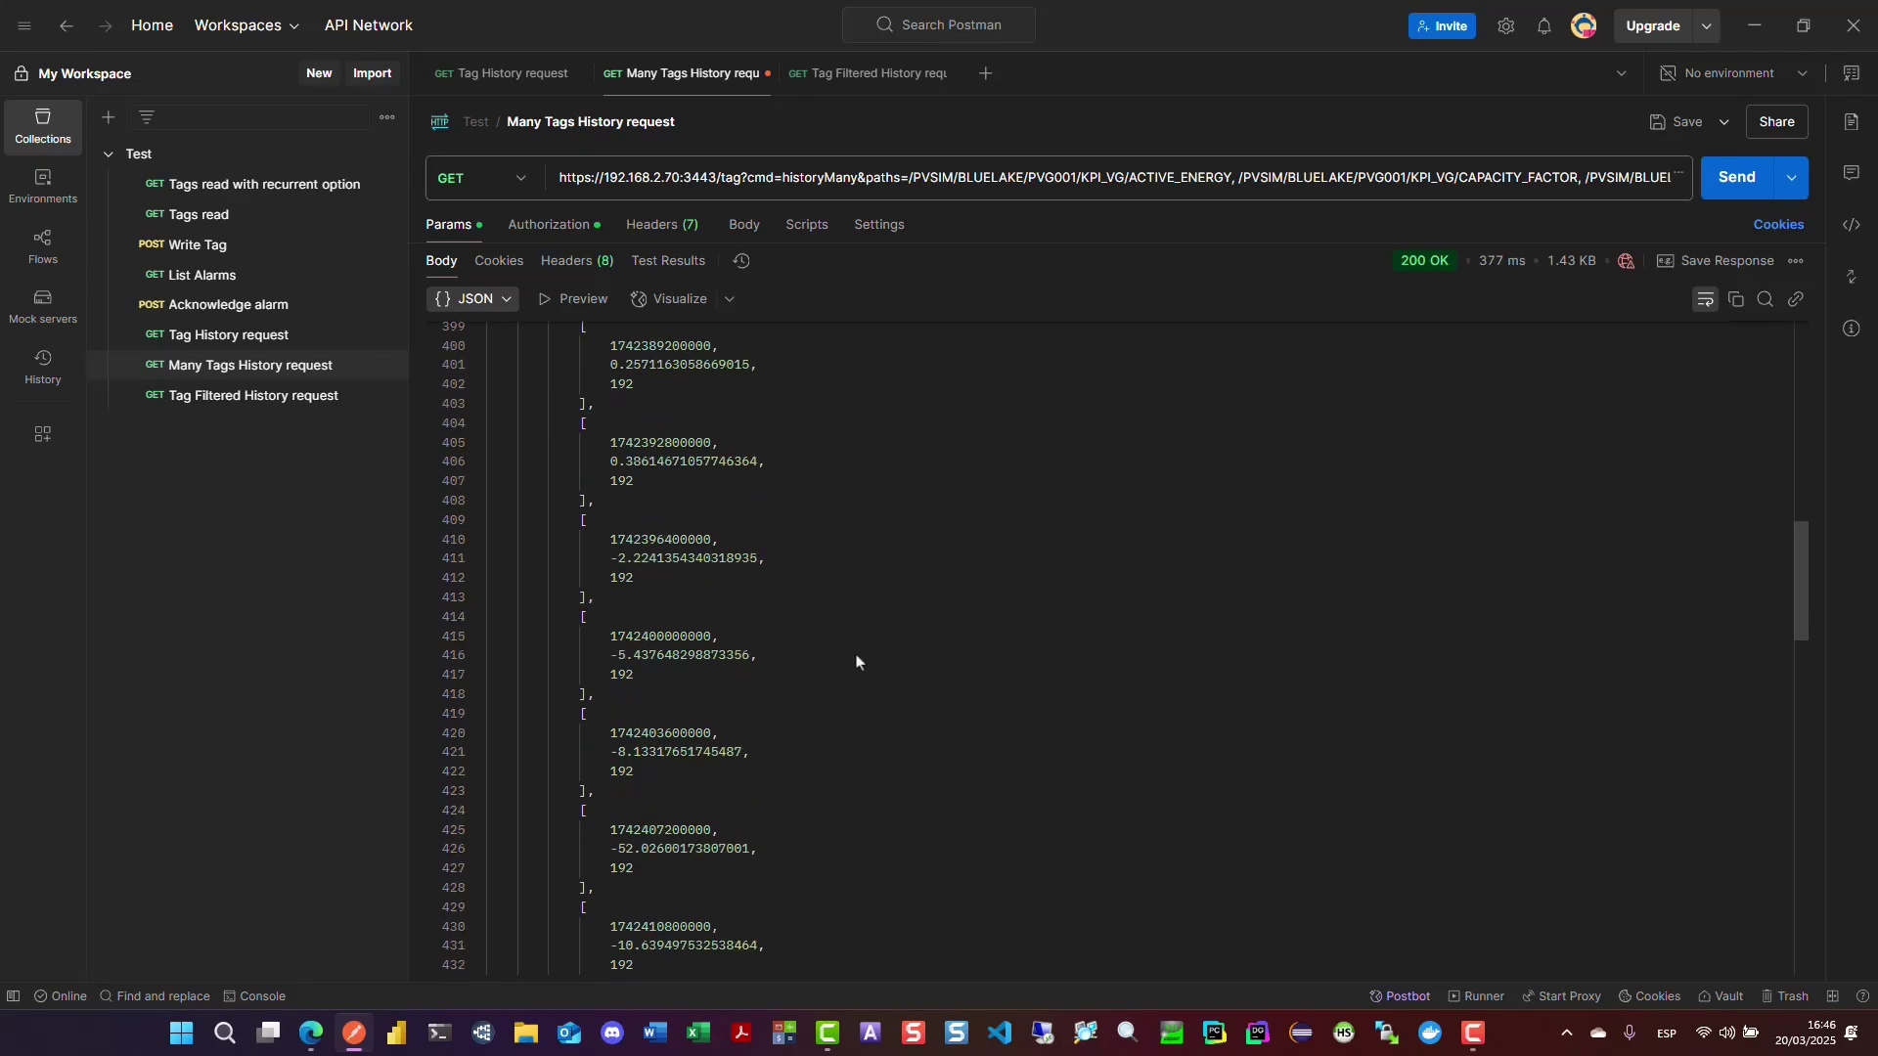
scroll(856, 662, "down", 8)
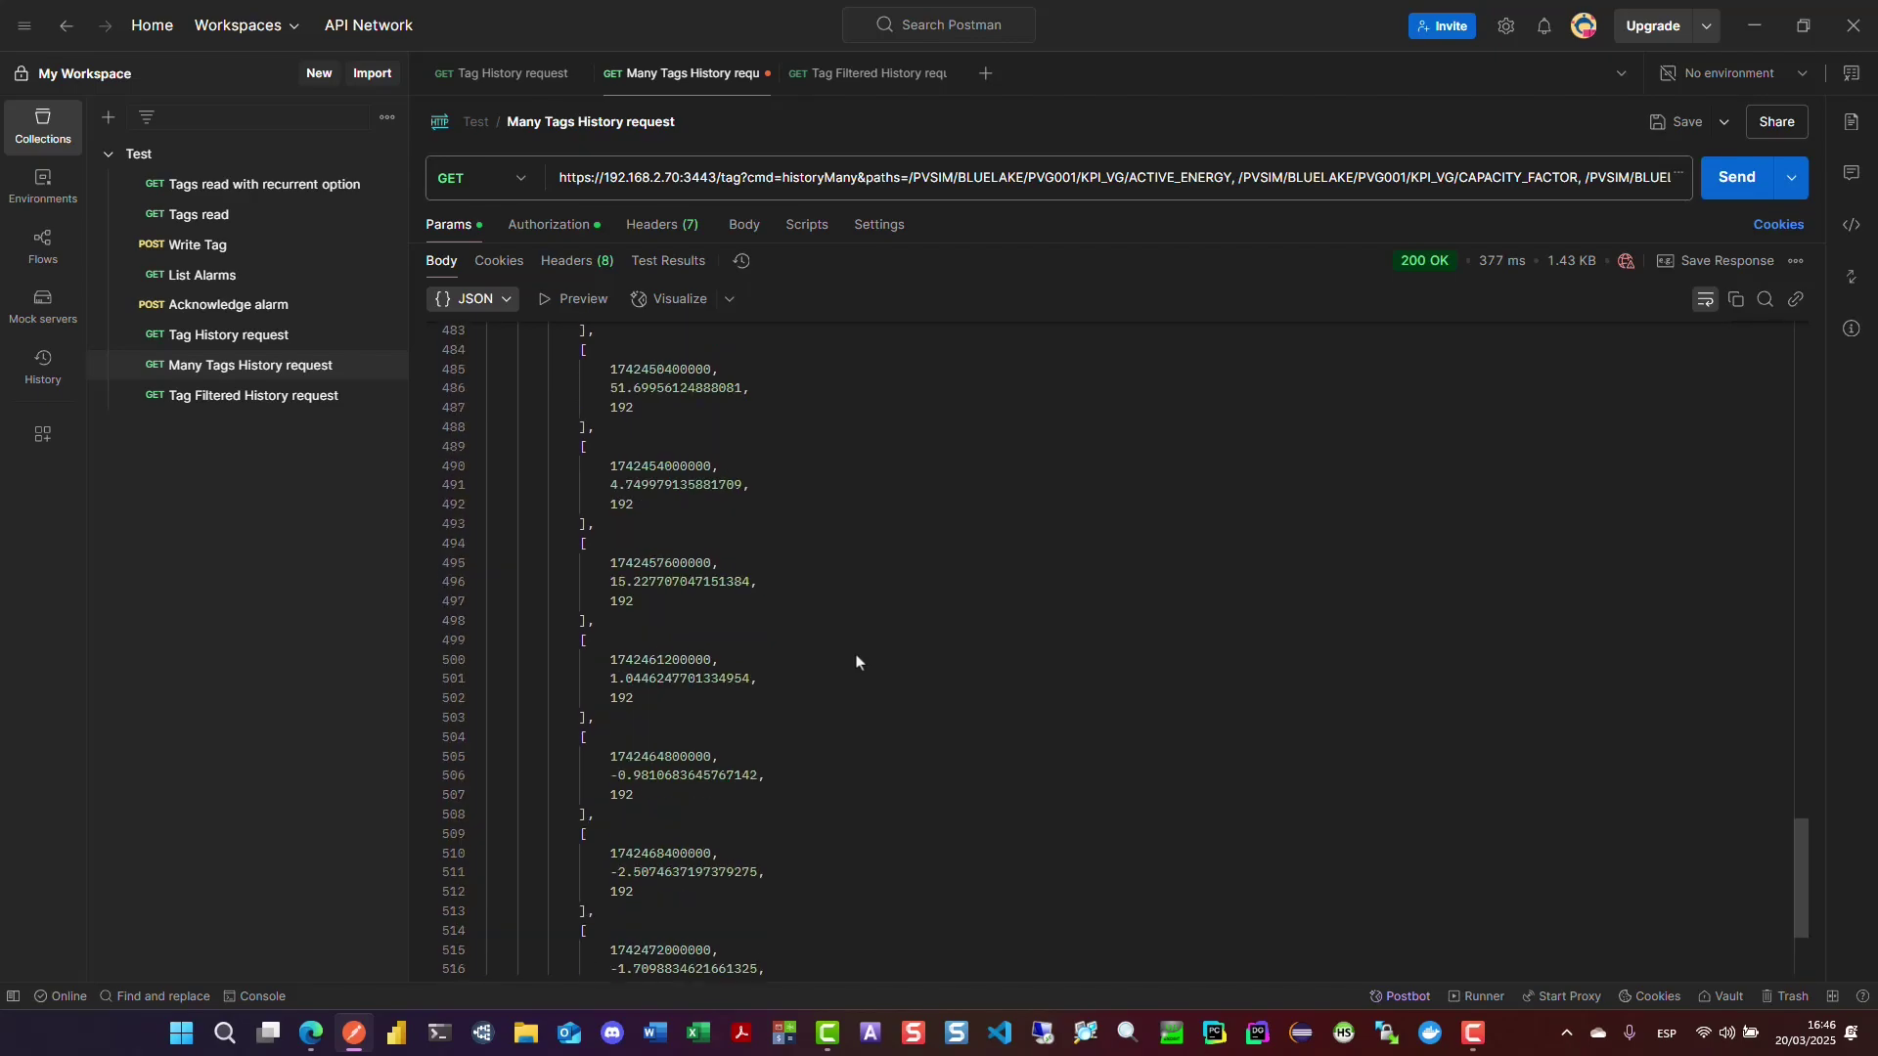
scroll(856, 662, "up", 2)
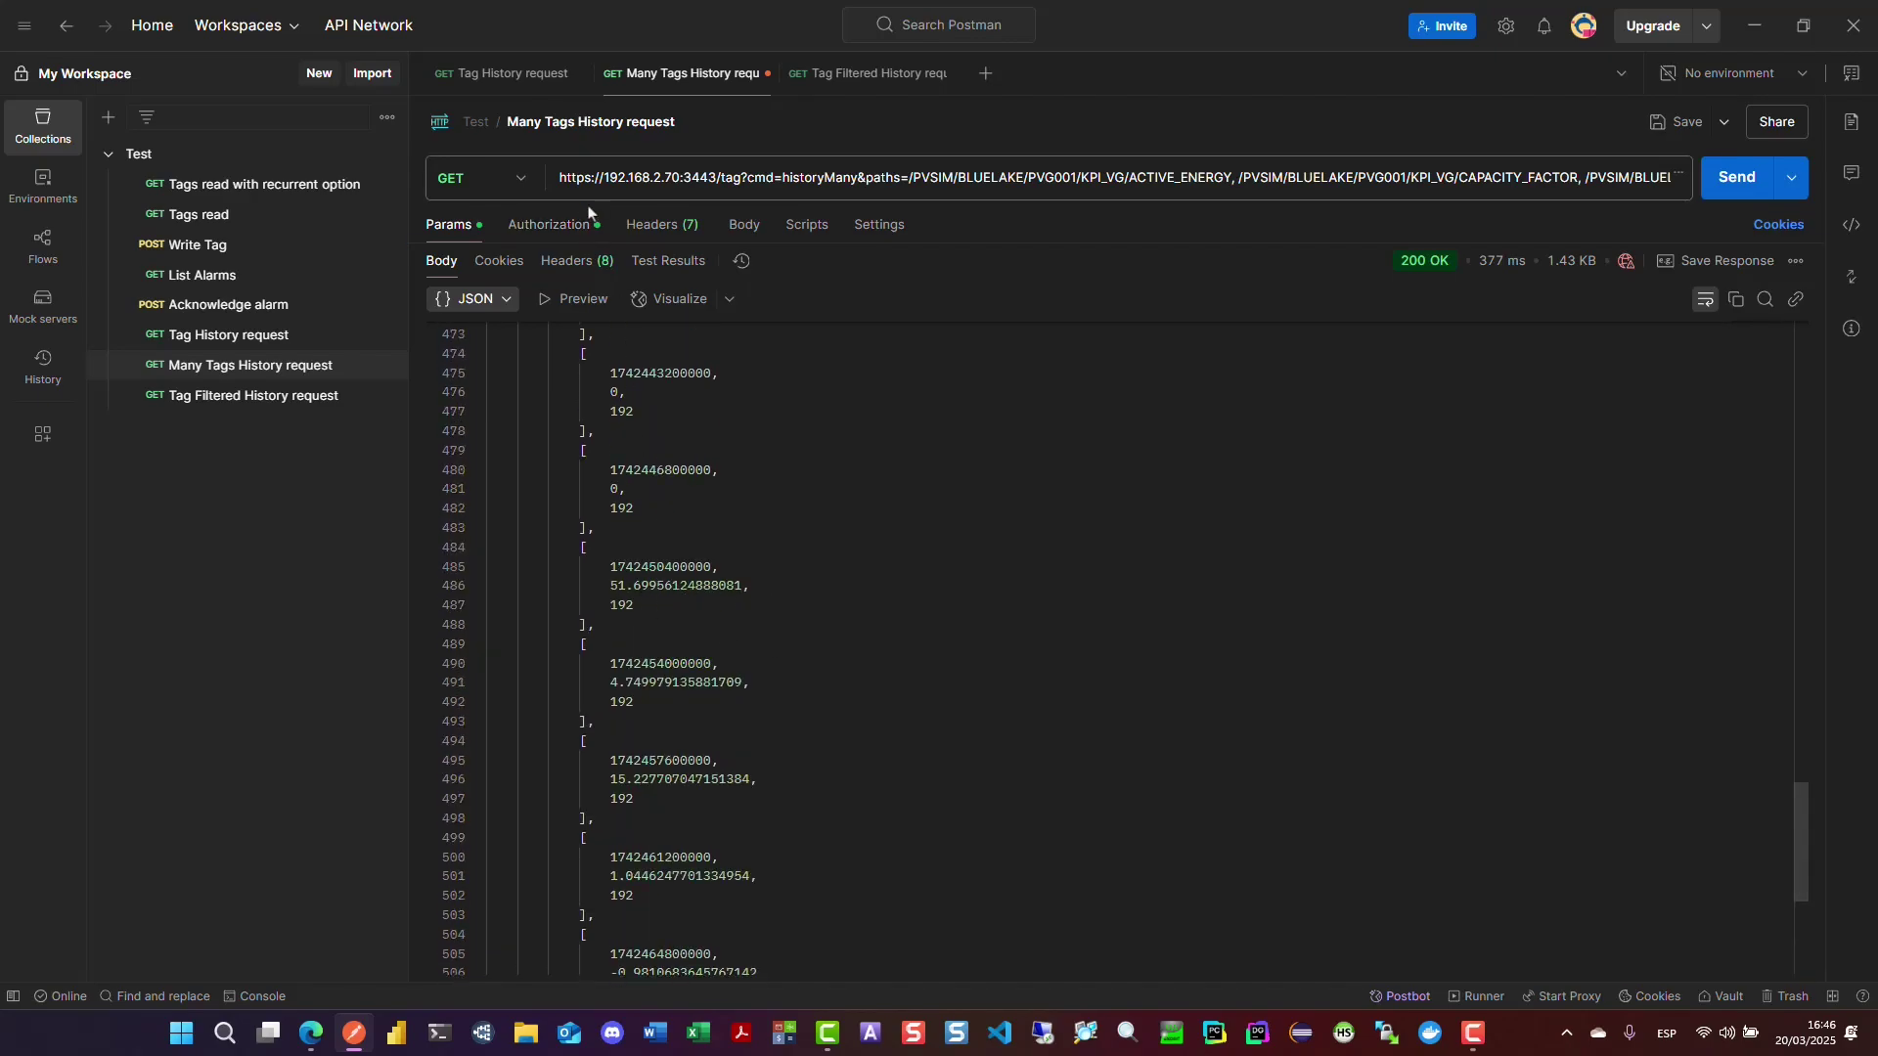
- Open the Tag Filtered History request and place its restored window over the Get tag filtered history section of the docs
left_click(265, 401)
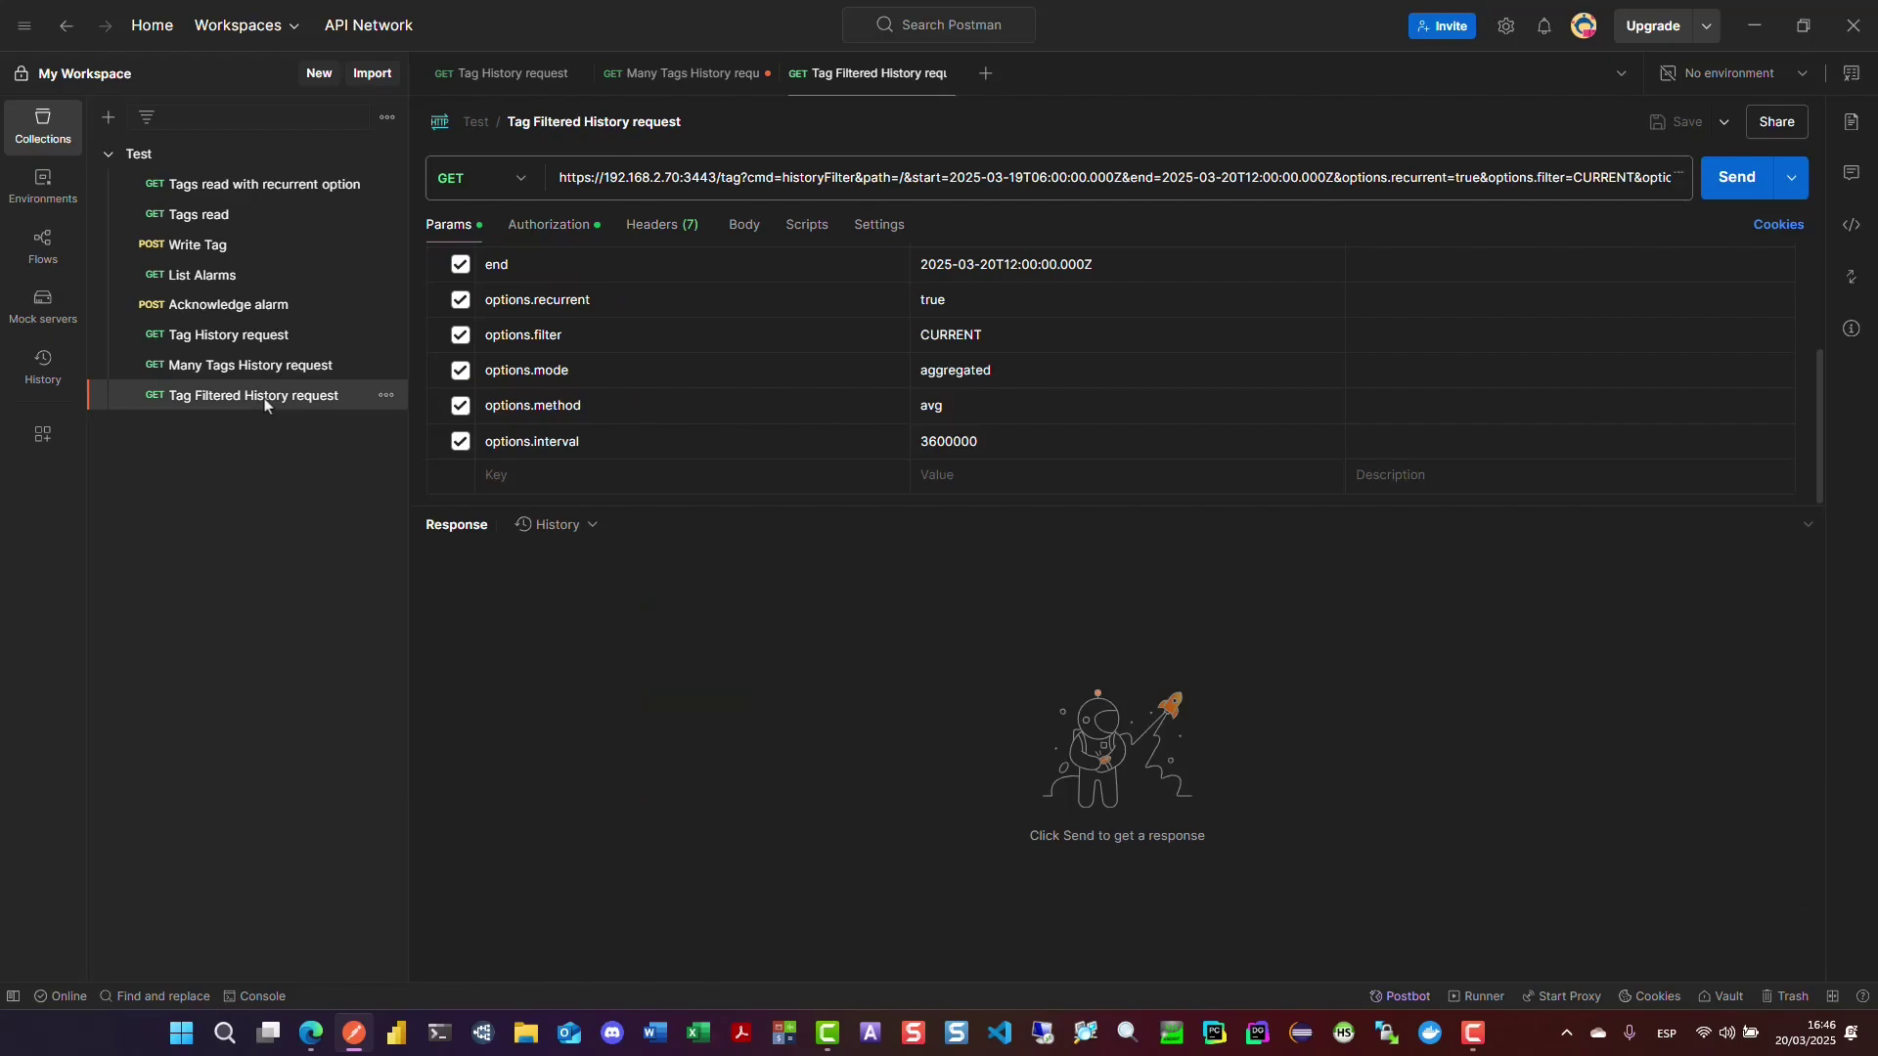
left_click(1803, 26)
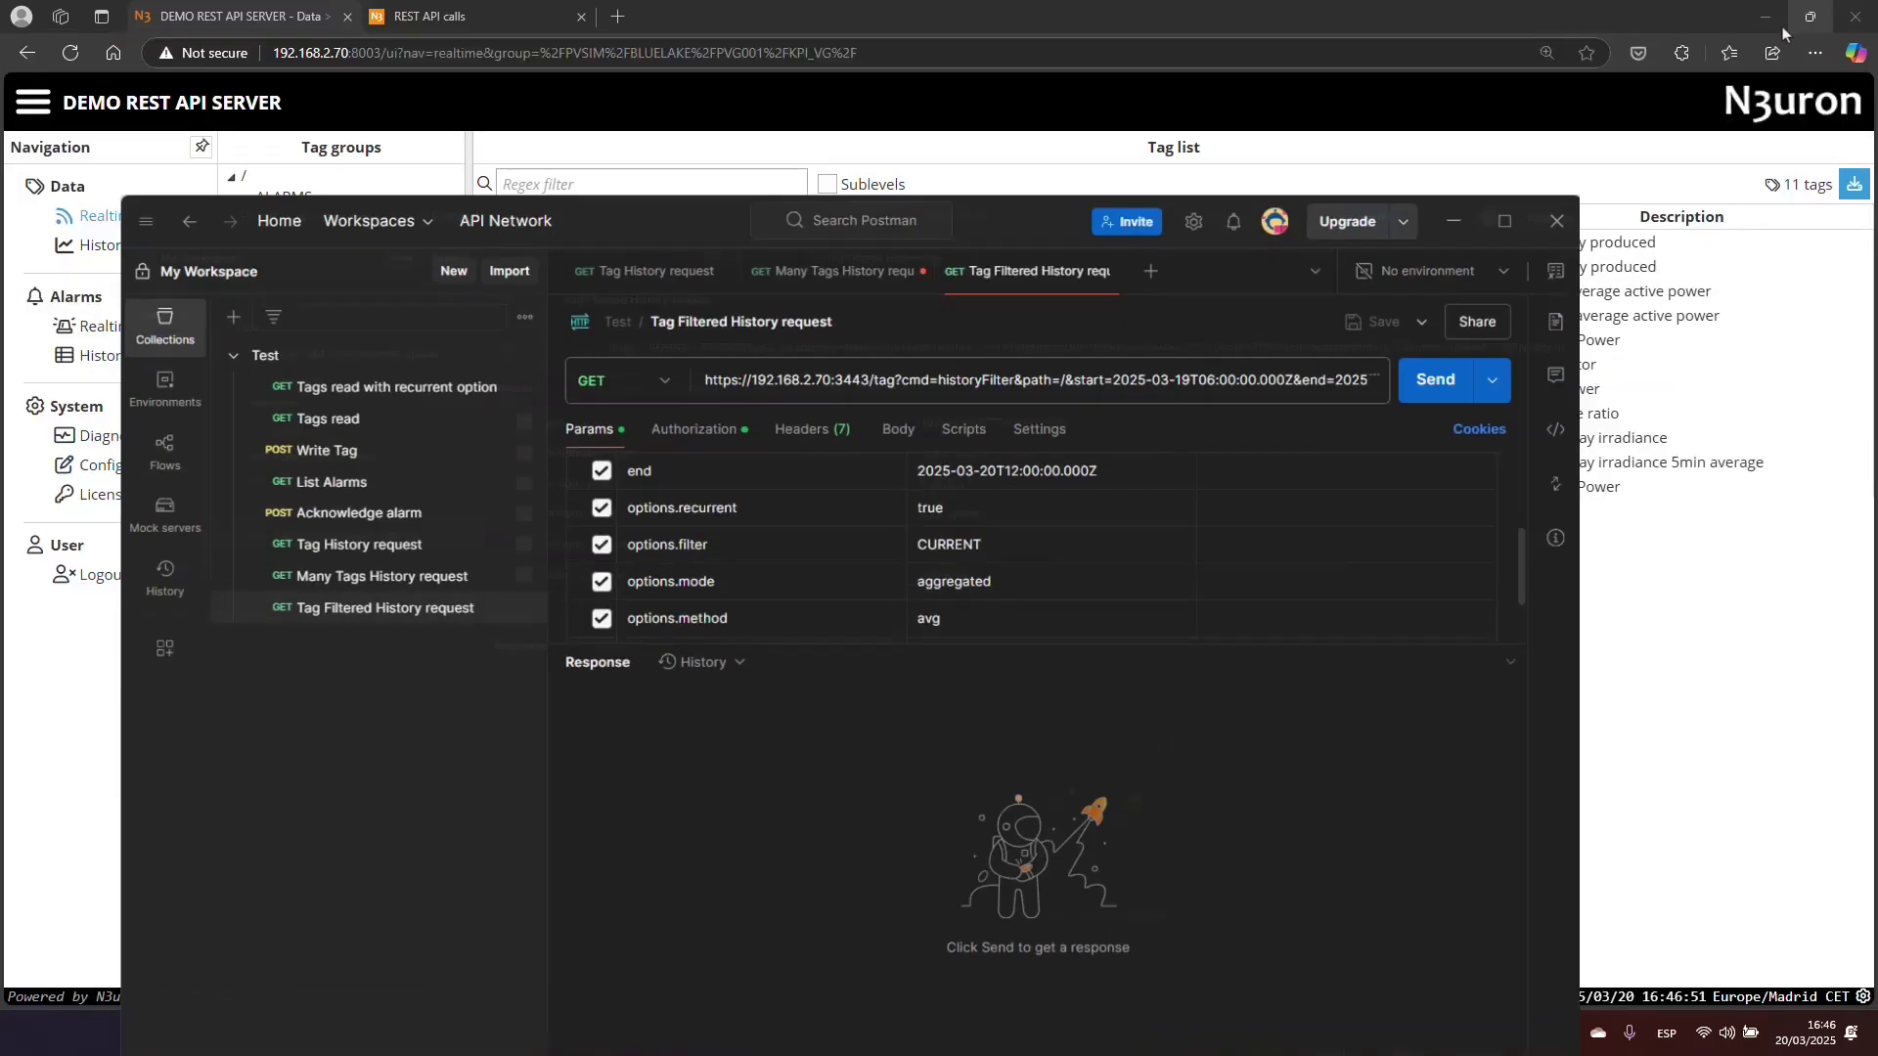
left_click_drag(962, 224, 993, 486)
left_click(480, 18)
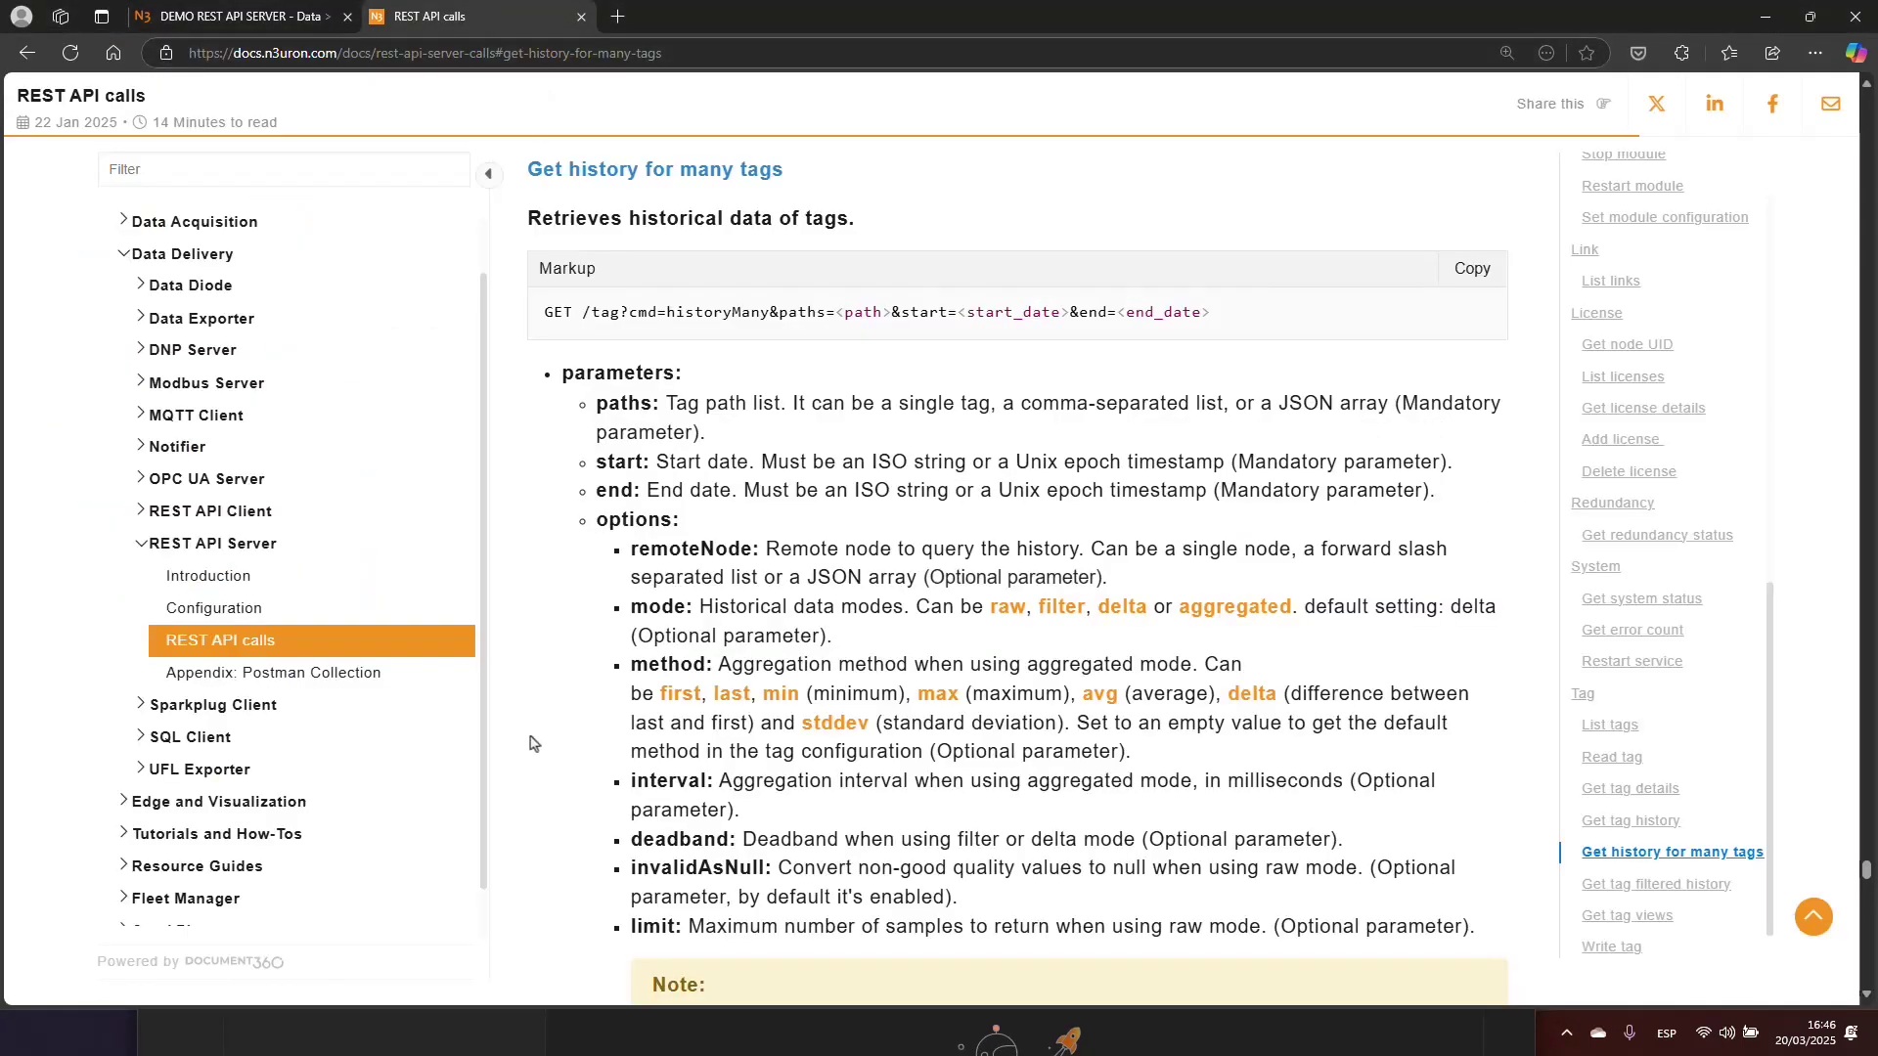
left_click(1662, 884)
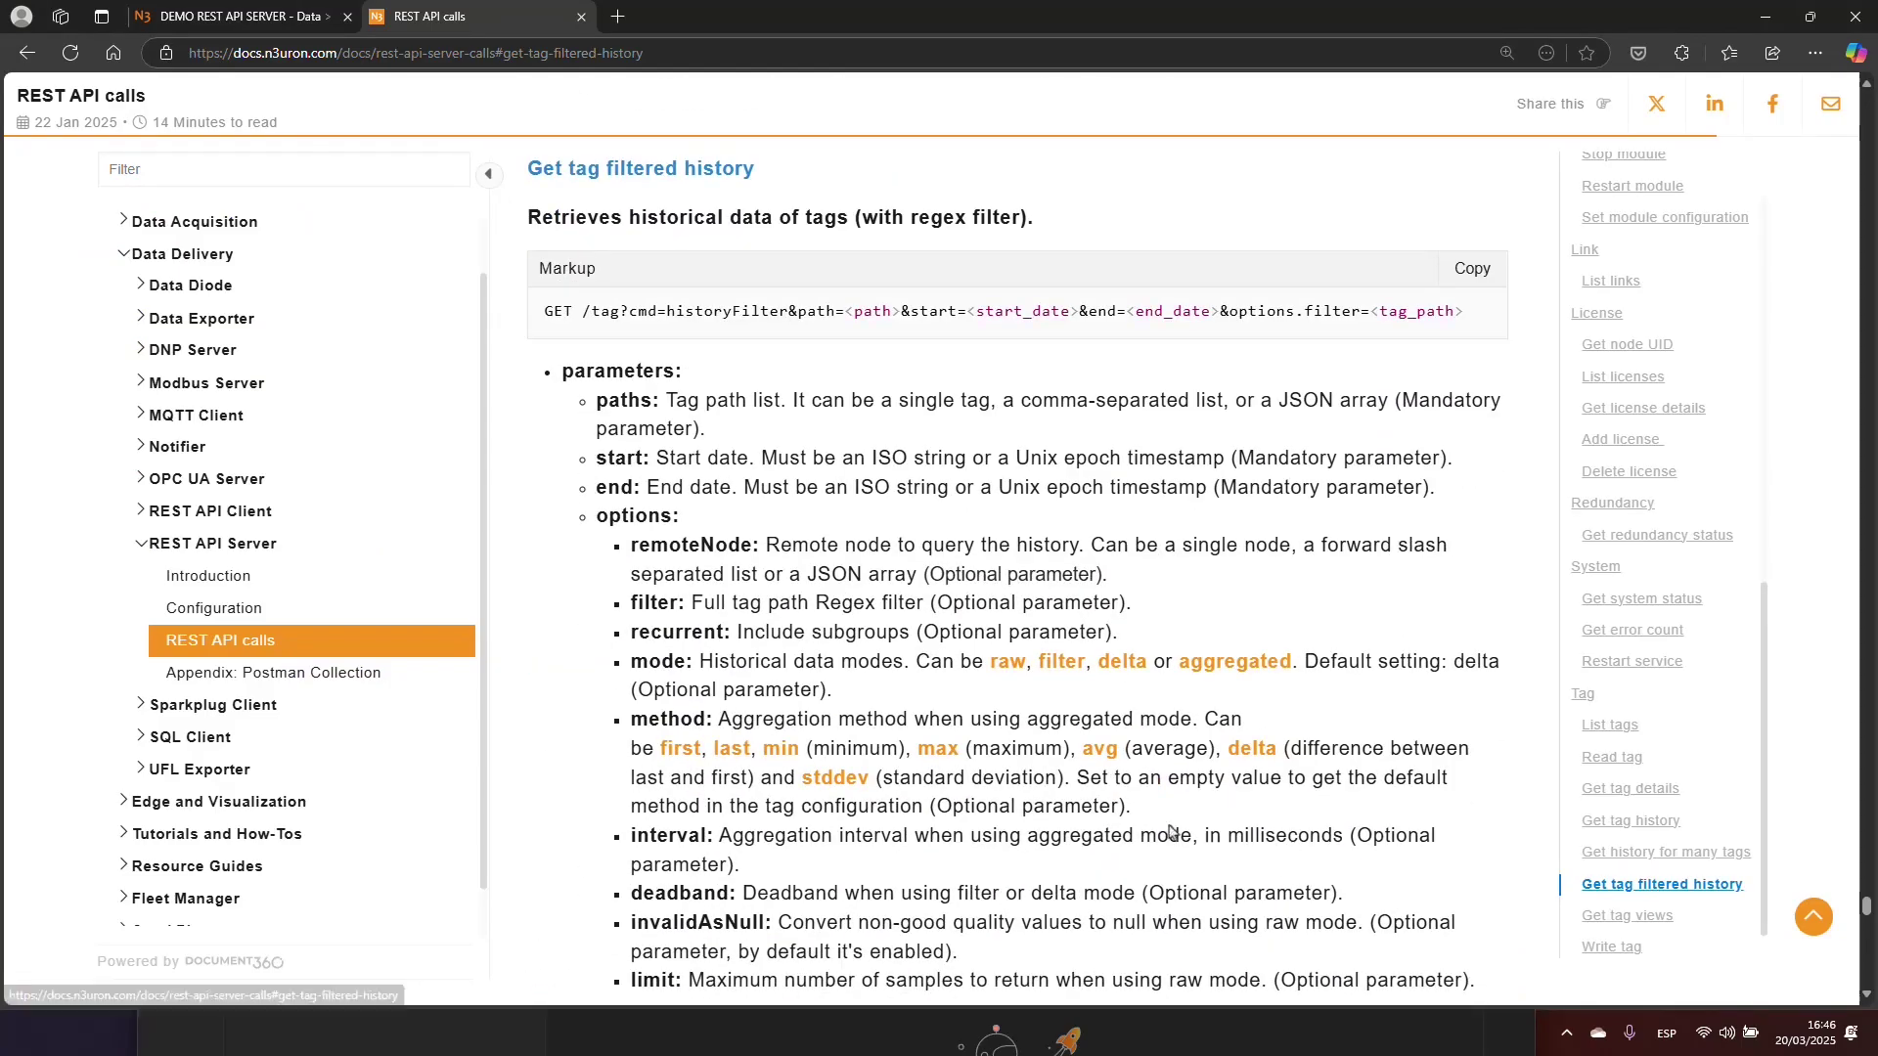
key("alt+Tab")
left_click_drag(1023, 479, 998, 631)
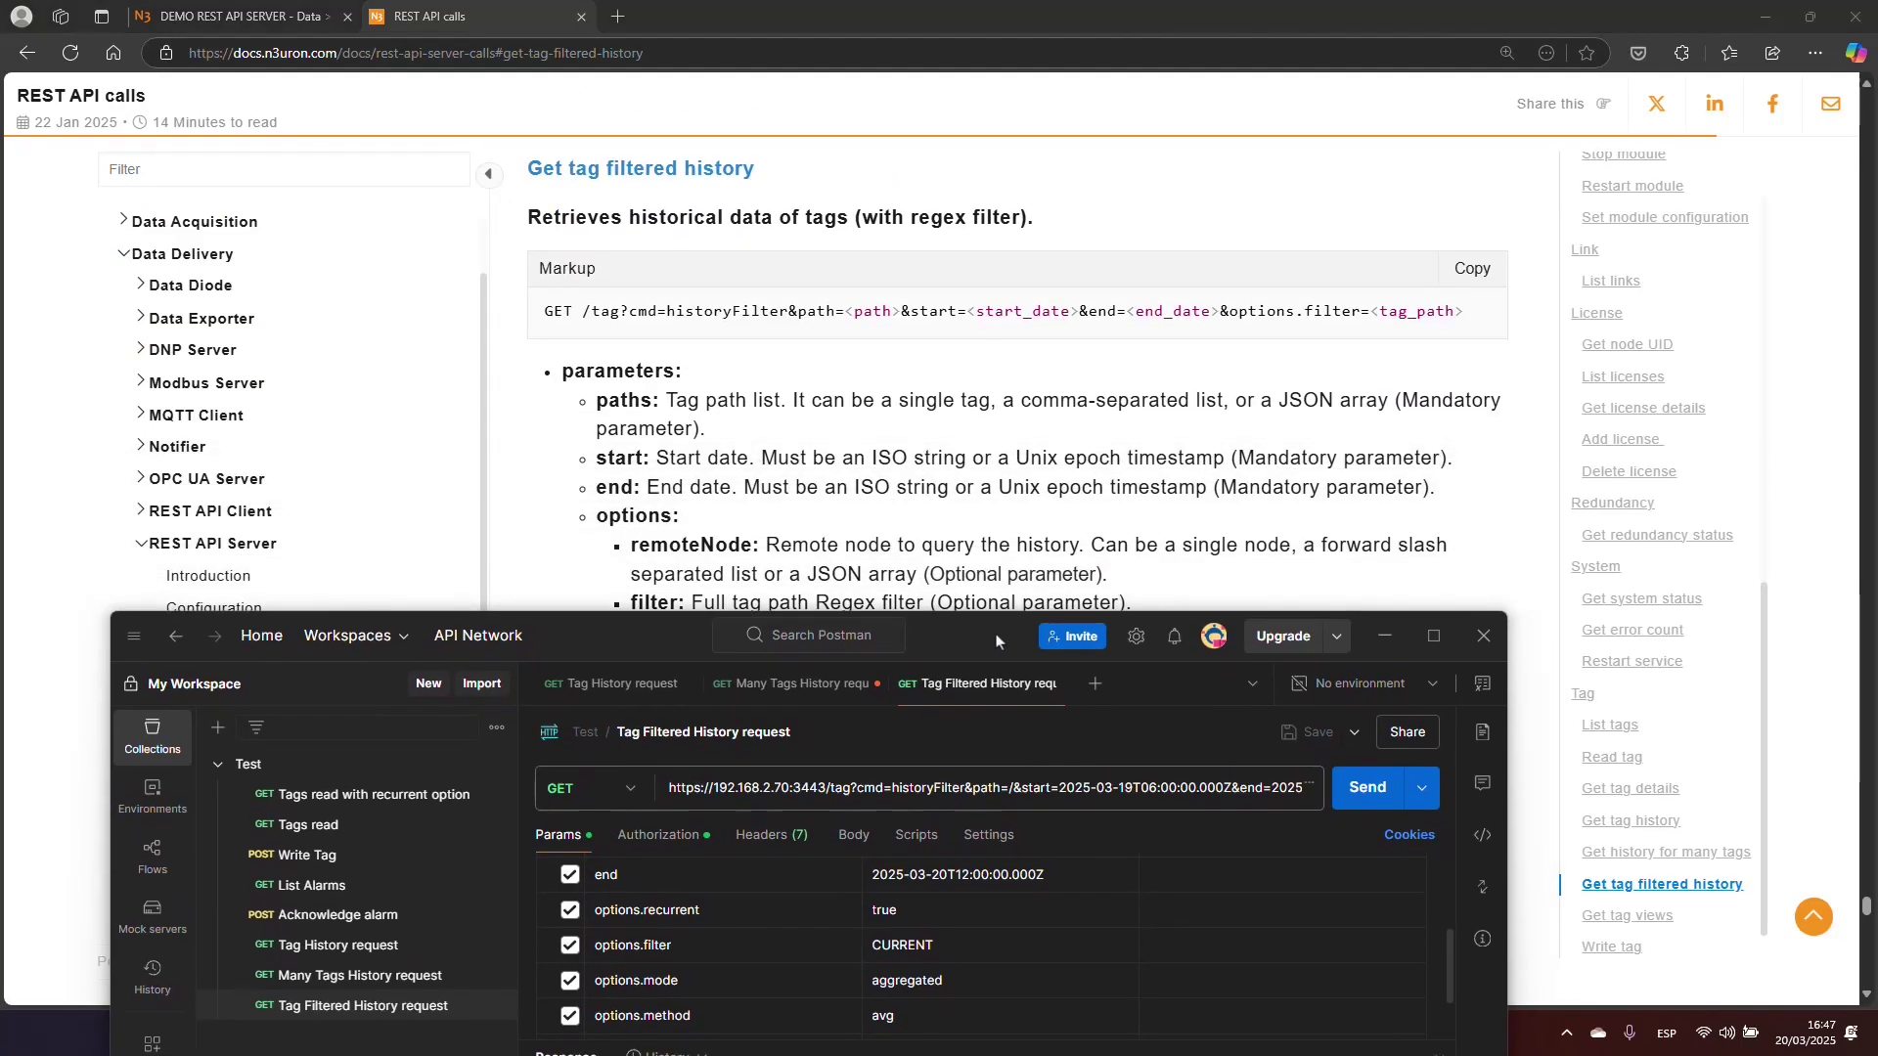
- Examine the Tag Filtered History request's query parameters, from the cmd and path values through the options, against the documented parameters
scroll(880, 939, "up", 3)
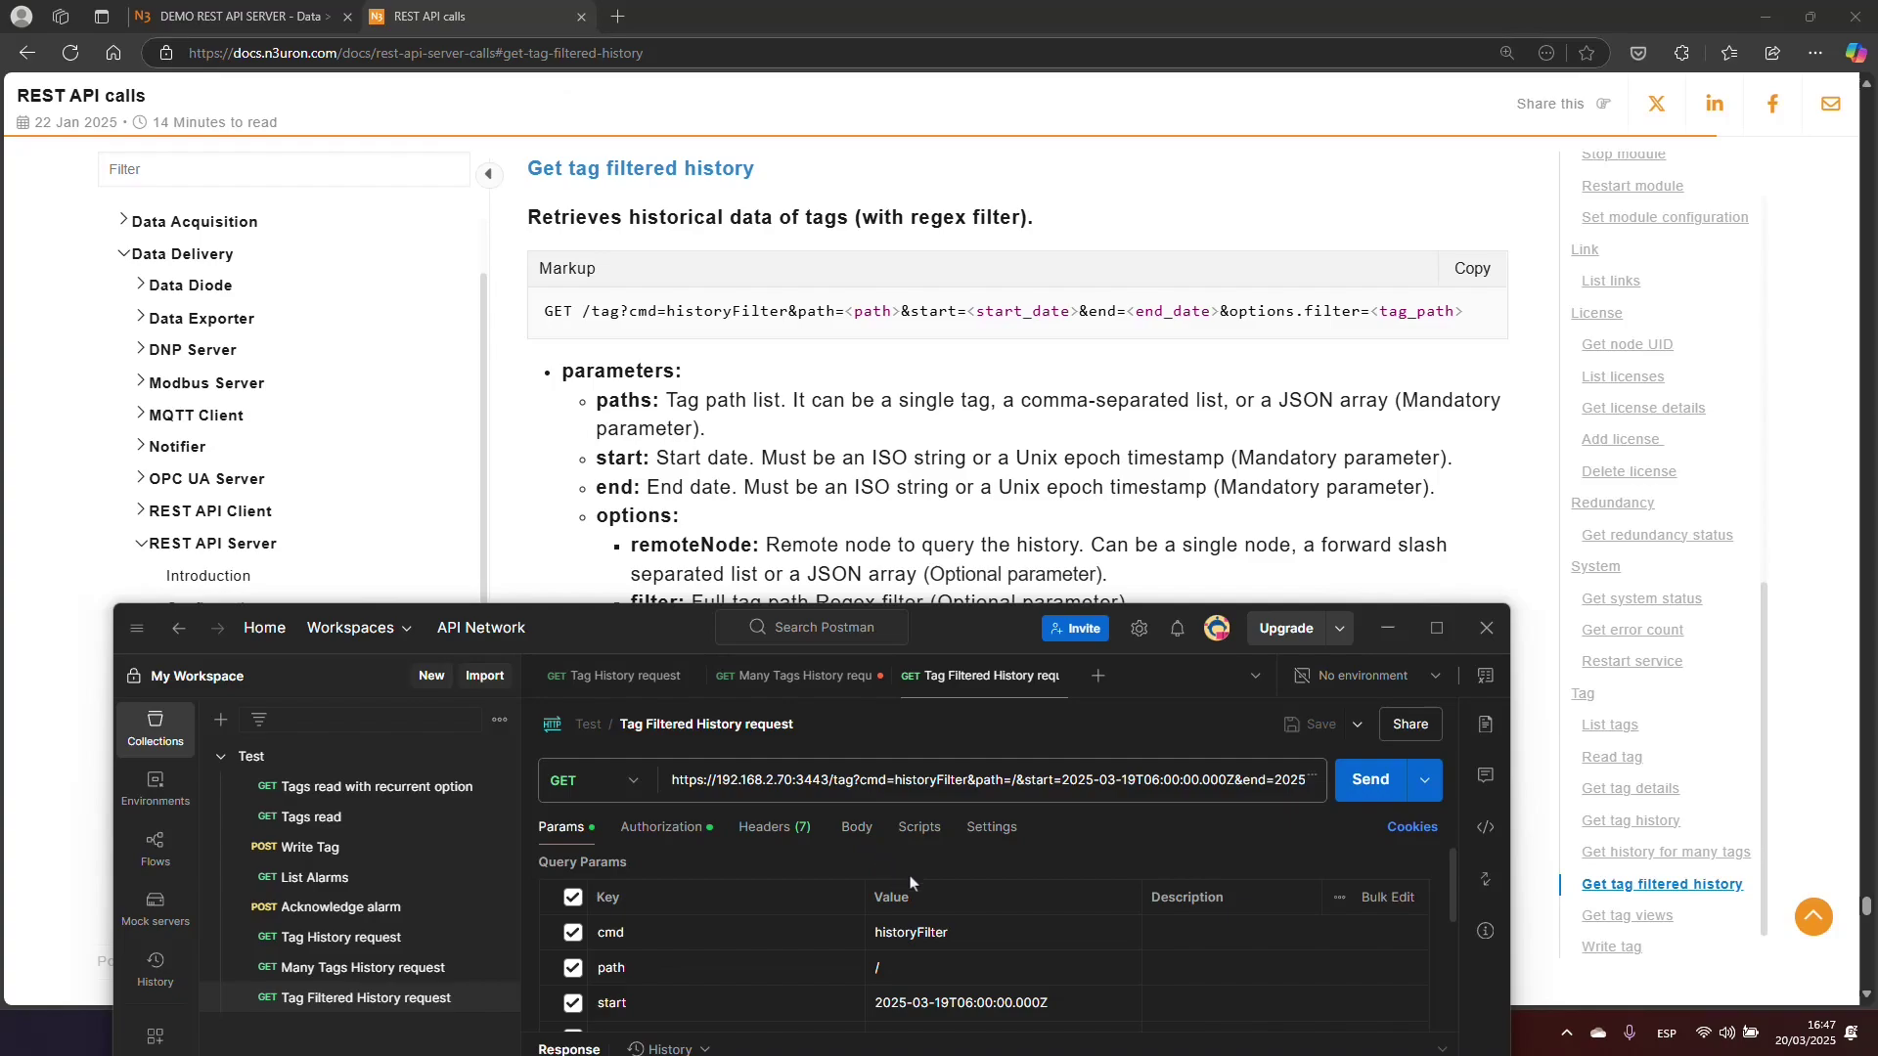
scroll(968, 944, "down", 1)
left_click_drag(966, 898, 866, 907)
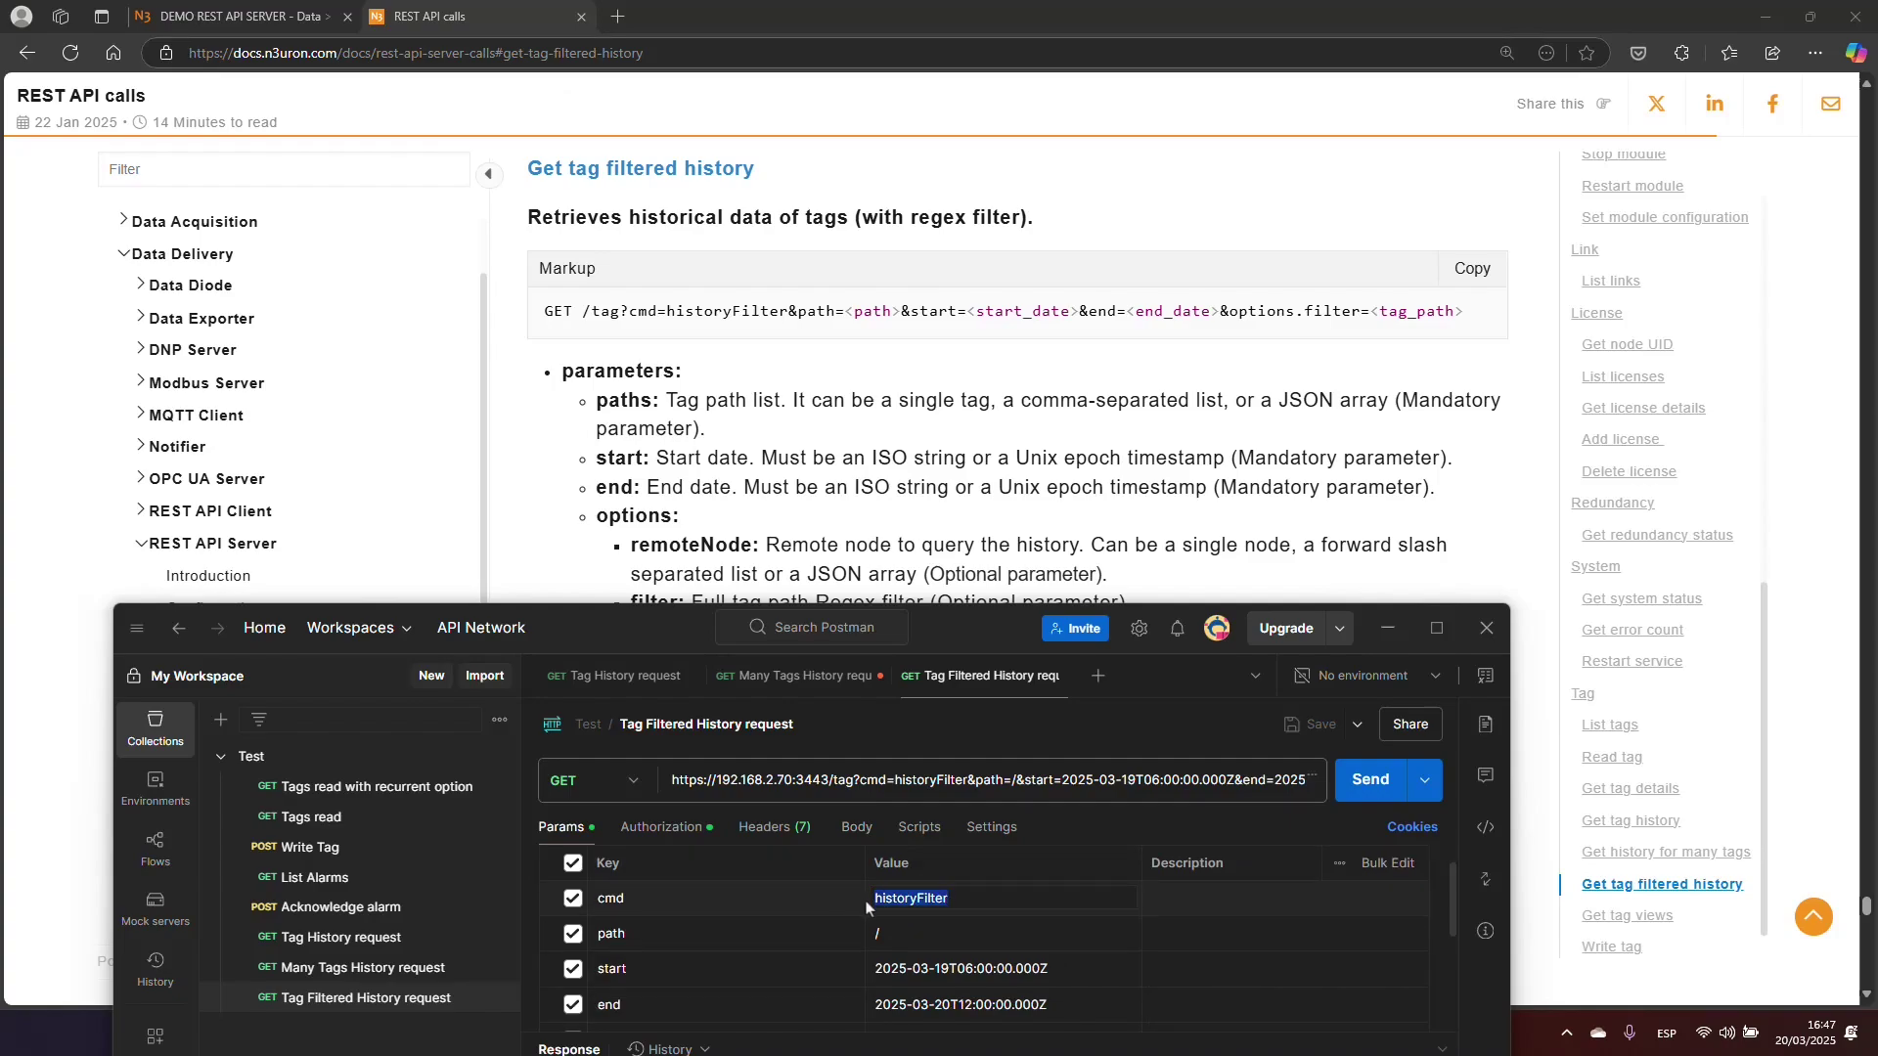
left_click(902, 935)
left_click_drag(1017, 627, 1024, 605)
scroll(1092, 430, "down", 3)
scroll(1408, 934, "down", 3)
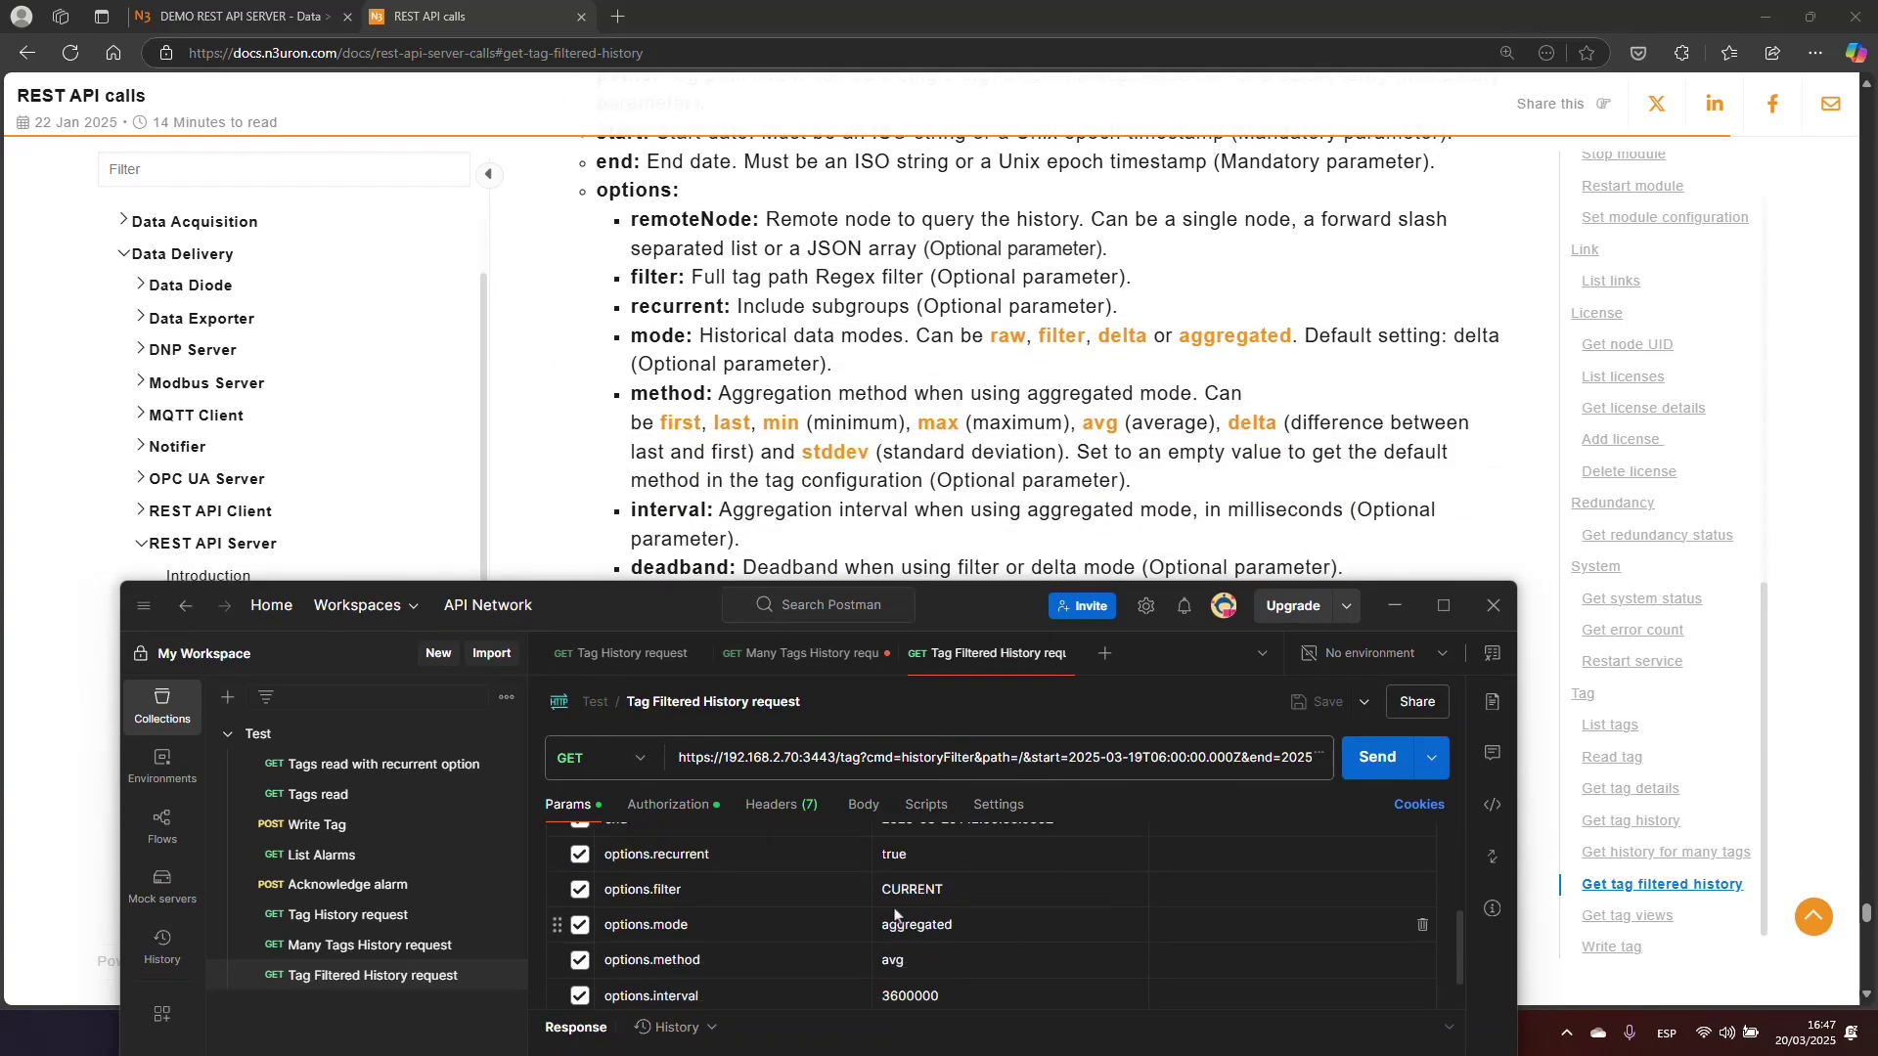
scroll(1408, 934, "up", 3)
left_click_drag(1460, 885, 1462, 949)
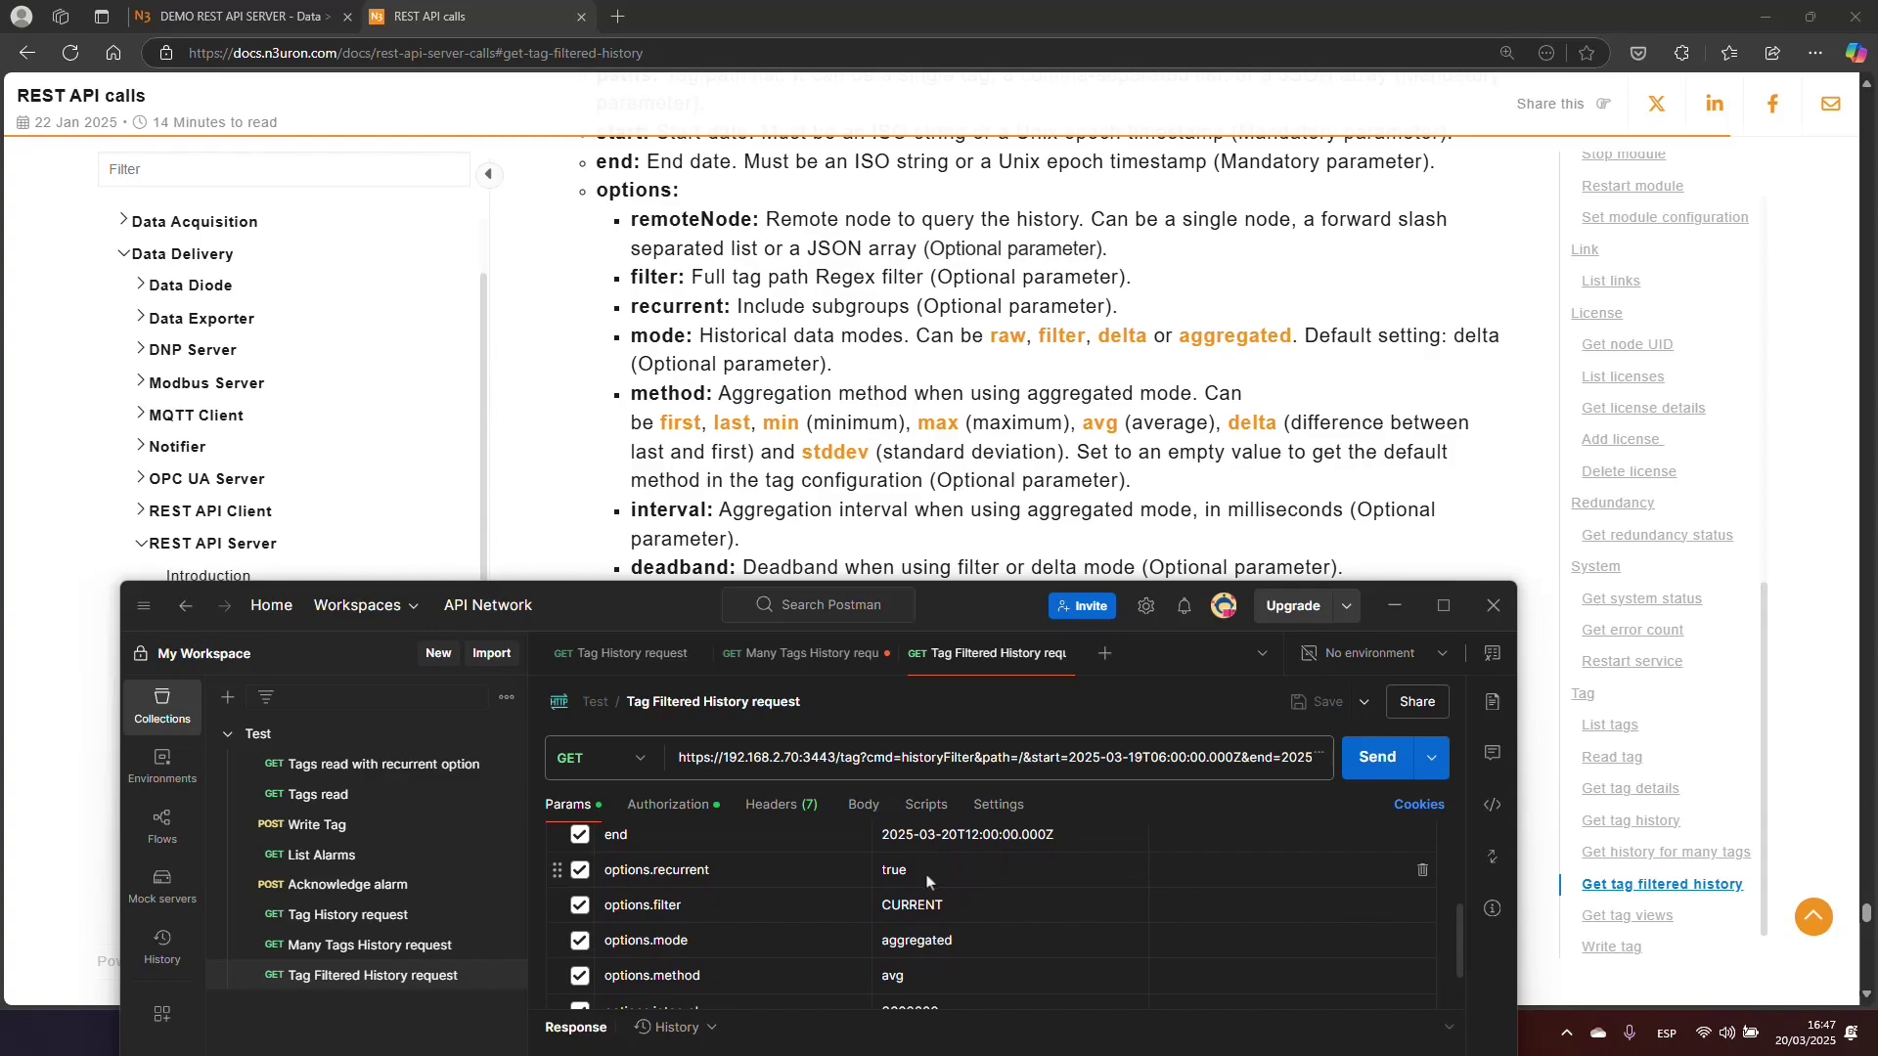
- Compare the documented recurrent and filter options with the request's options.recurrent and options.filter values
left_click_drag(736, 311, 1137, 311)
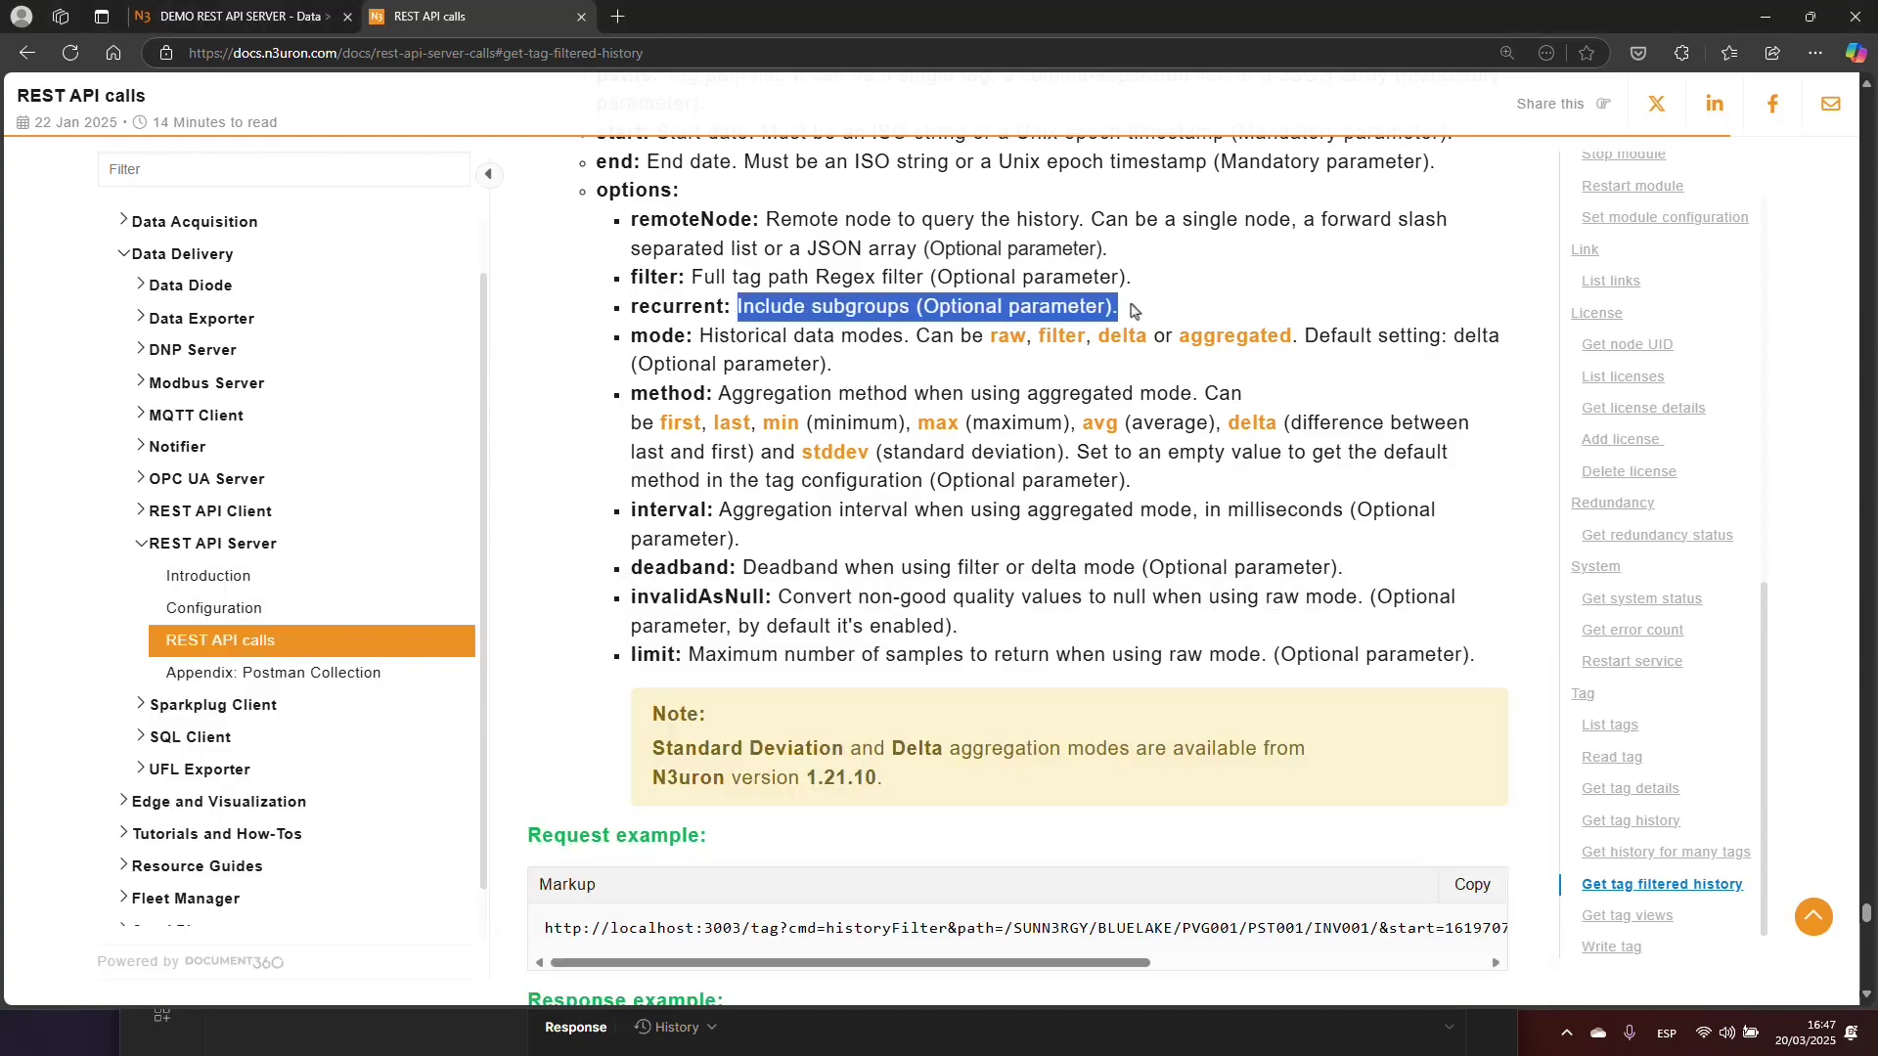
left_click(549, 1045)
scroll(954, 978, "down", 2)
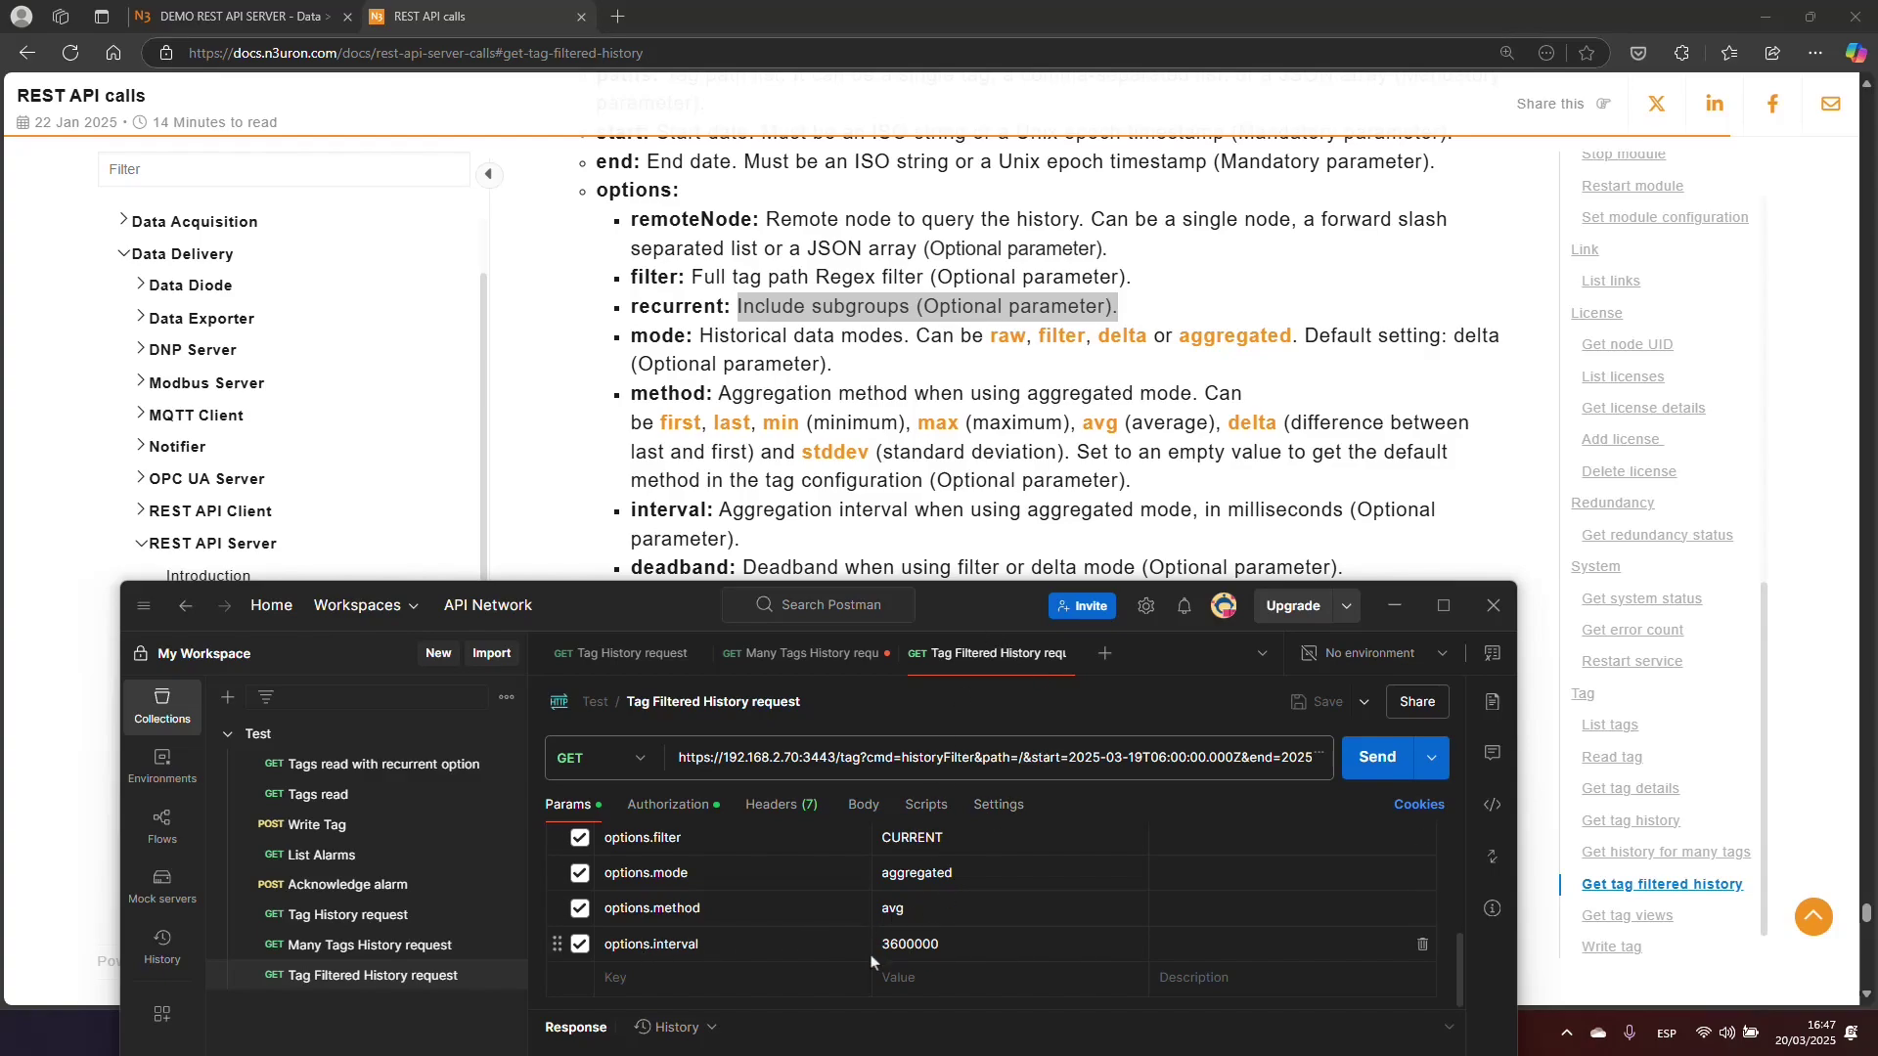
scroll(870, 962, "up", 3)
scroll(1457, 944, "down", 1)
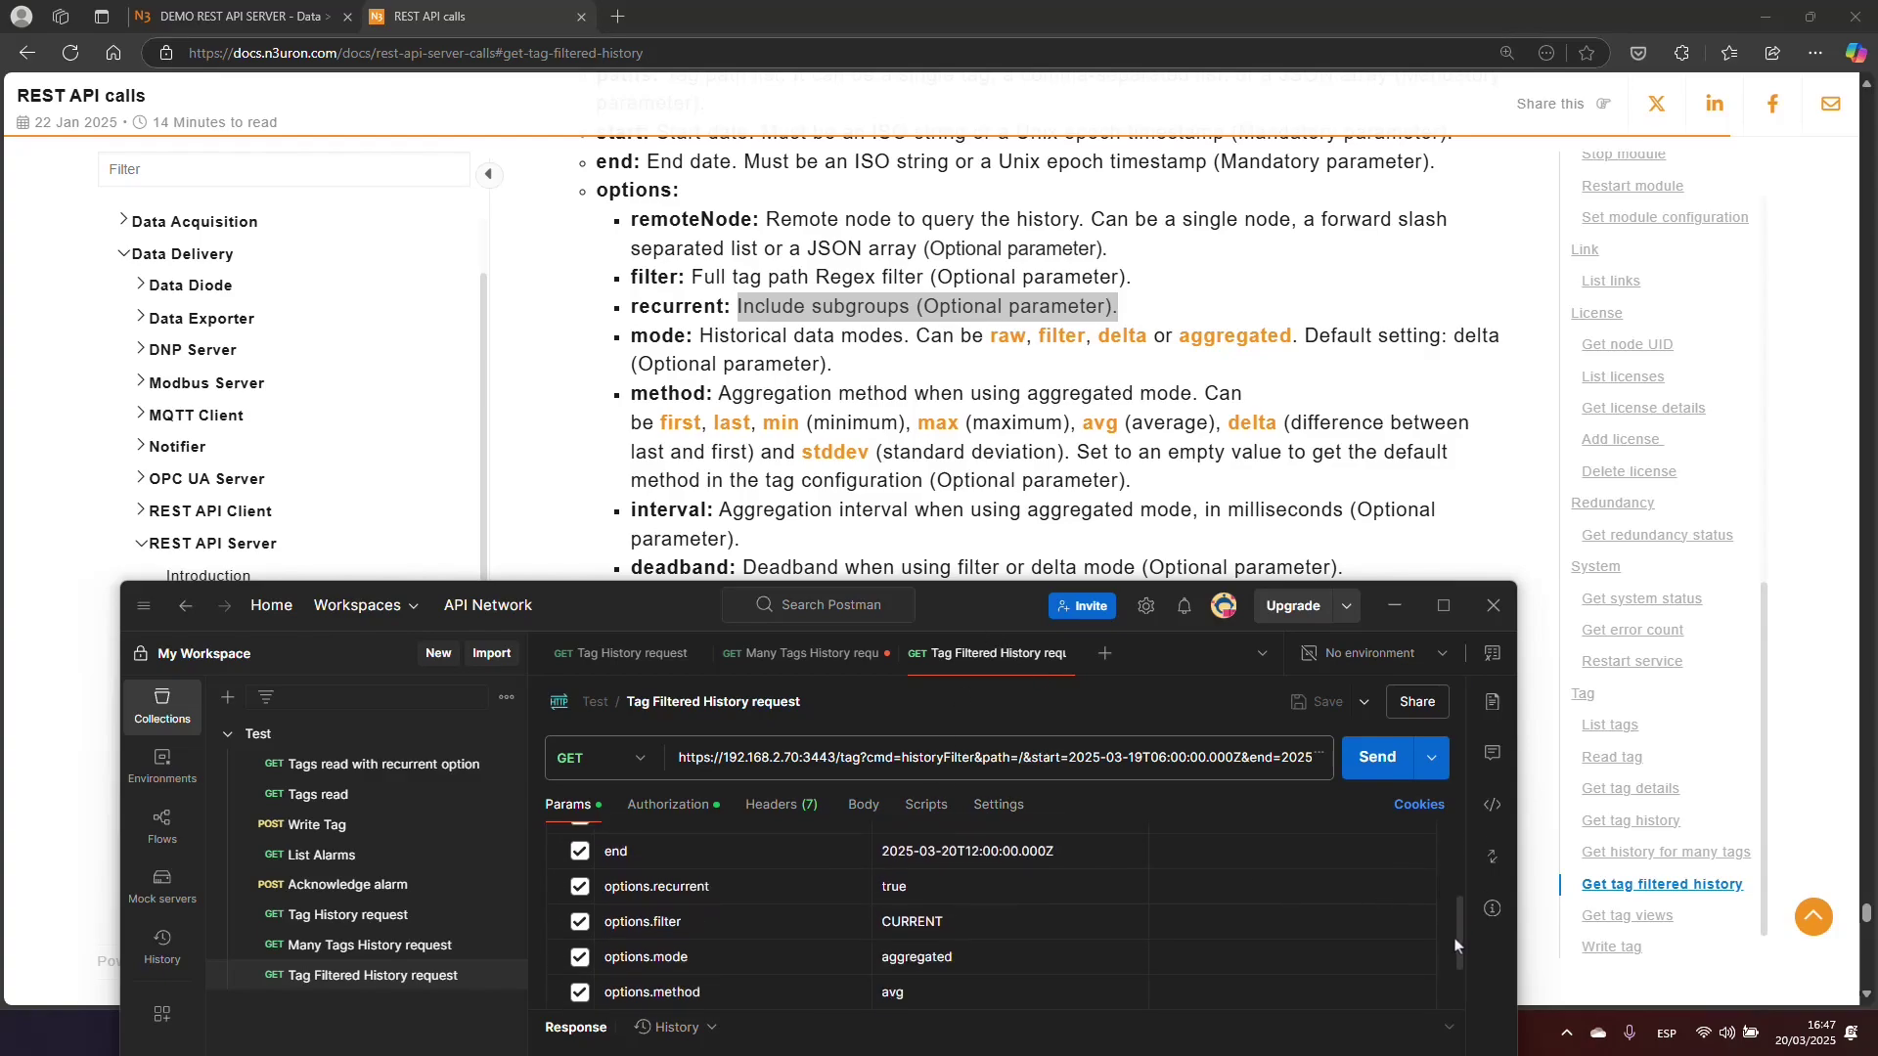
double_click(910, 921)
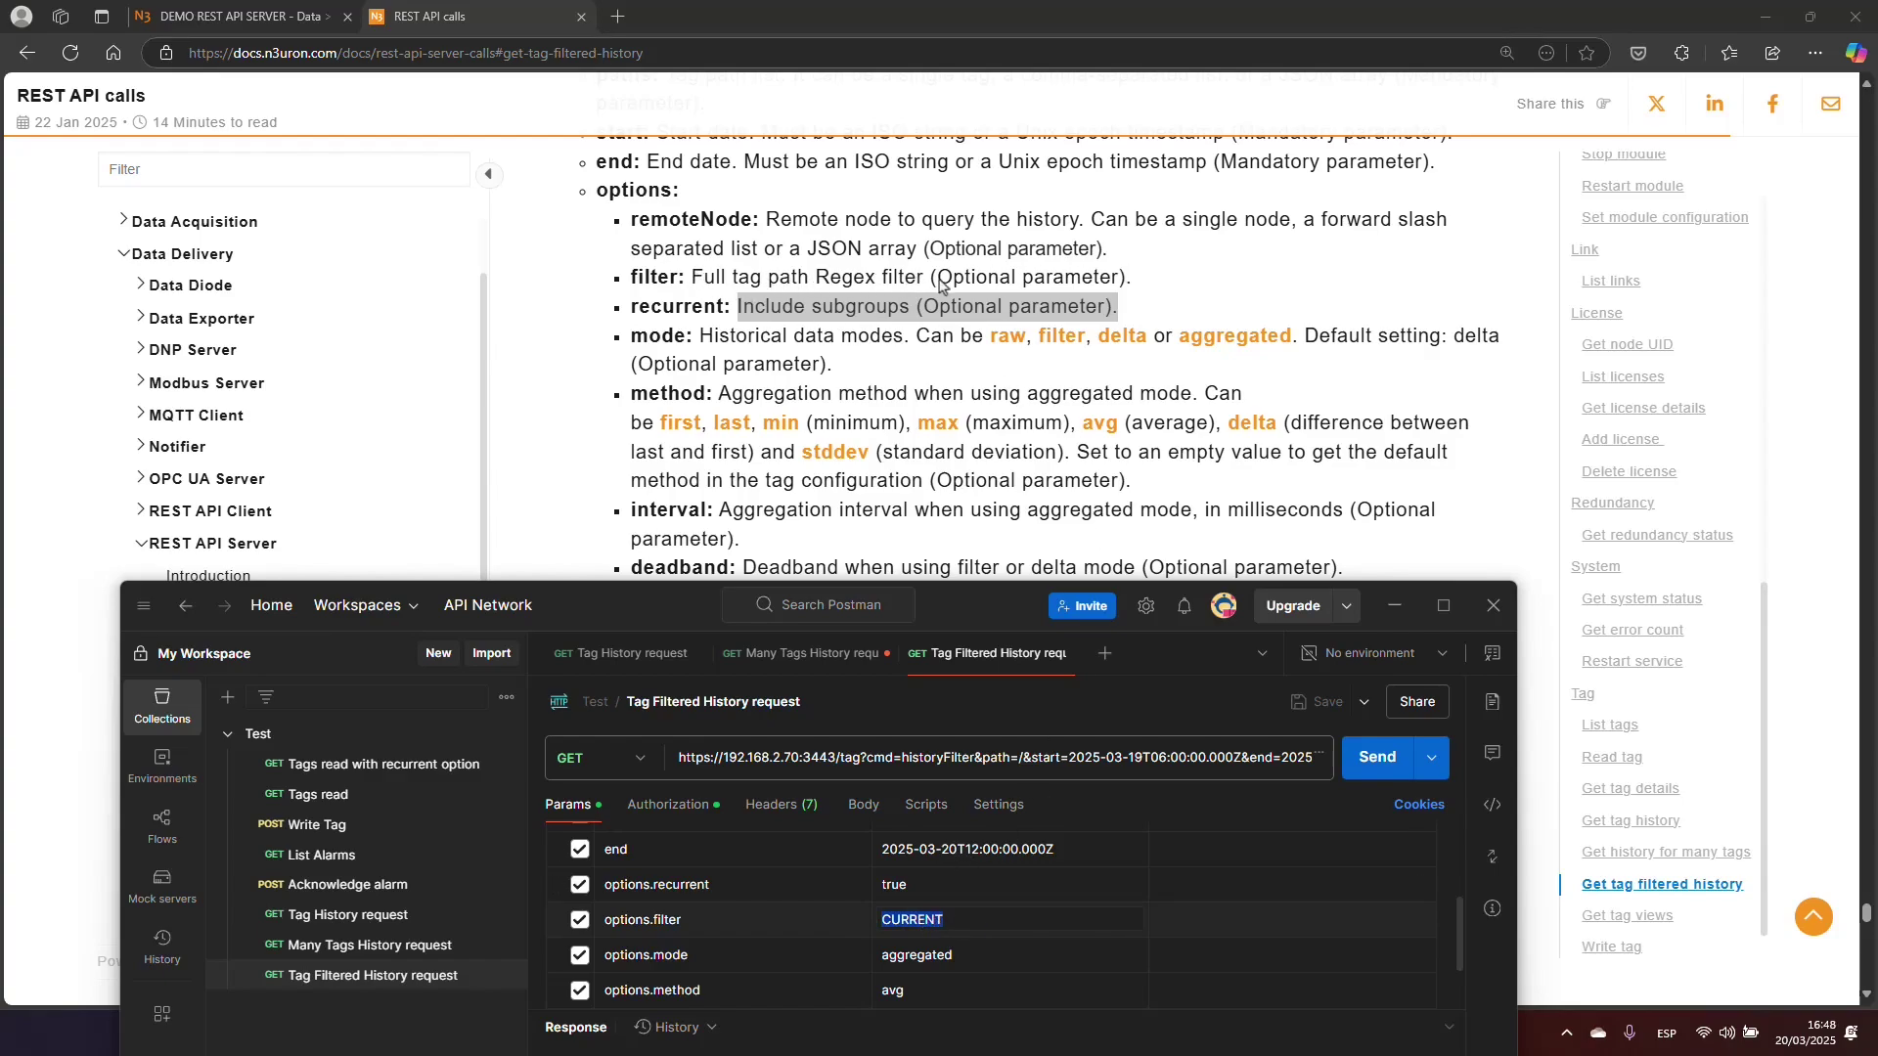
- Review the documentation's request and response examples for filtered tag history, including the options.filter part of the example URL
scroll(938, 284, "up", 5)
scroll(1380, 390, "down", 10)
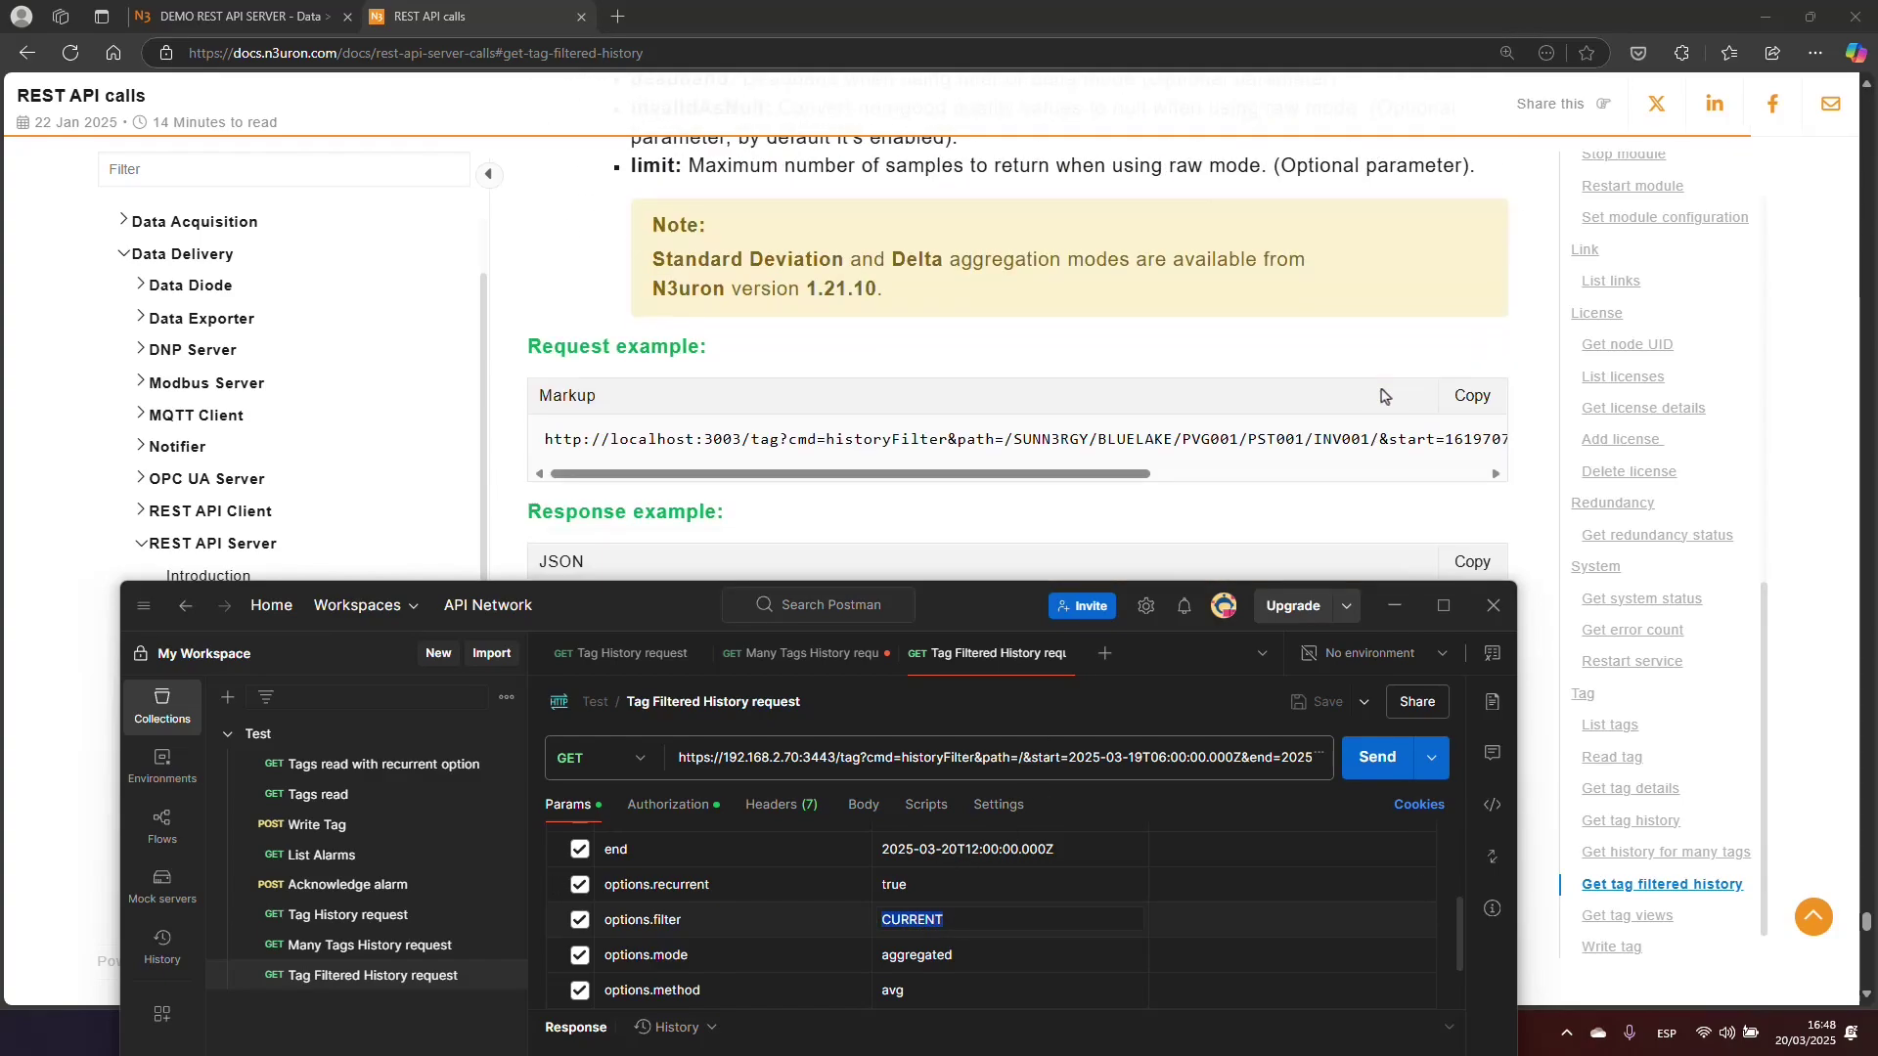
left_click_drag(1075, 473, 1457, 457)
scroll(1000, 735, "down", 2)
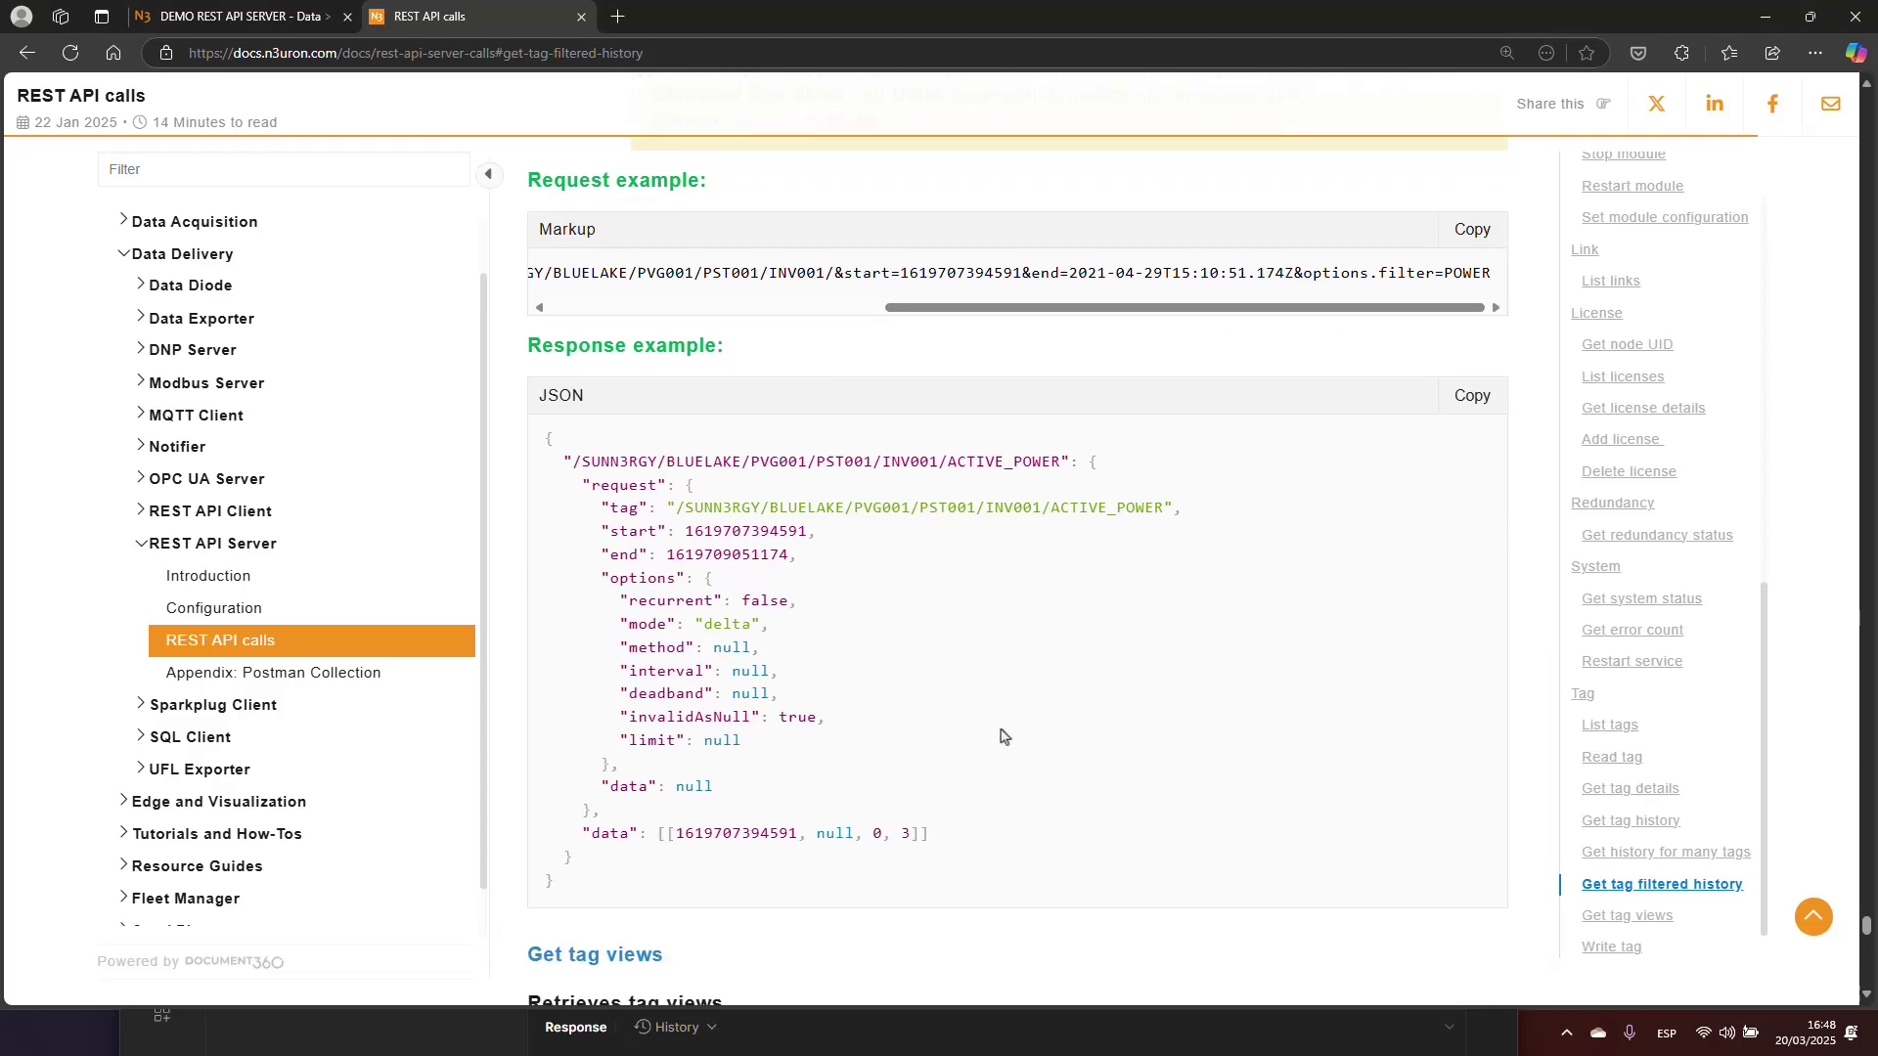
key("alt+Tab")
double_click(1426, 598)
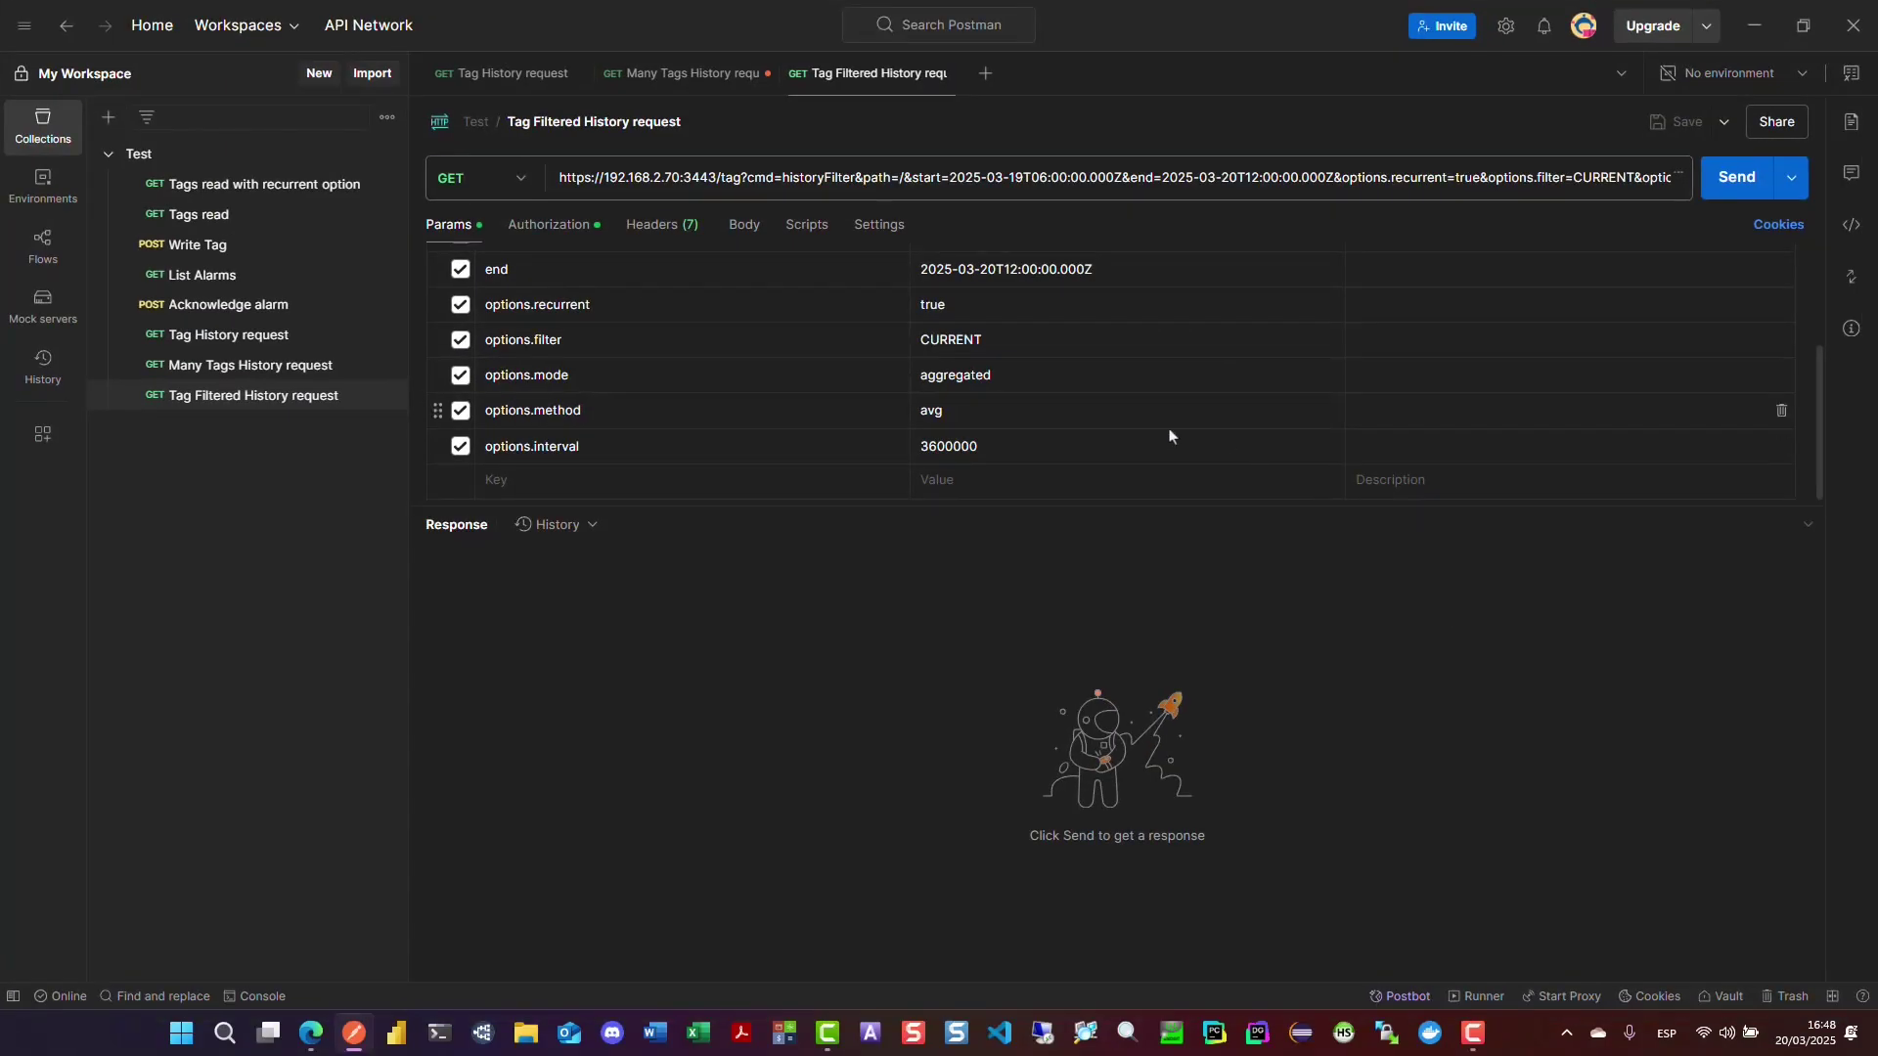
key("alt+Tab")
scroll(1001, 735, "down", 2)
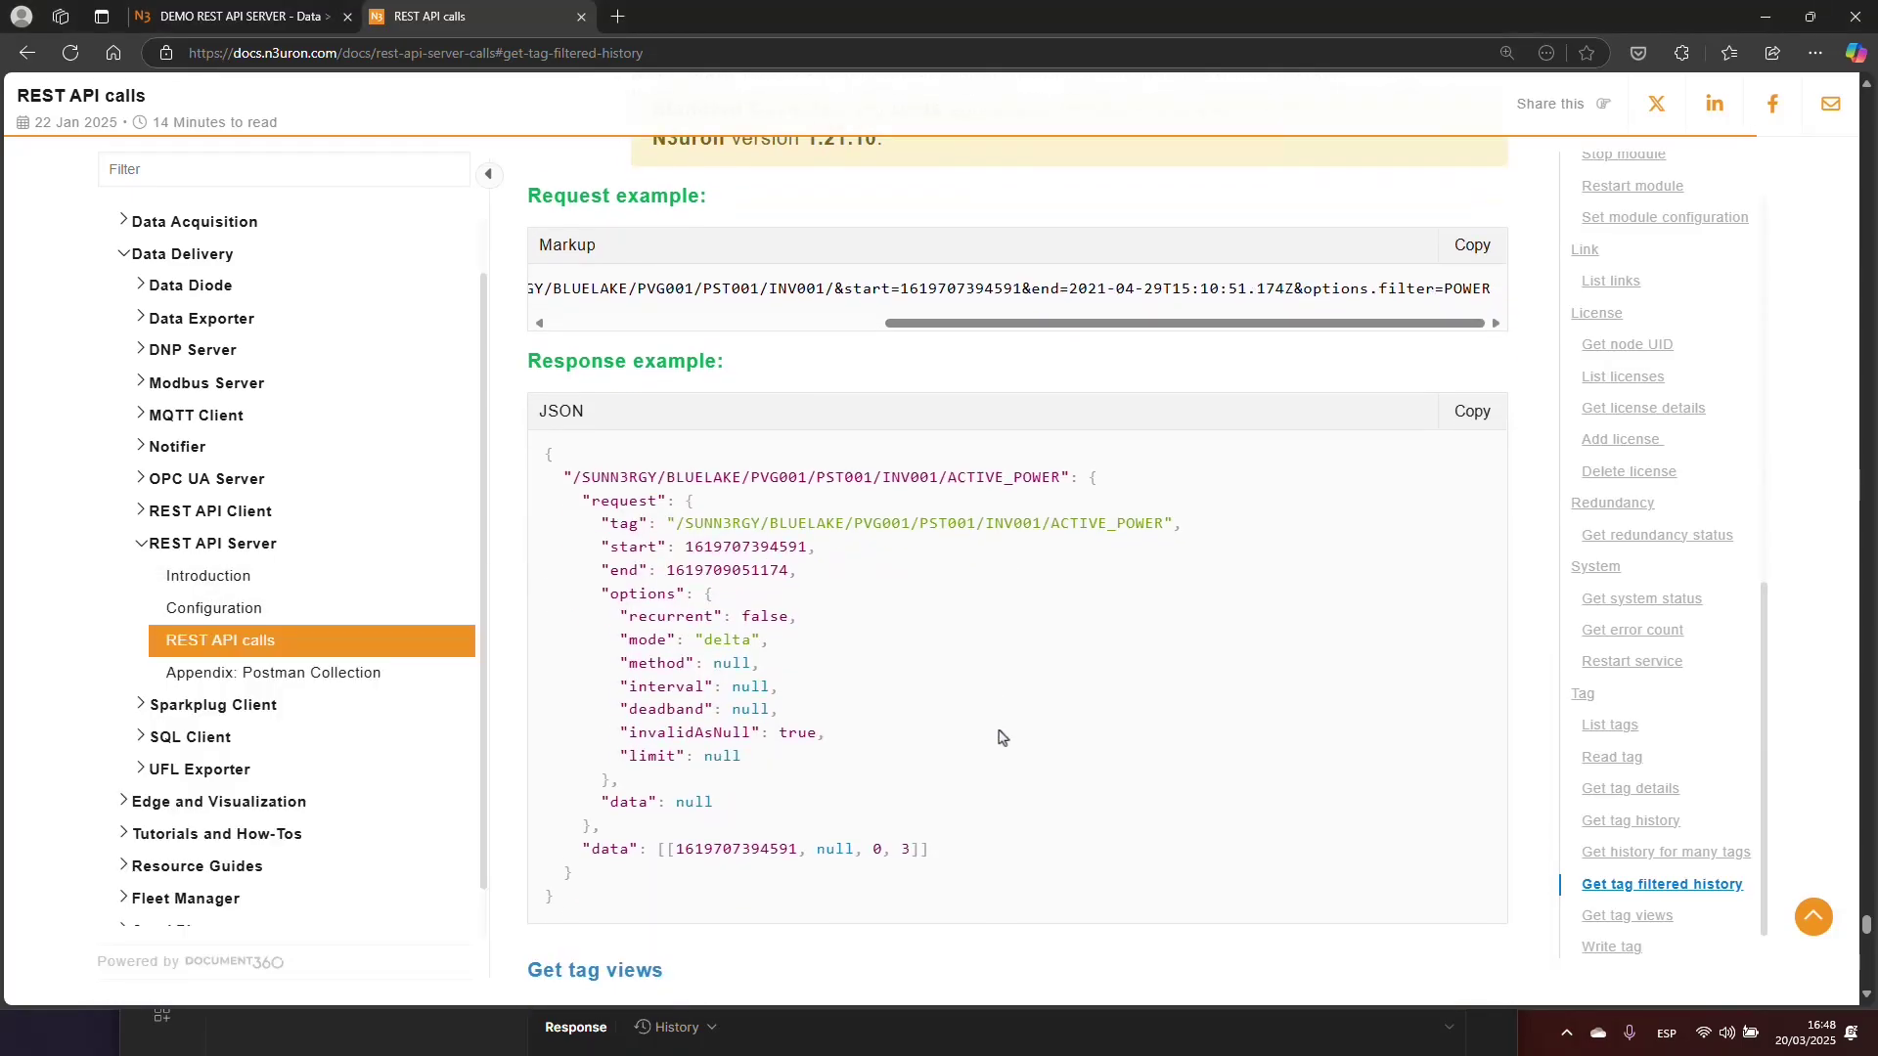
scroll(1000, 735, "down", 2)
- Return to a maximized Postman window and send the Tag Filtered History request
key("alt+Tab")
key("super+Up")
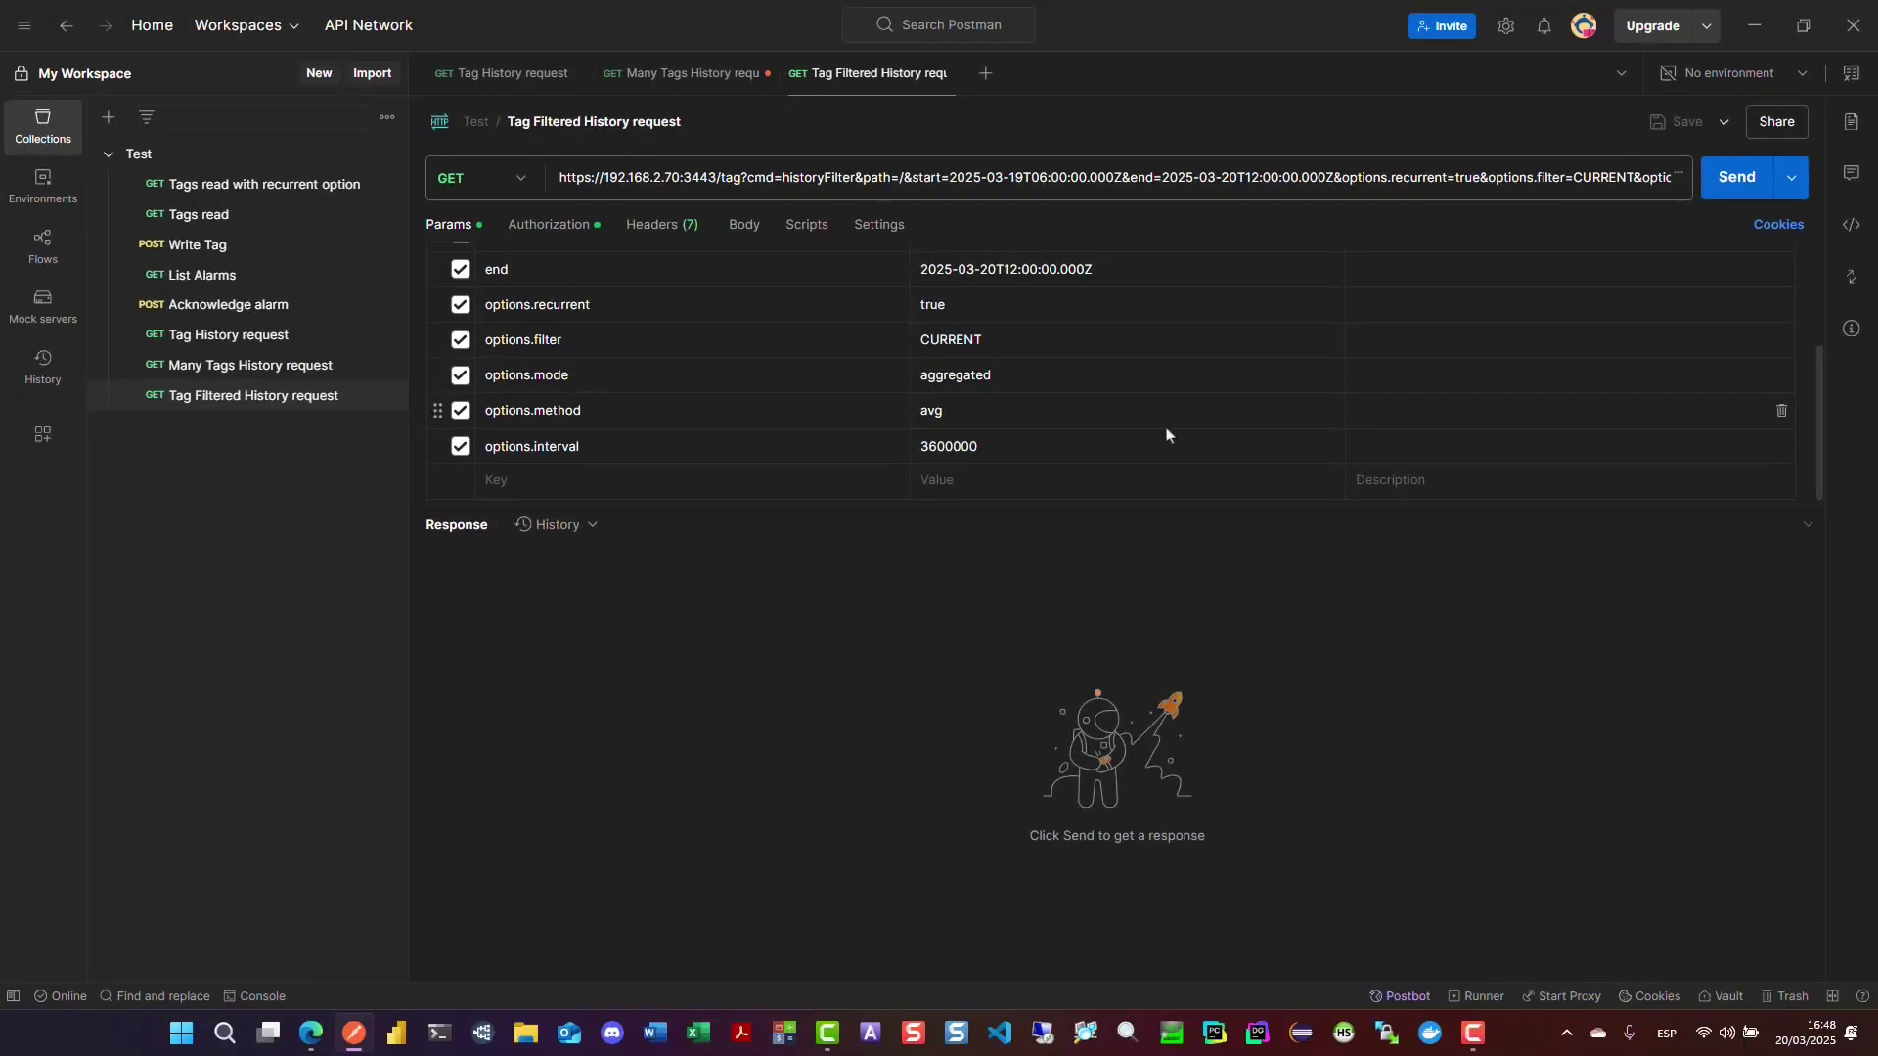
left_click_drag(935, 508, 935, 487)
left_click(1741, 179)
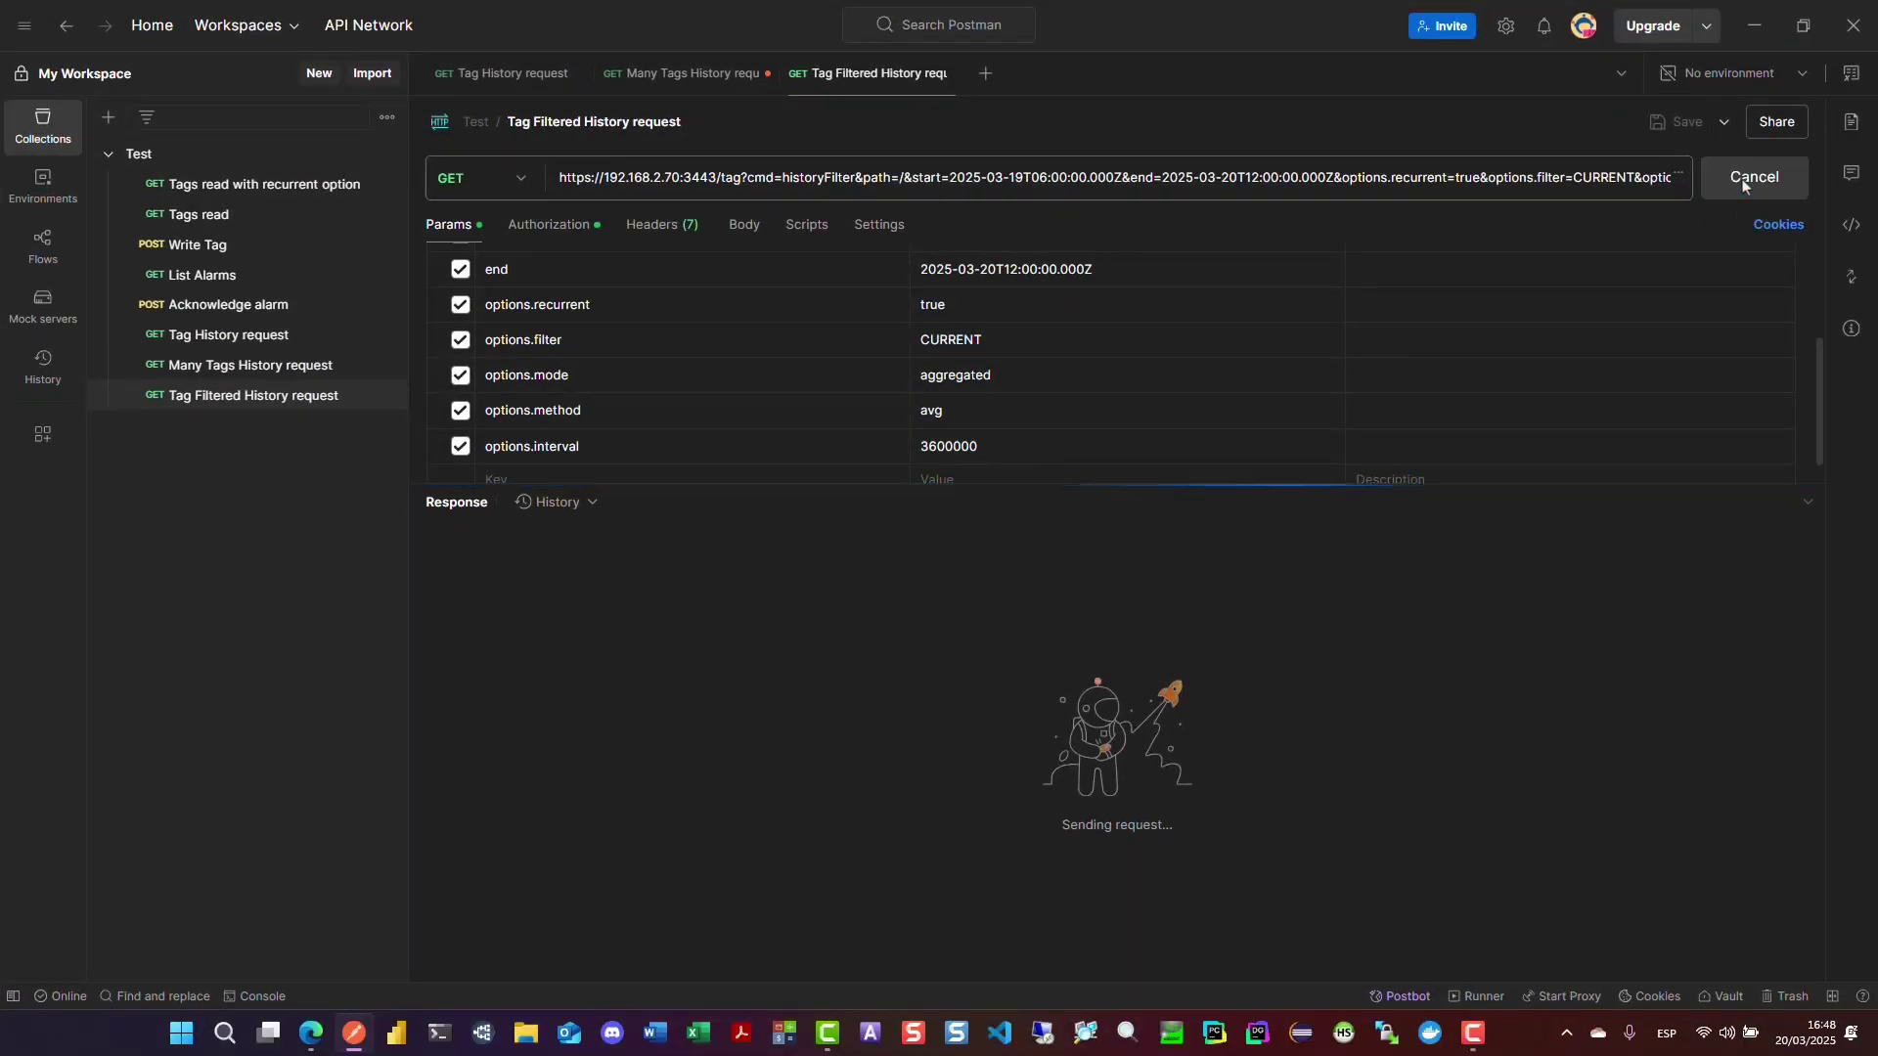
- Enlarge the response area, collapse the tag entries preceding PST_01/INV001/CURRENT, and reopen PST_01/TRAF_SEC_CURRENT to highlight its error line
left_click_drag(1125, 486, 1137, 247)
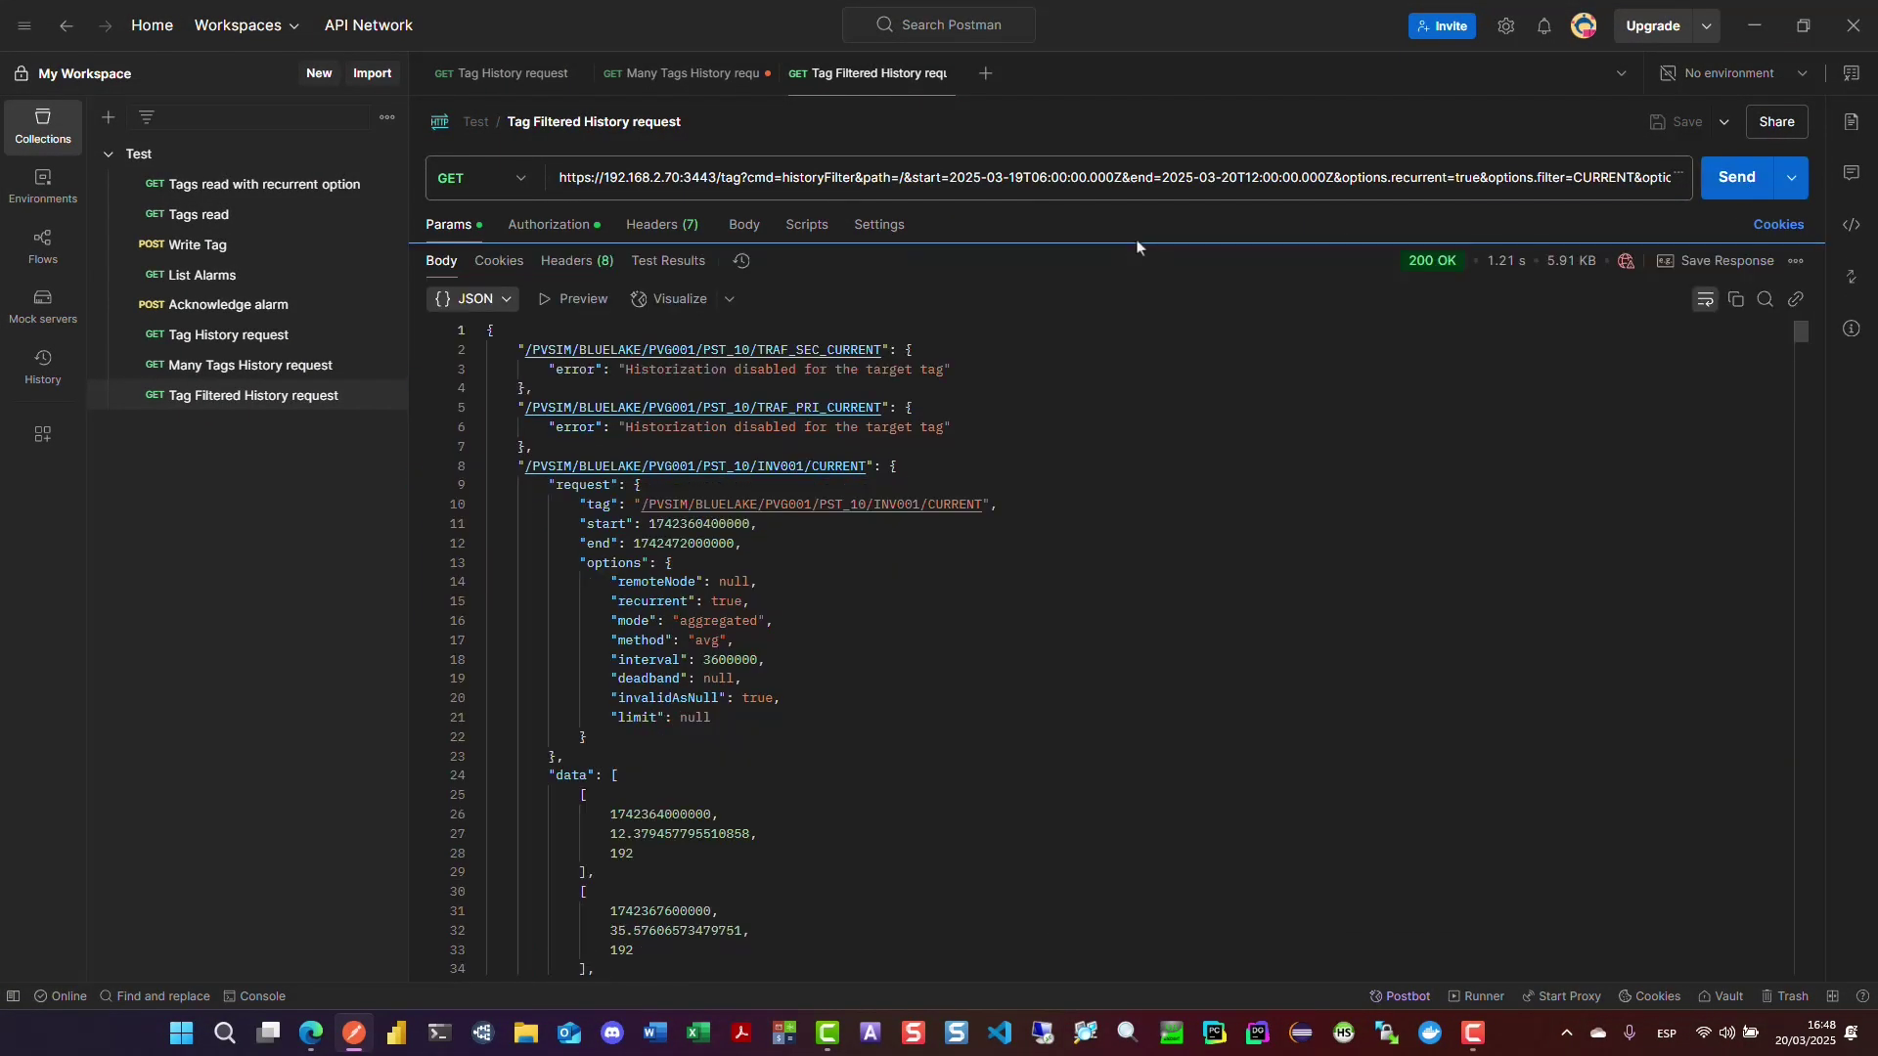
left_click(478, 350)
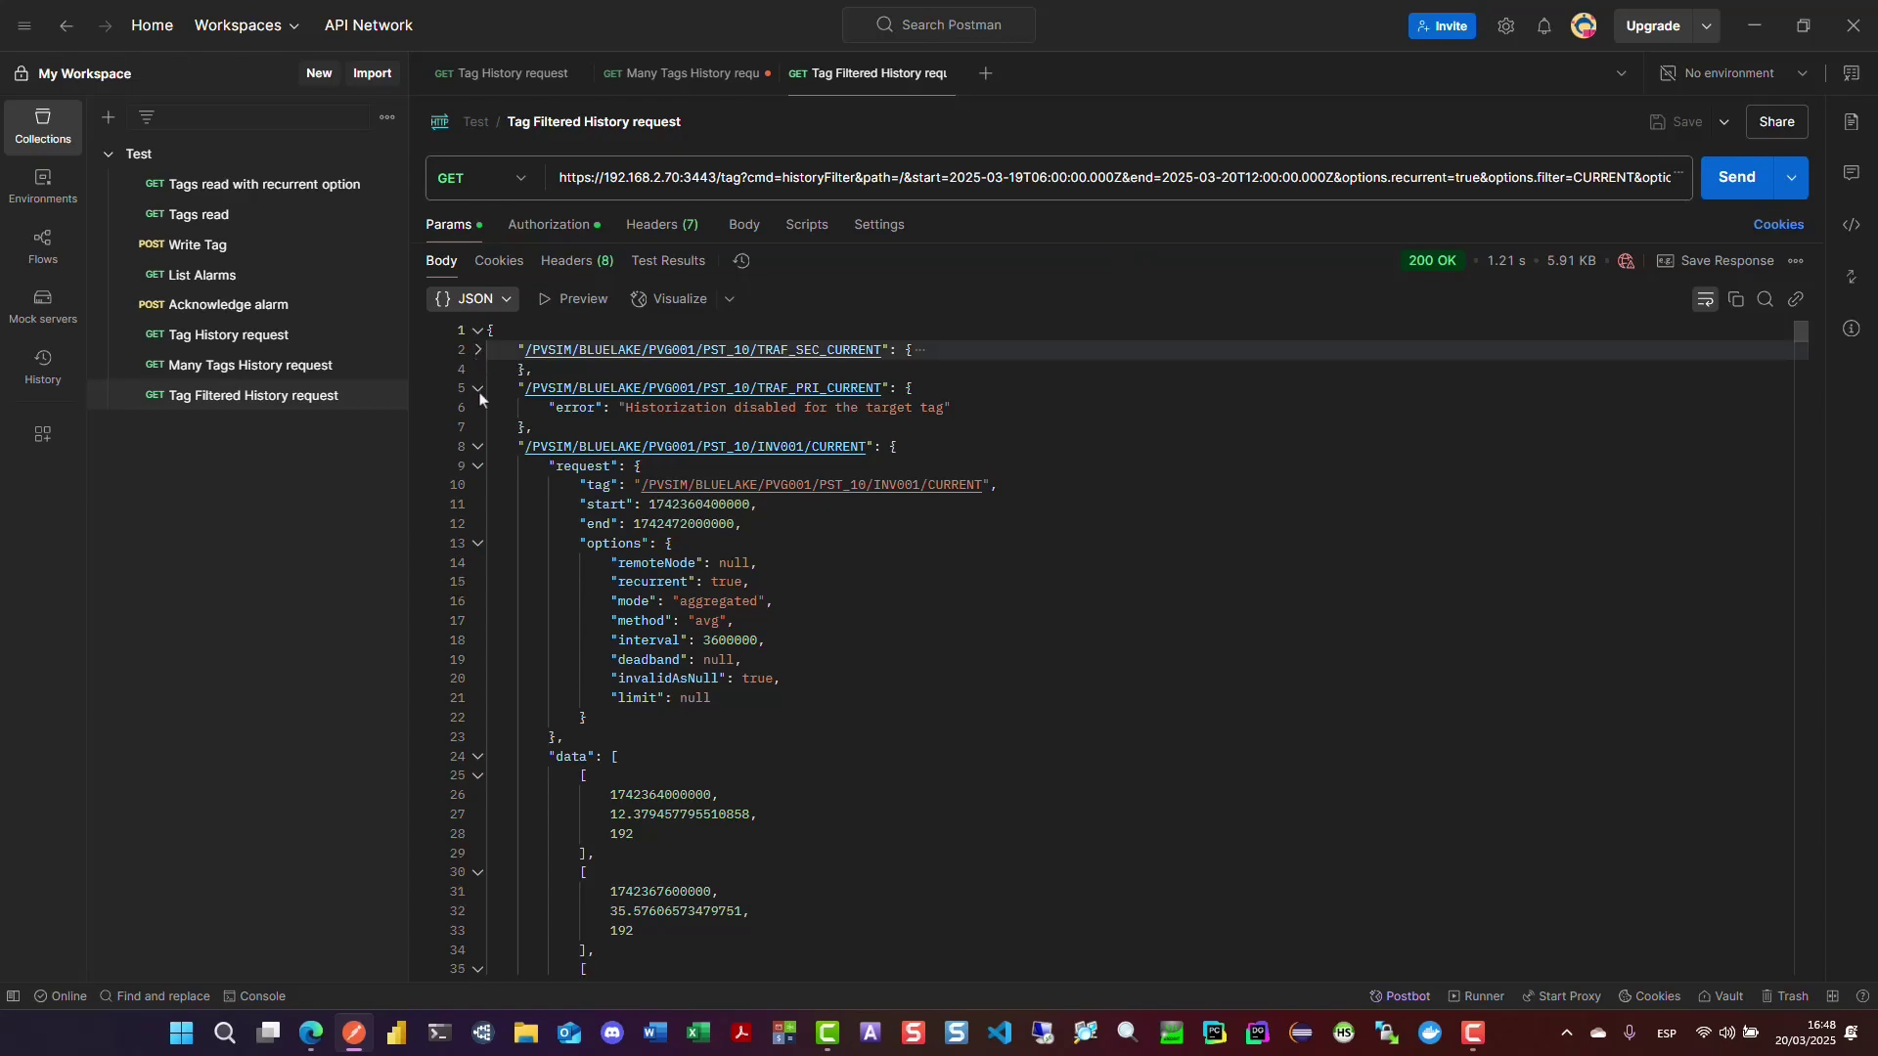
left_click(478, 388)
left_click(477, 427)
left_click(479, 468)
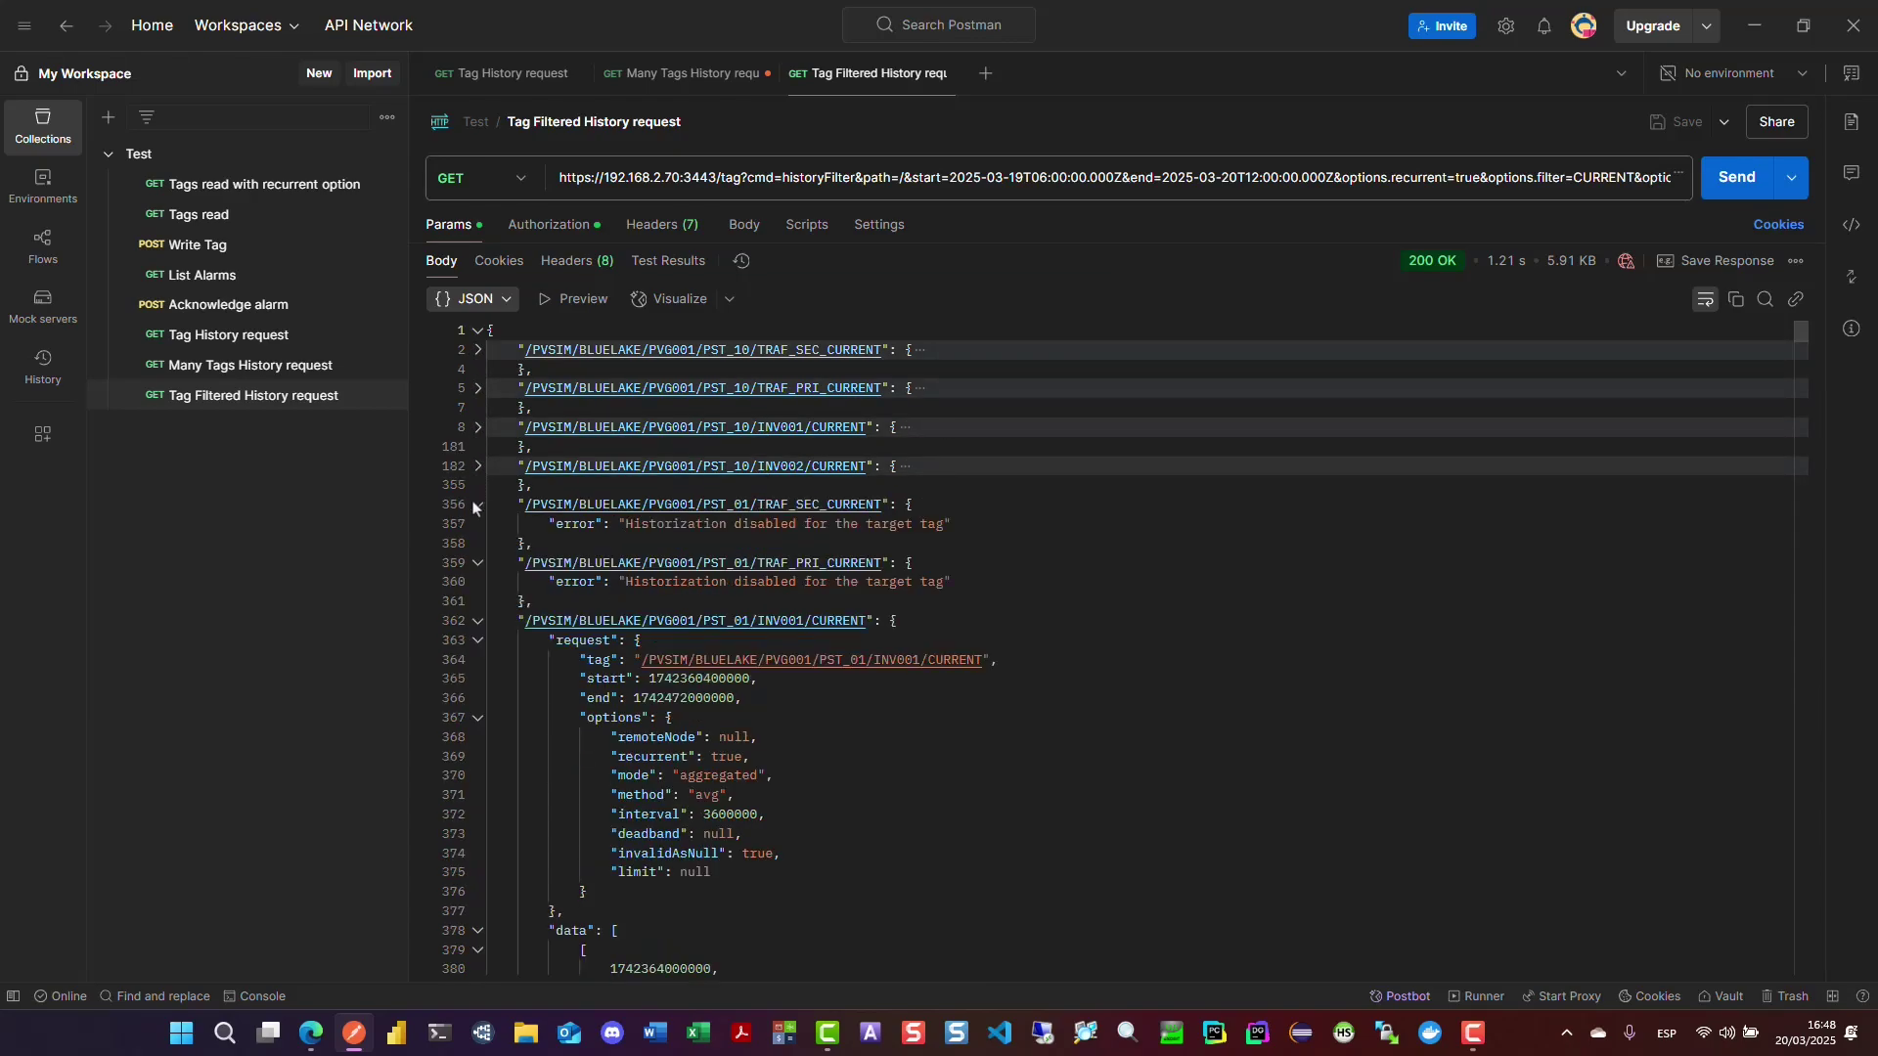
left_click(478, 506)
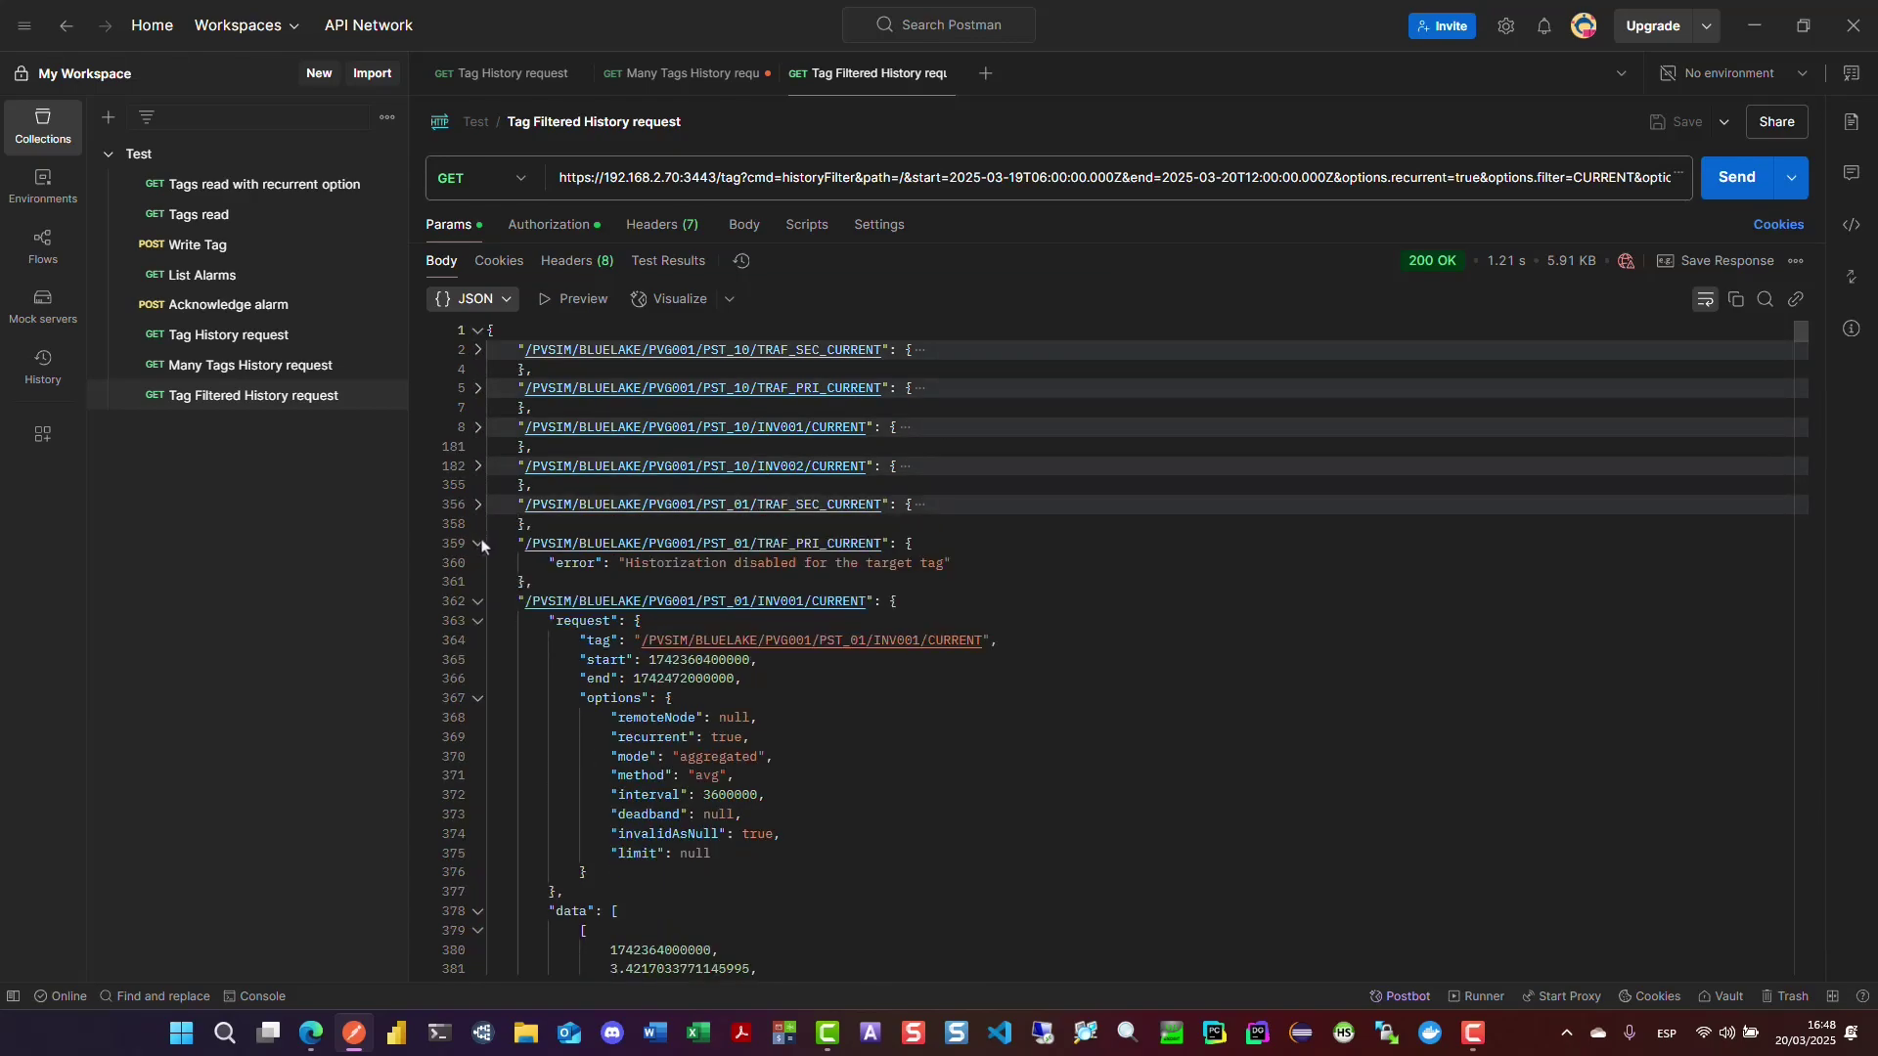
left_click(479, 543)
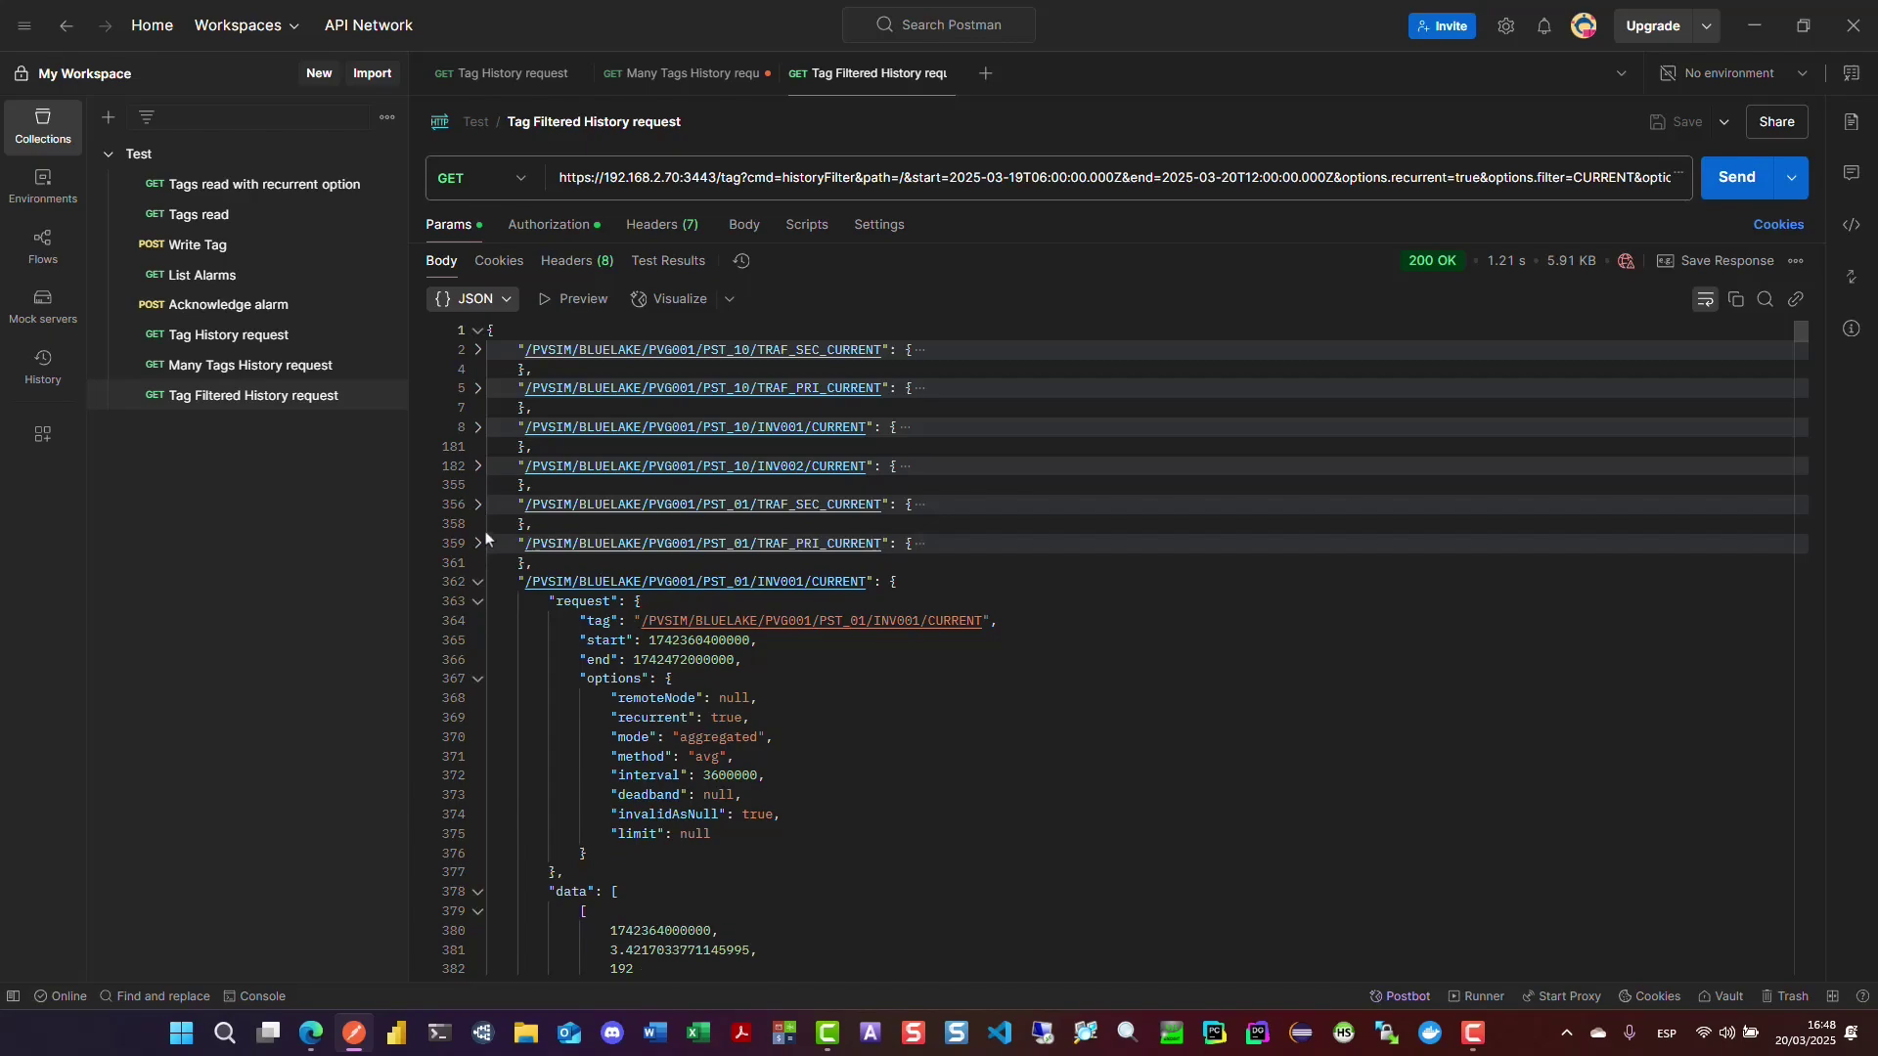
left_click(479, 506)
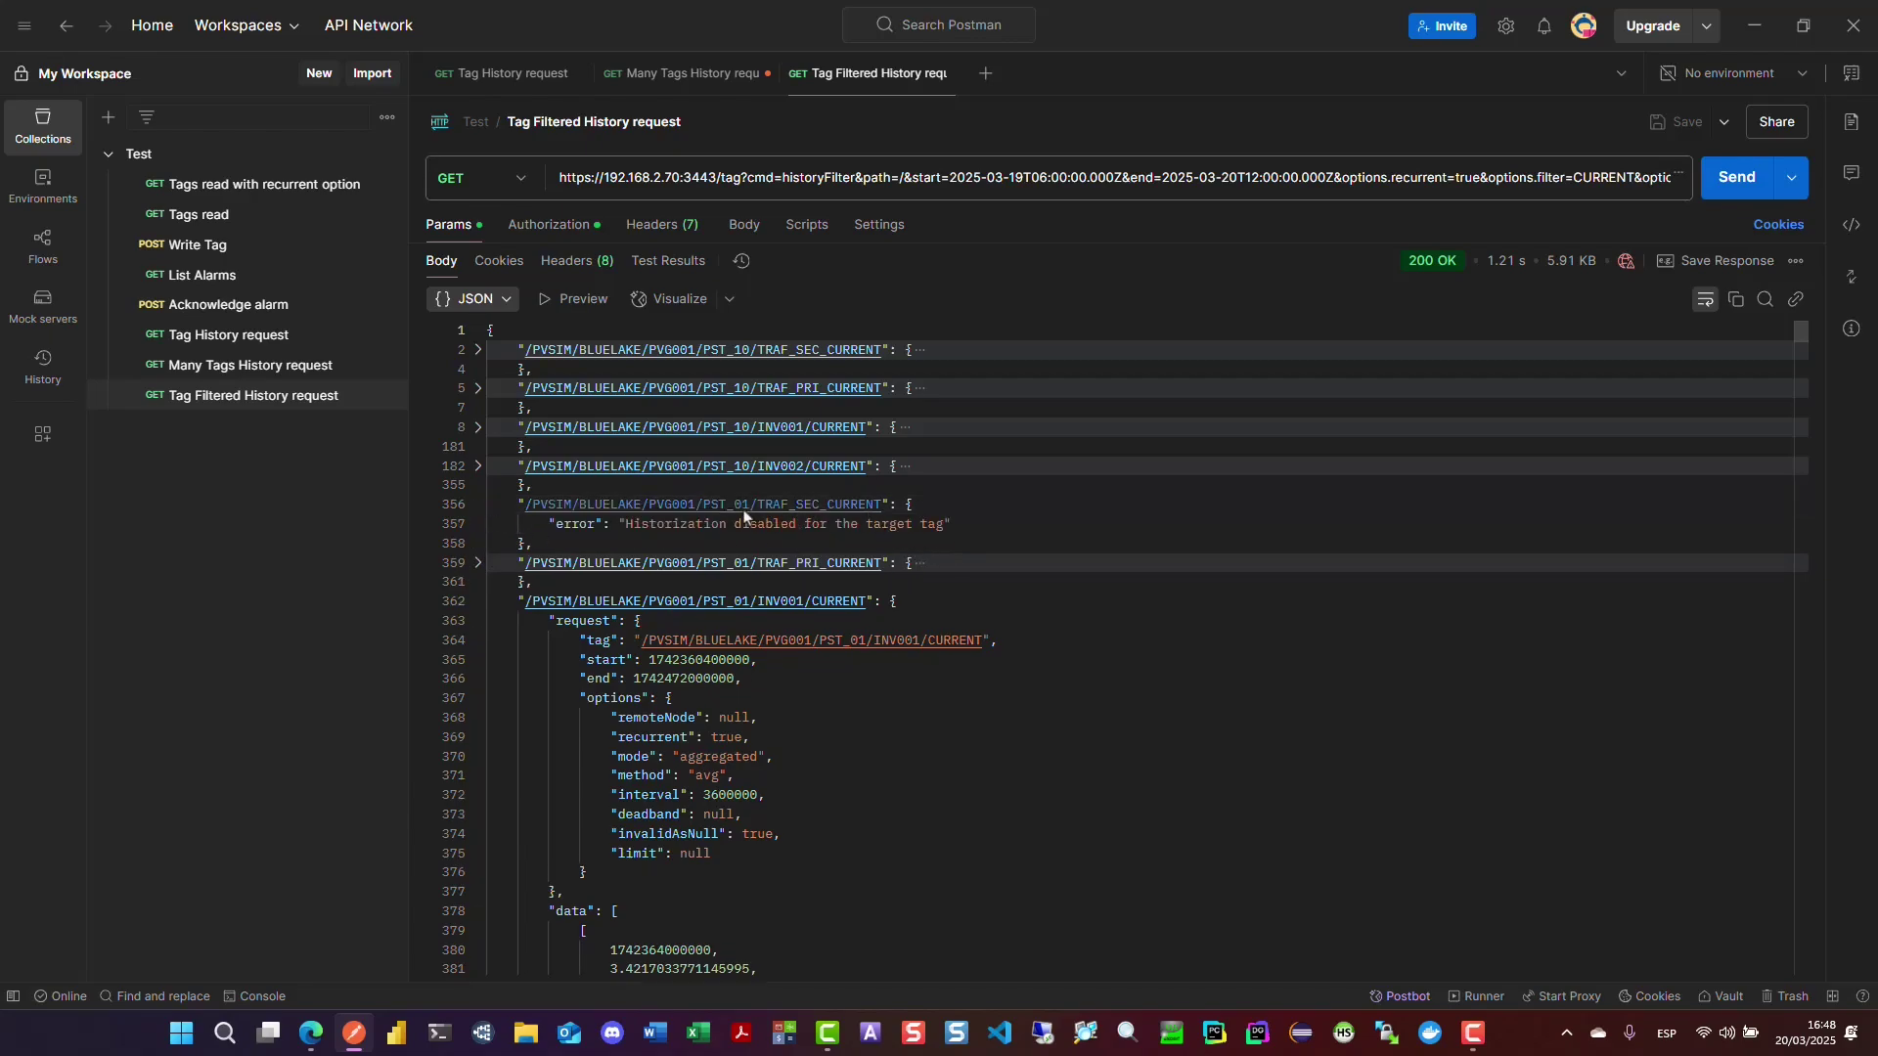
left_click_drag(551, 525, 951, 529)
- Switch to the N3uron WebUI in the browser and open this node's Tags configuration
mouse_move(311, 1033)
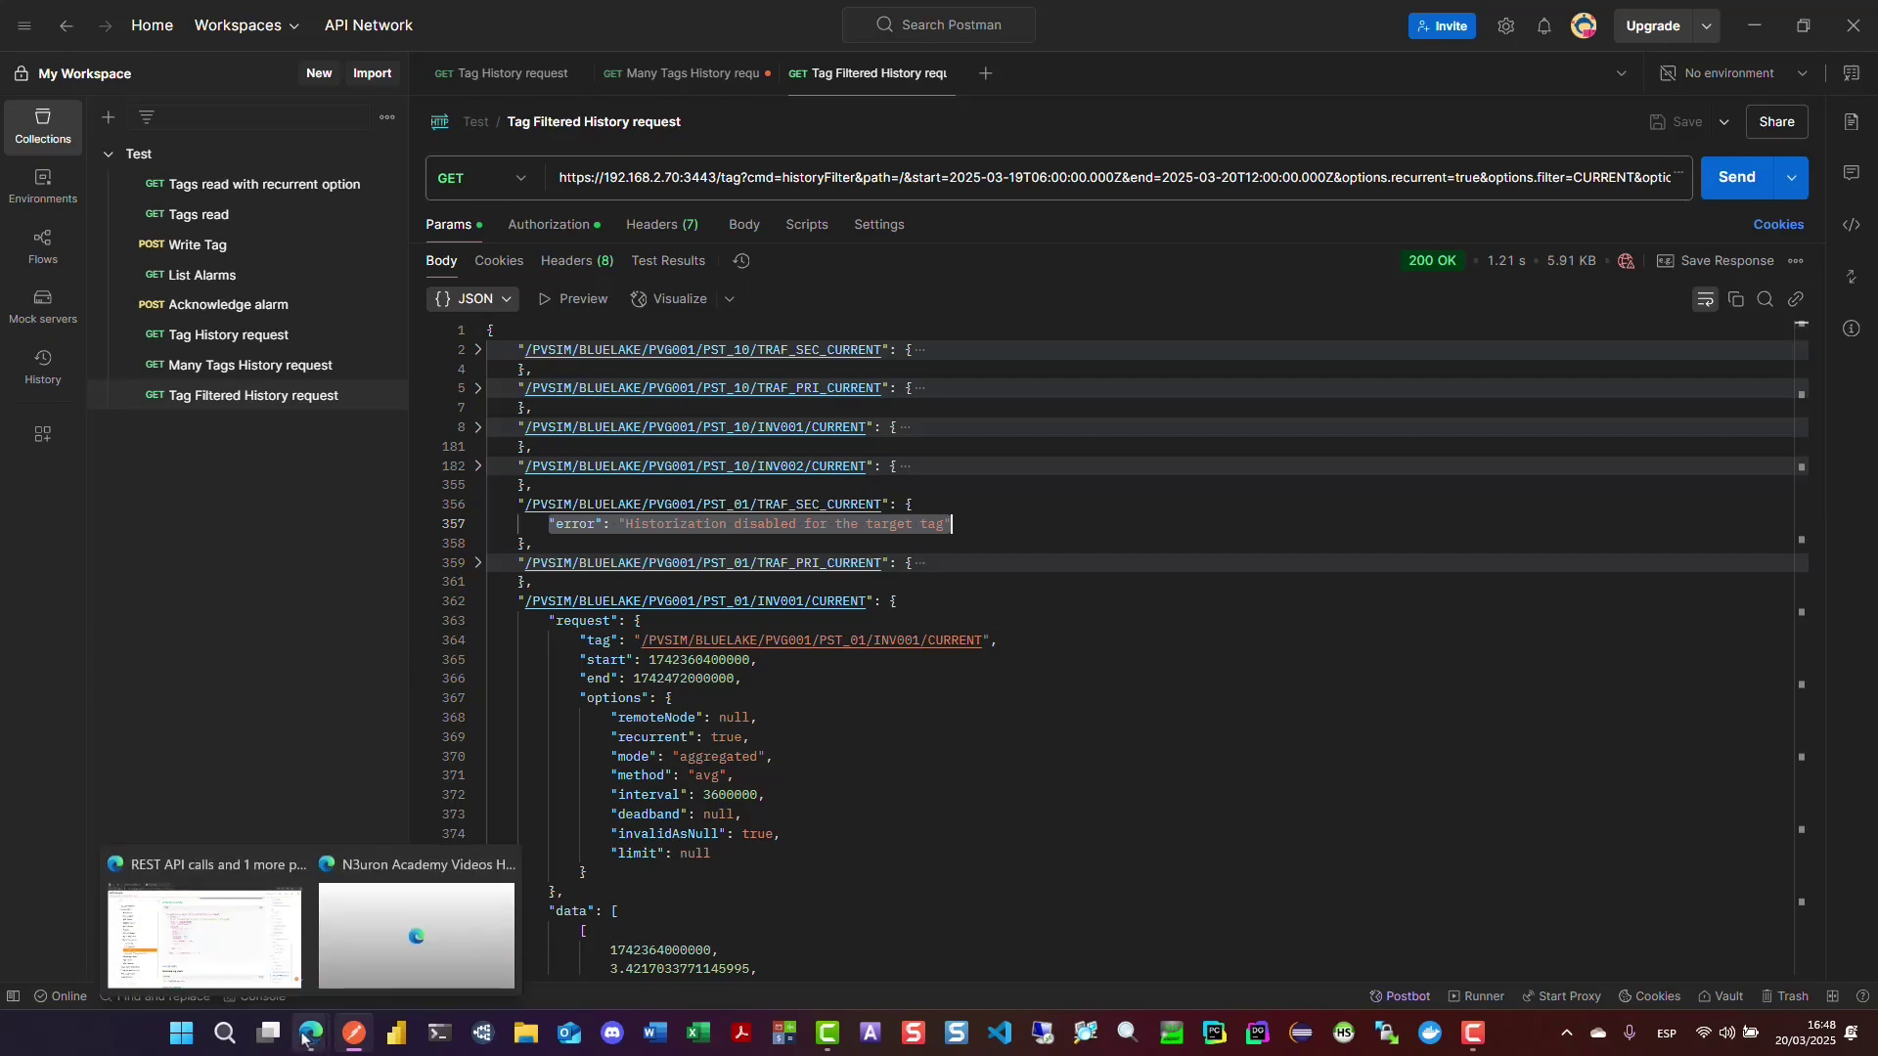
left_click(203, 929)
left_click(233, 17)
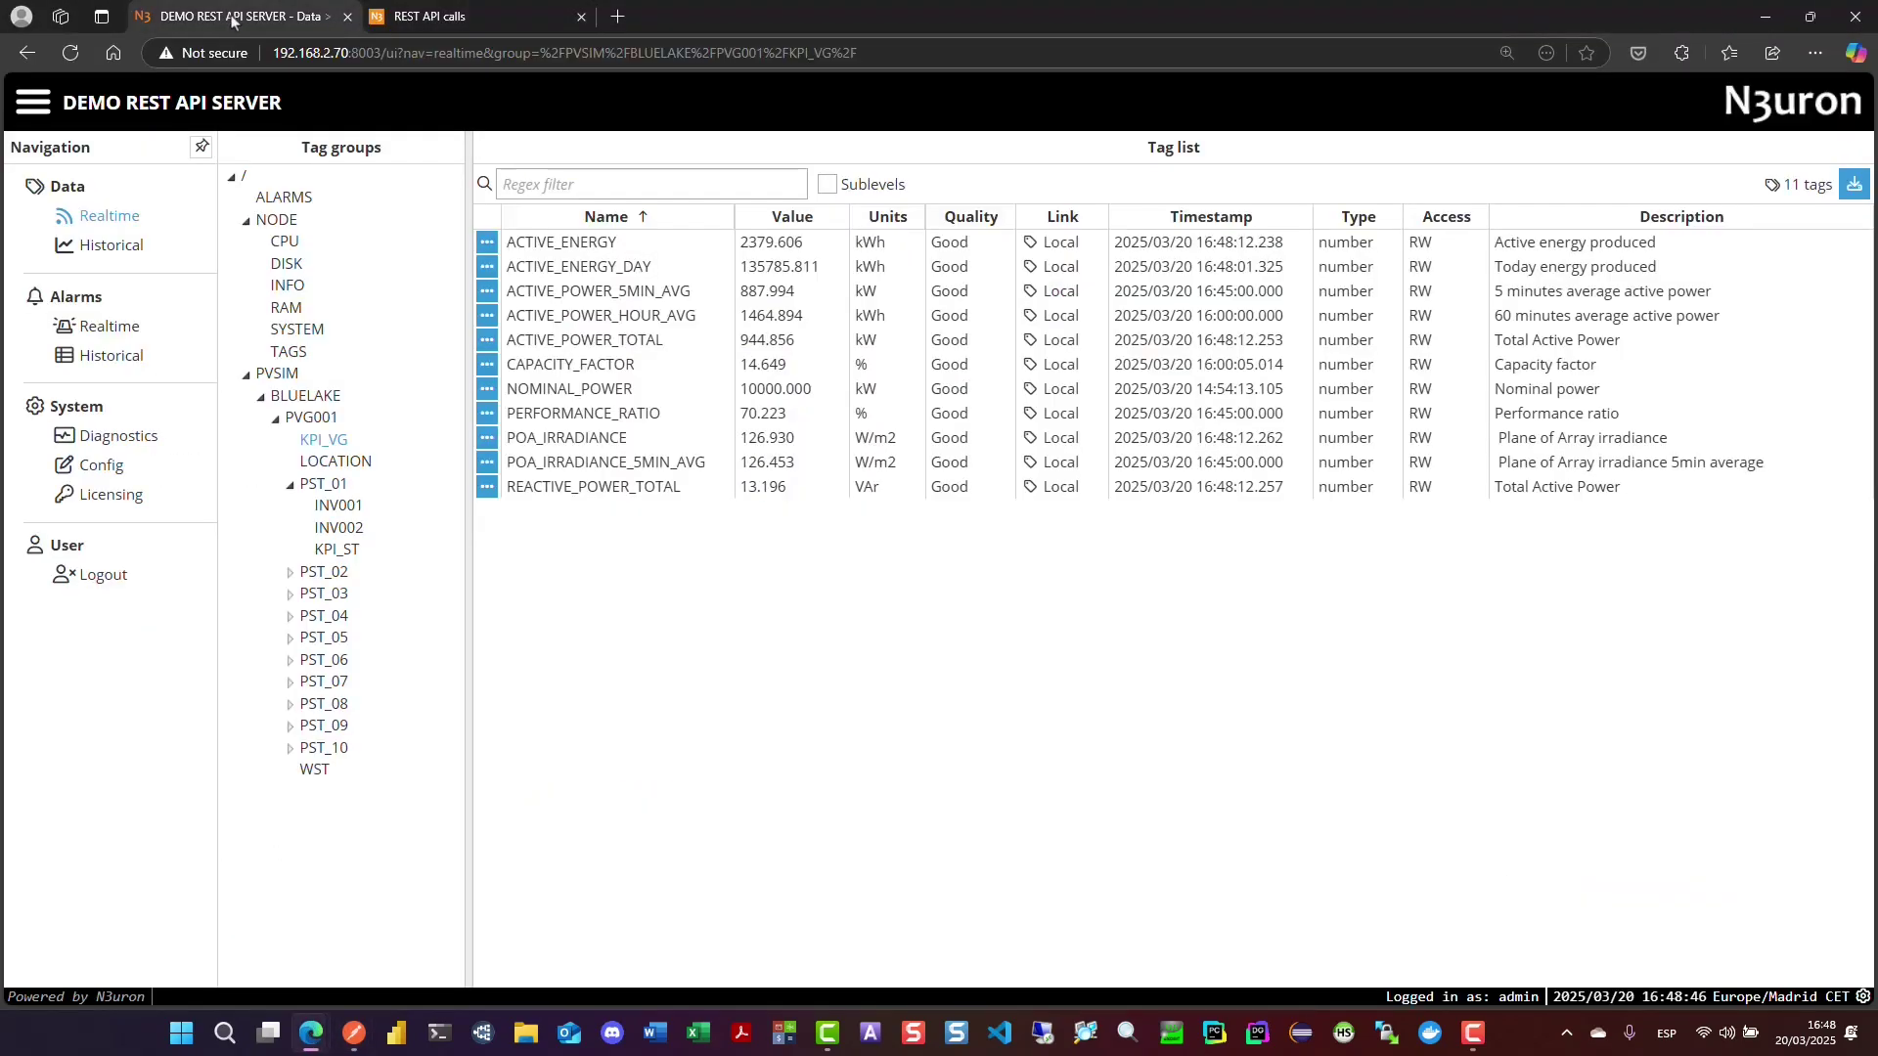
left_click(103, 467)
left_click(315, 210)
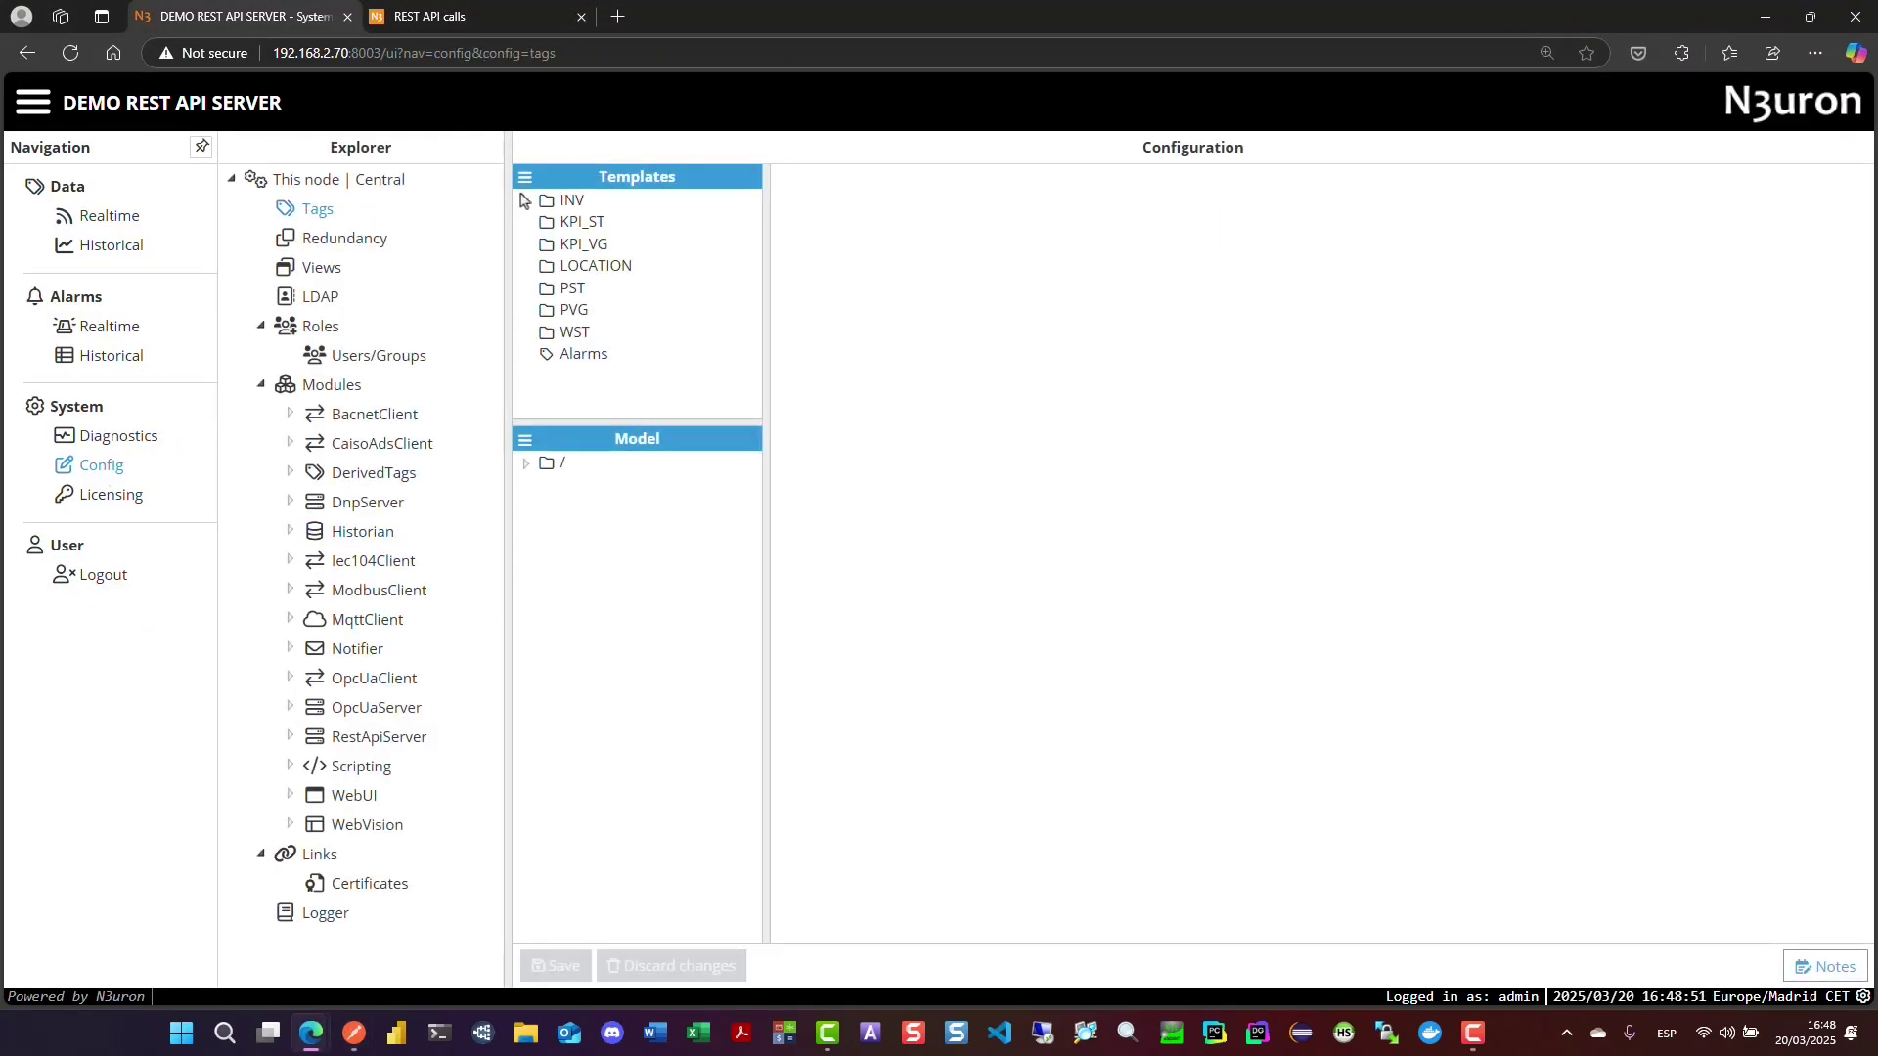
- Open the TRAF_SEC_CURRENT tag under PVSIM/BLUELAKE/PVG001/PST_01 in the Model and inspect its History settings
left_click(521, 465)
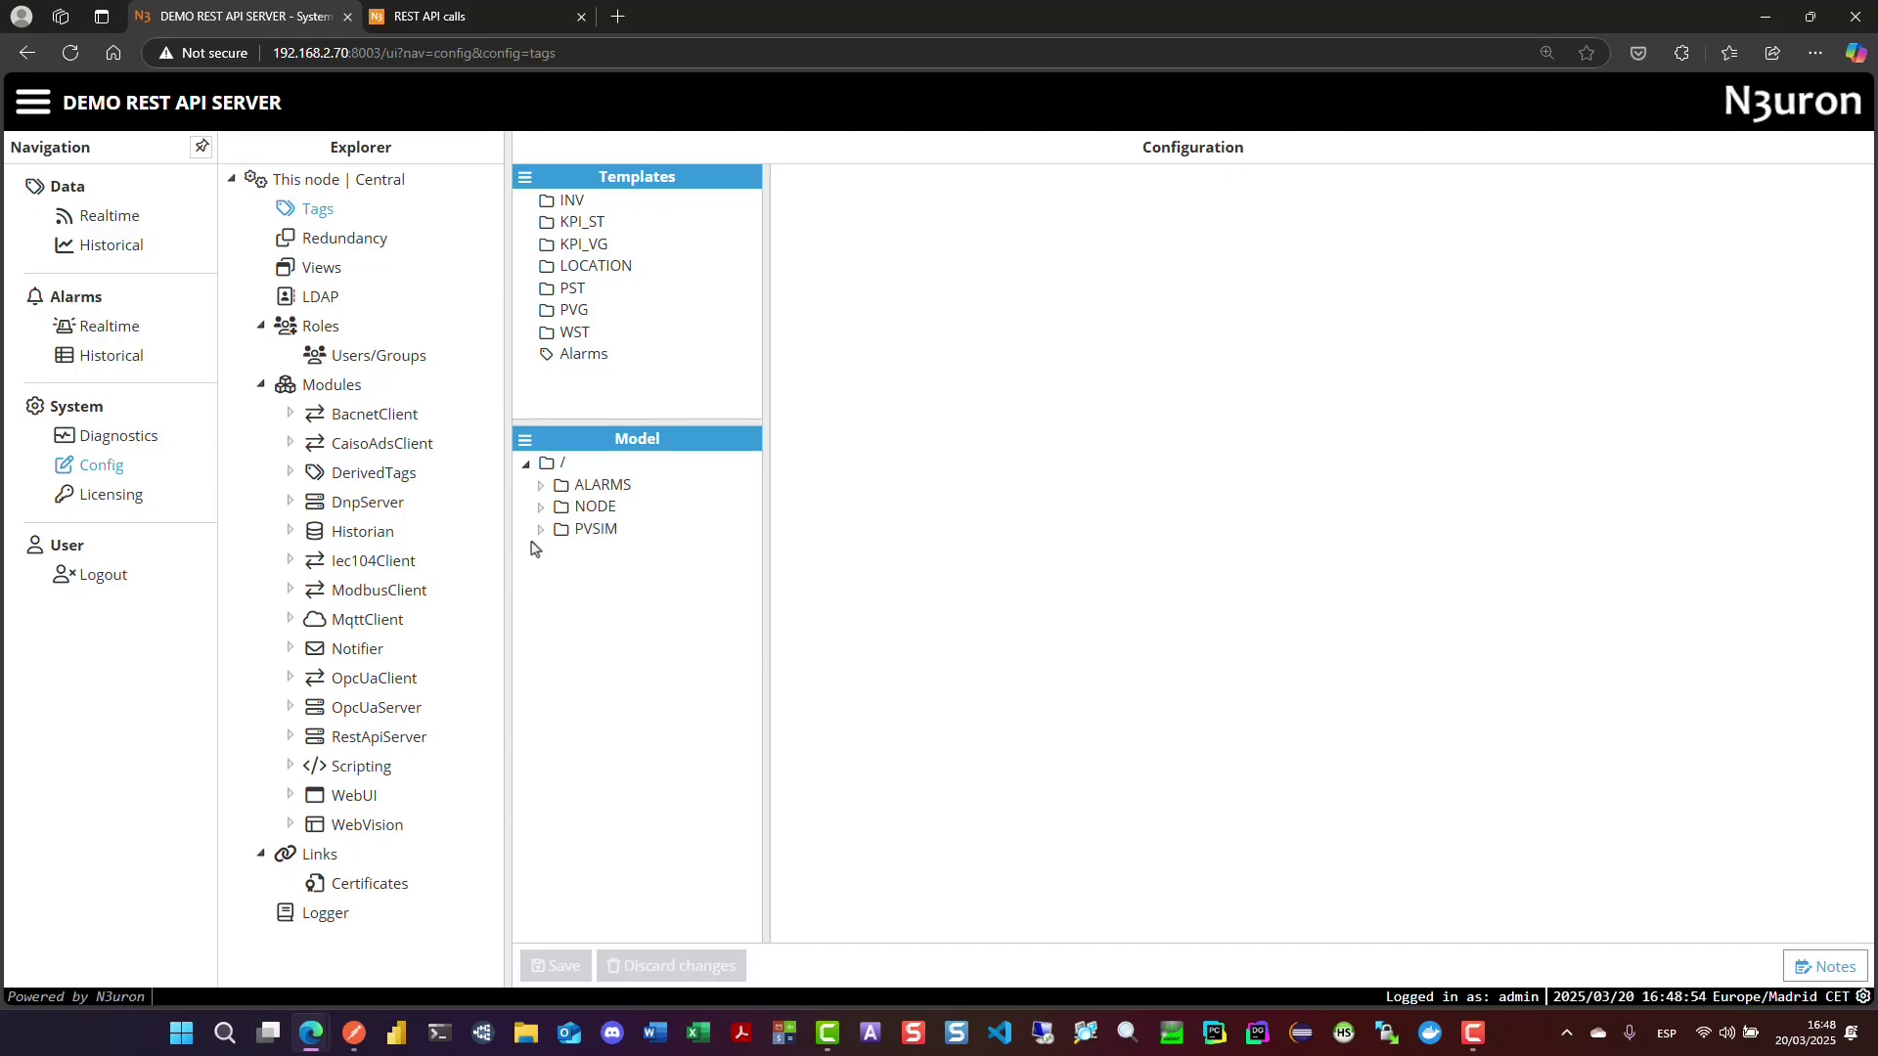
left_click(540, 529)
left_click(554, 551)
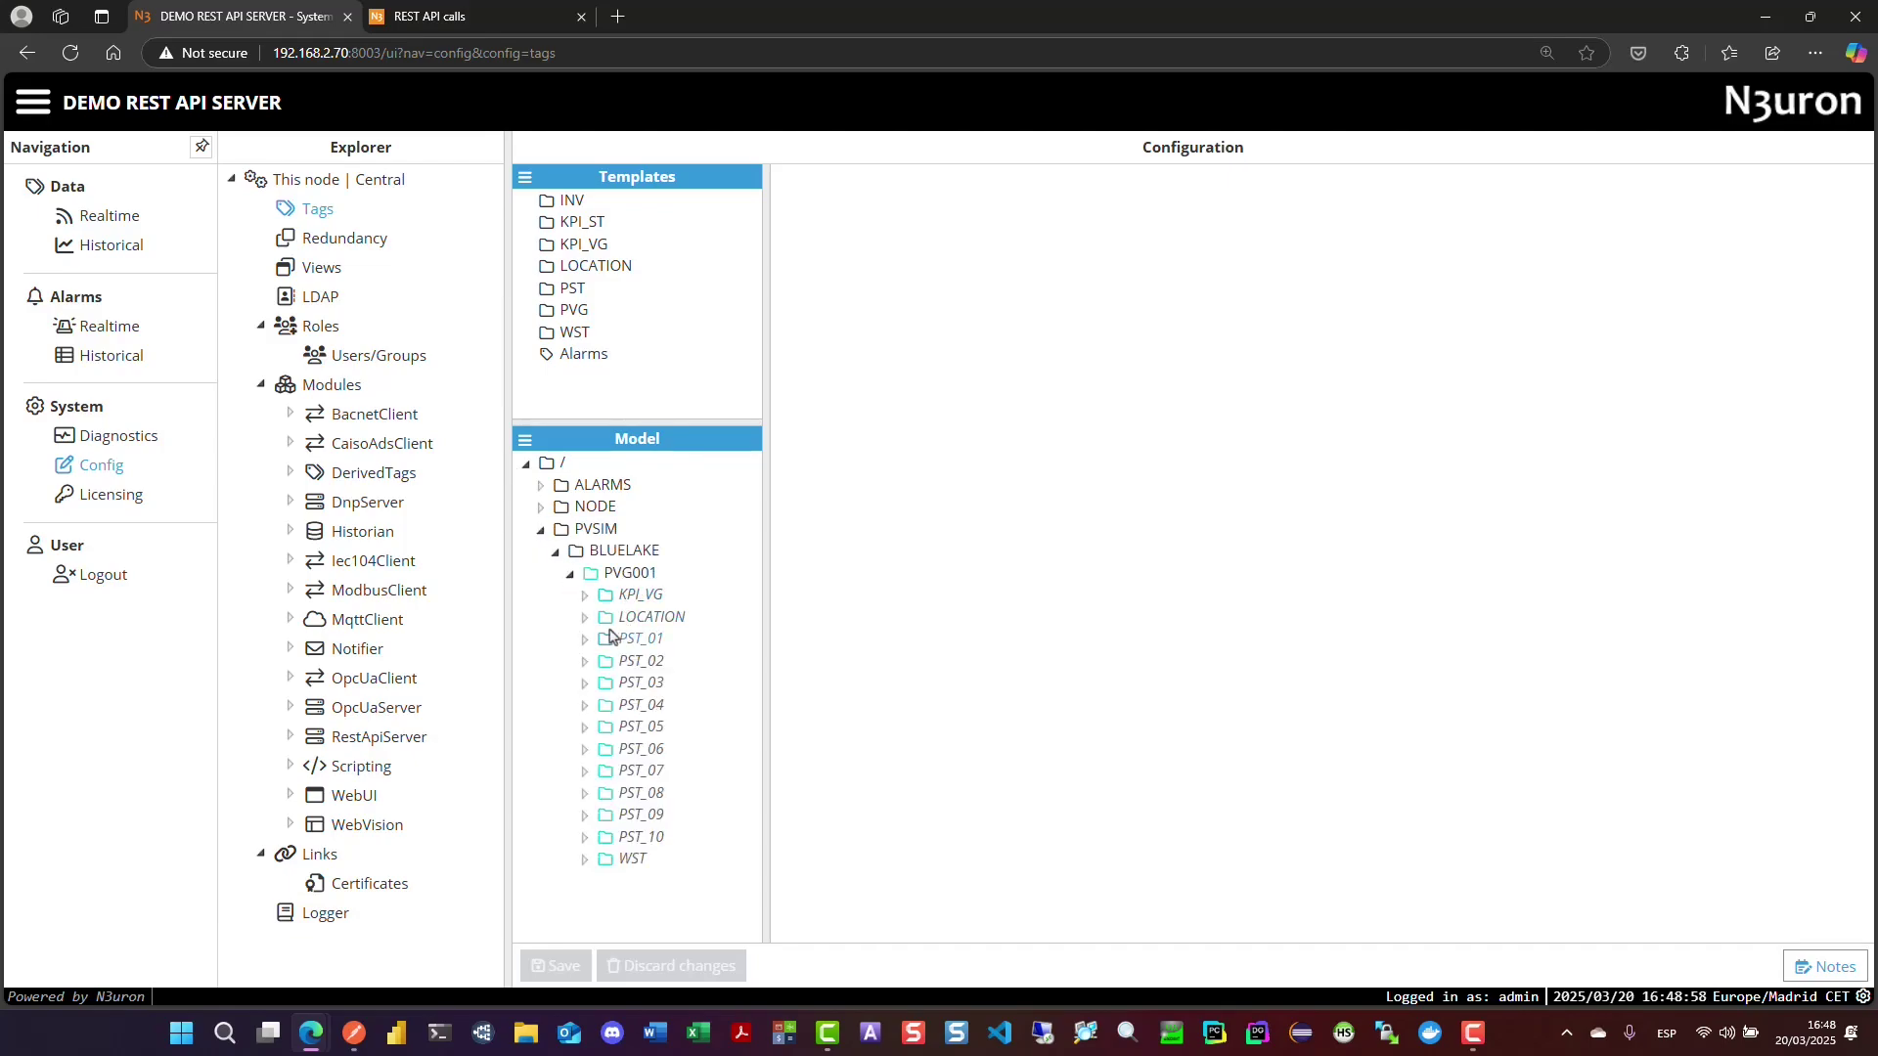
left_click(584, 640)
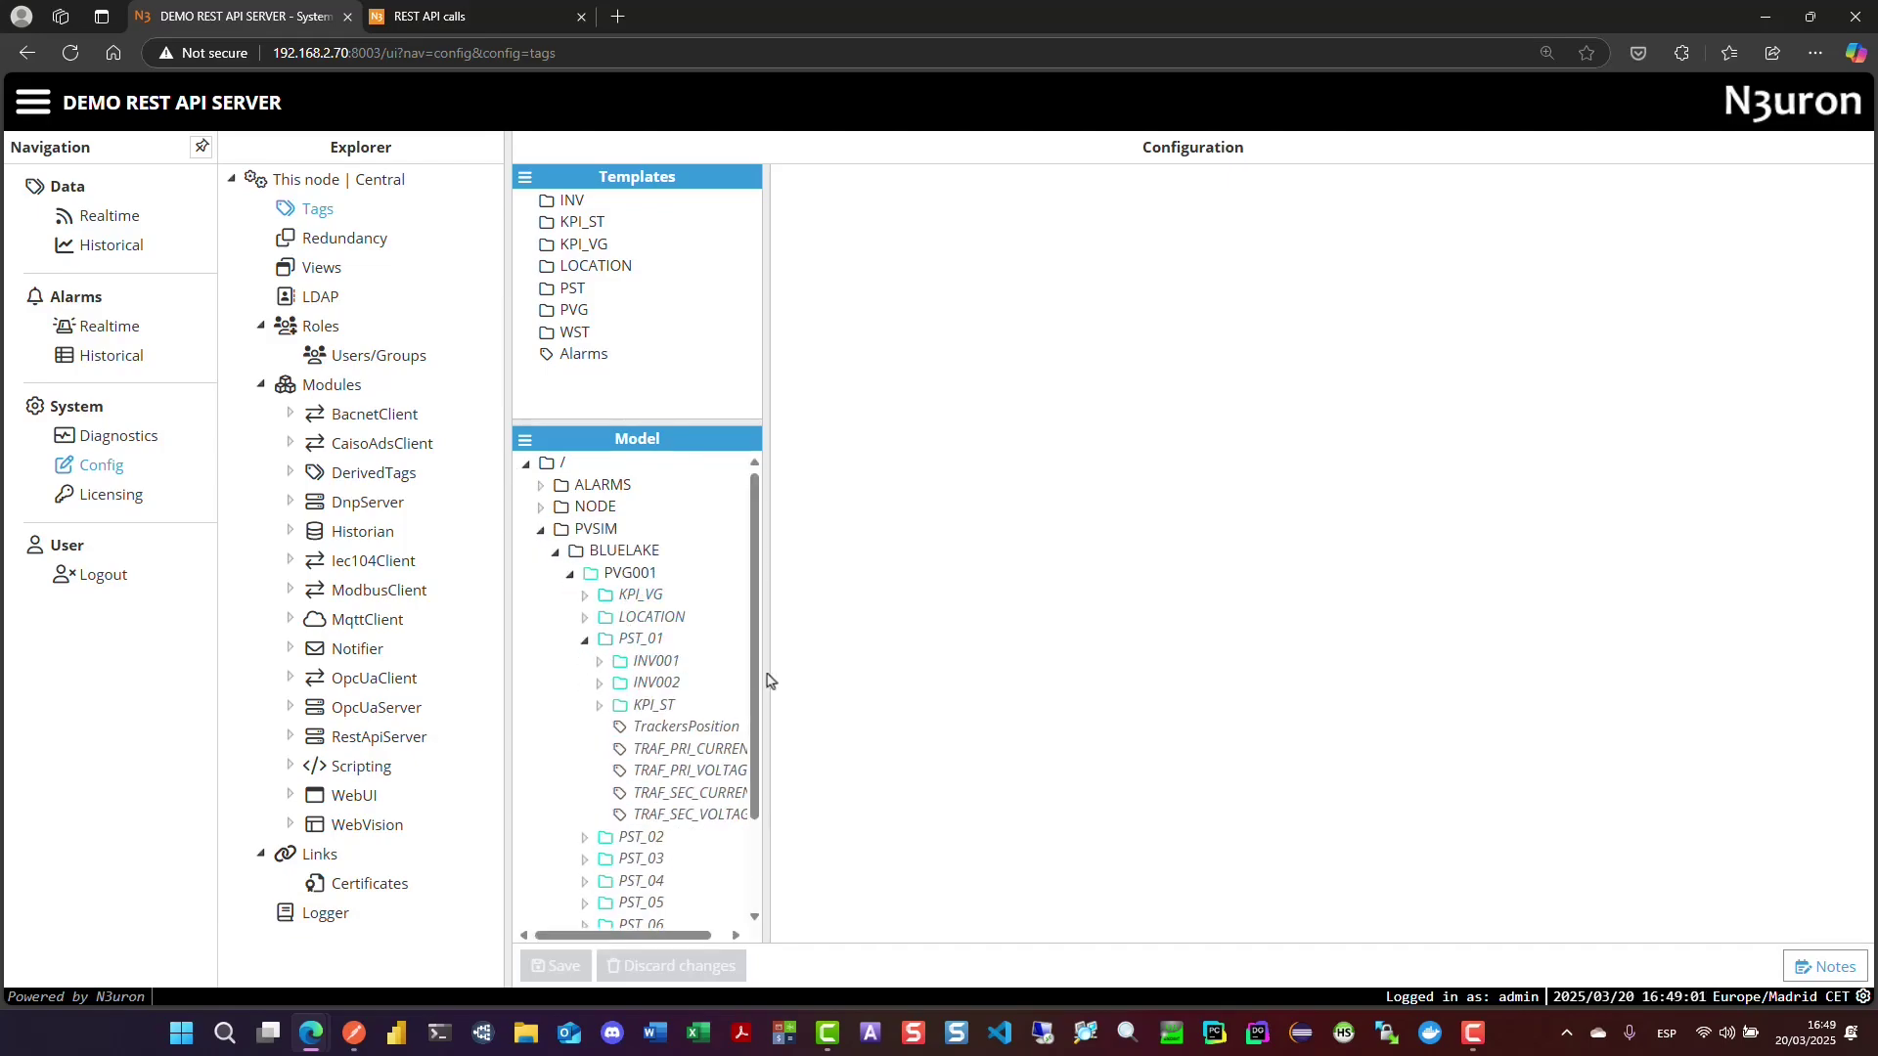
left_click(689, 794)
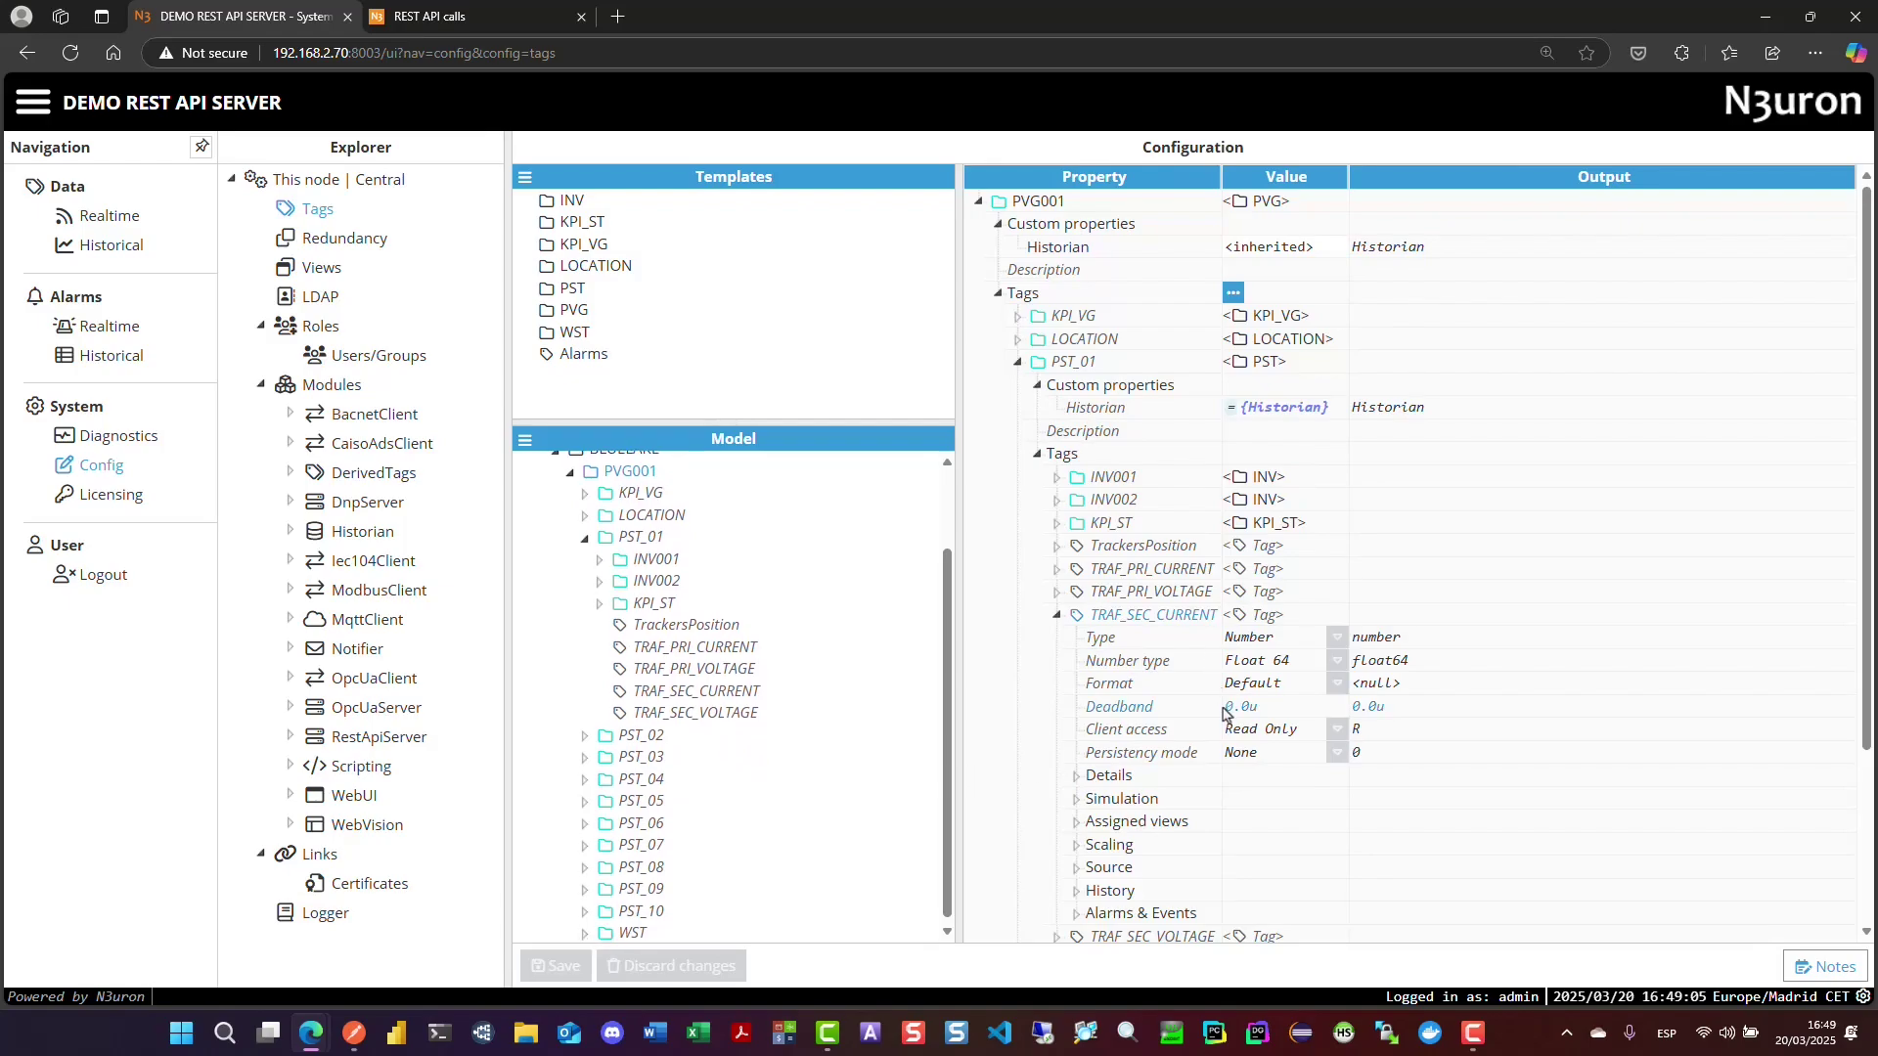
scroll(1225, 713, "down", 2)
left_click(1077, 656)
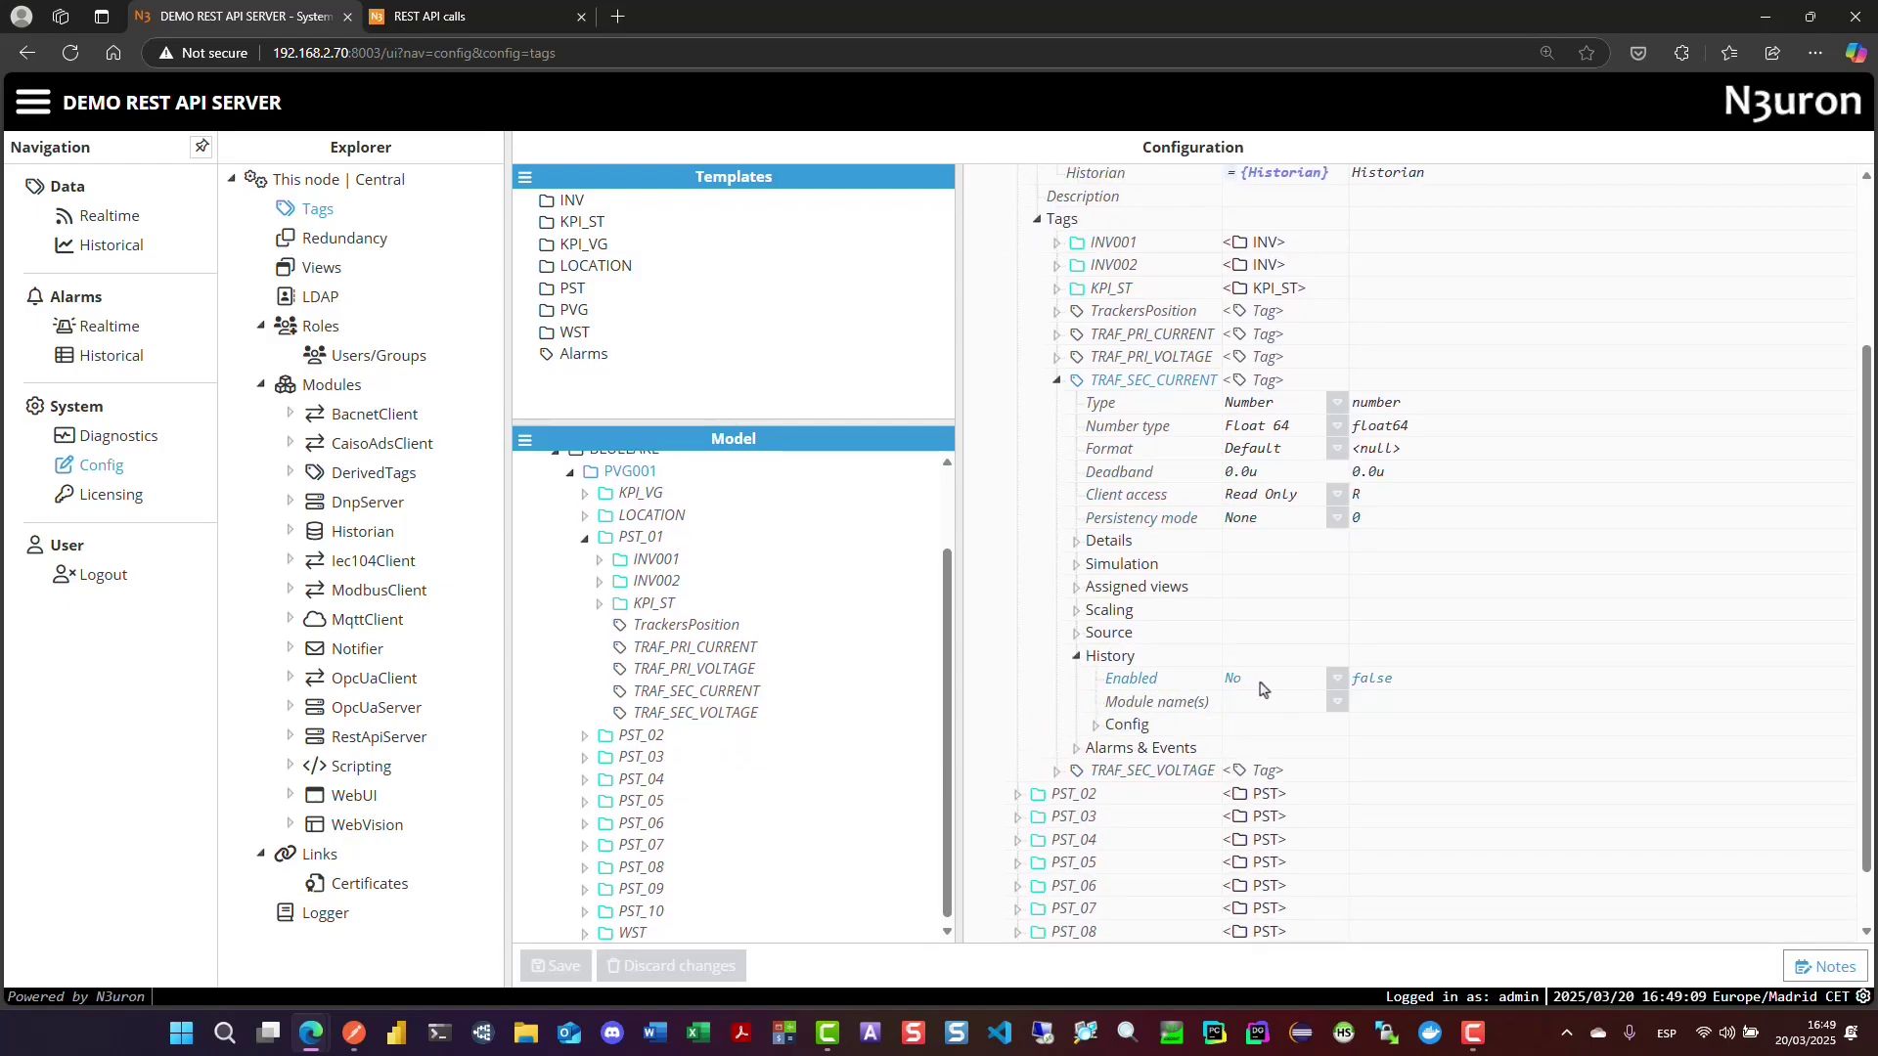
- Return to Postman, collapse the TRAF_SEC_CURRENT entry and review the aggregated history data returned for PST_01/INV001/CURRENT
left_click(354, 1032)
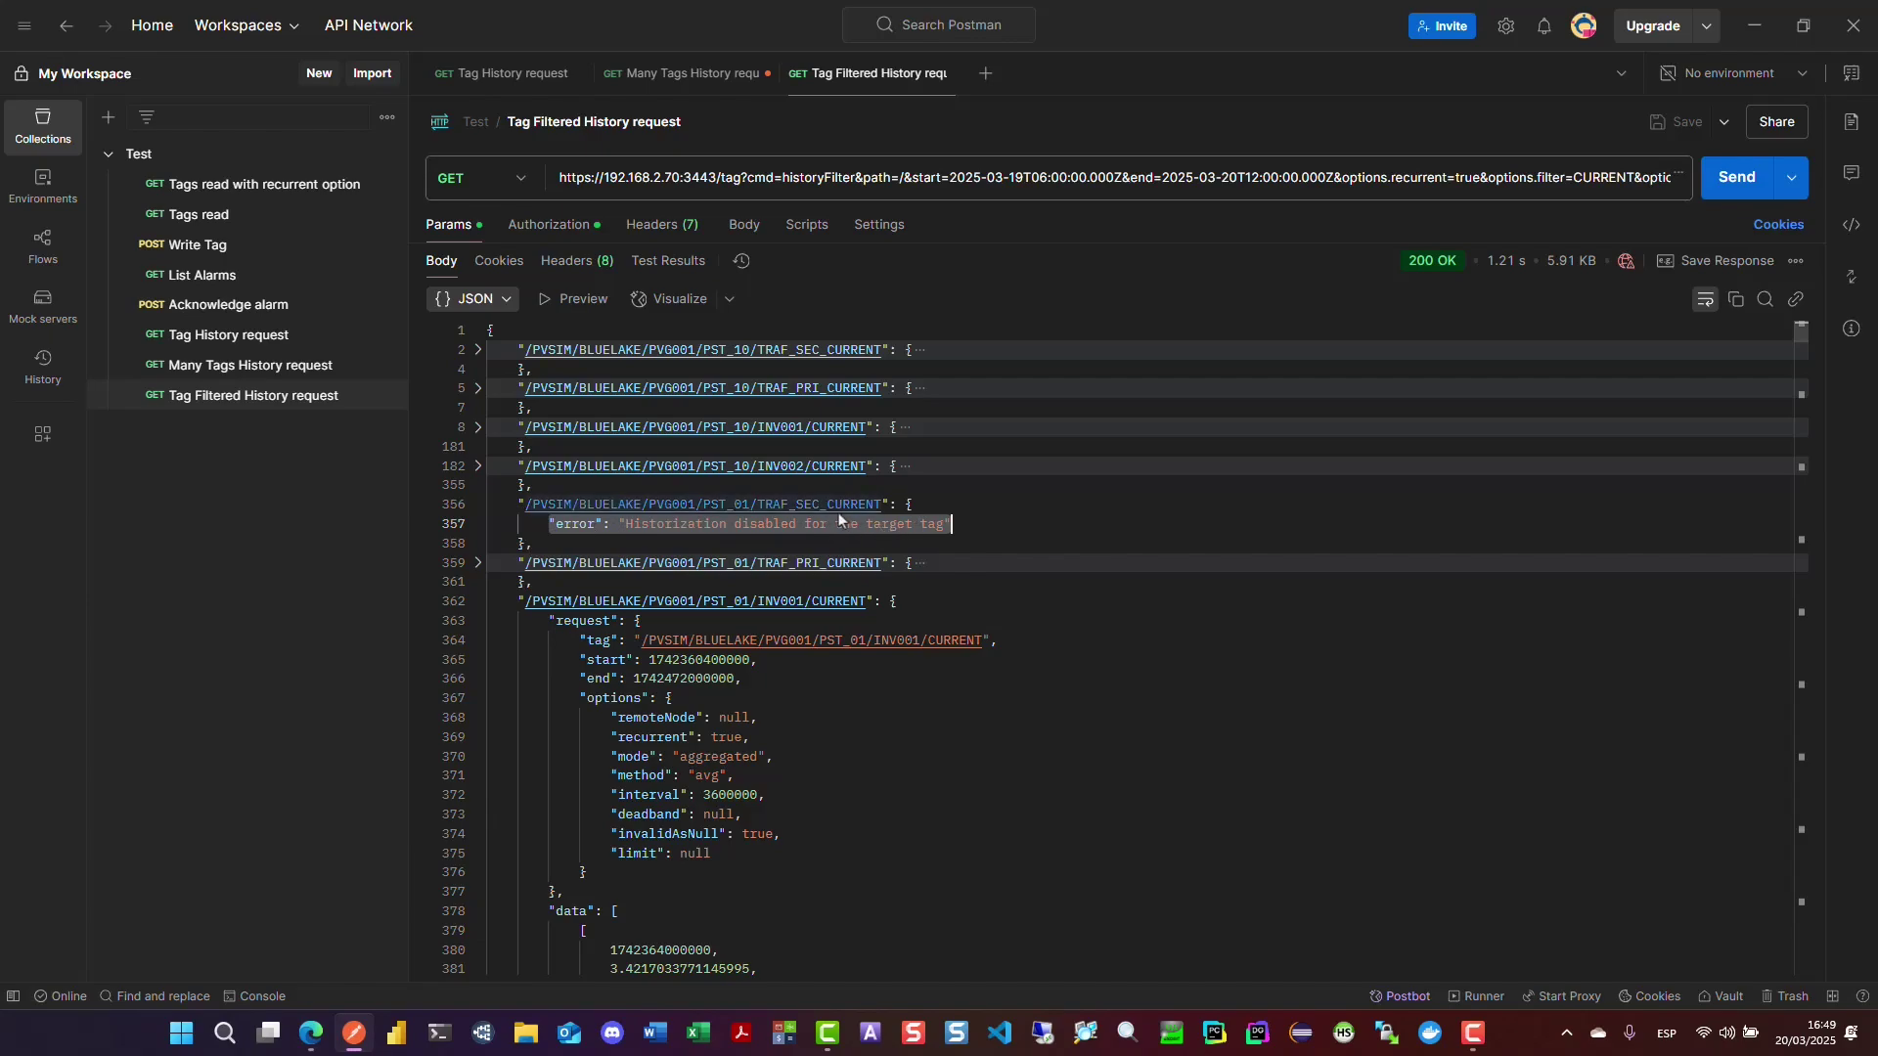
left_click(478, 506)
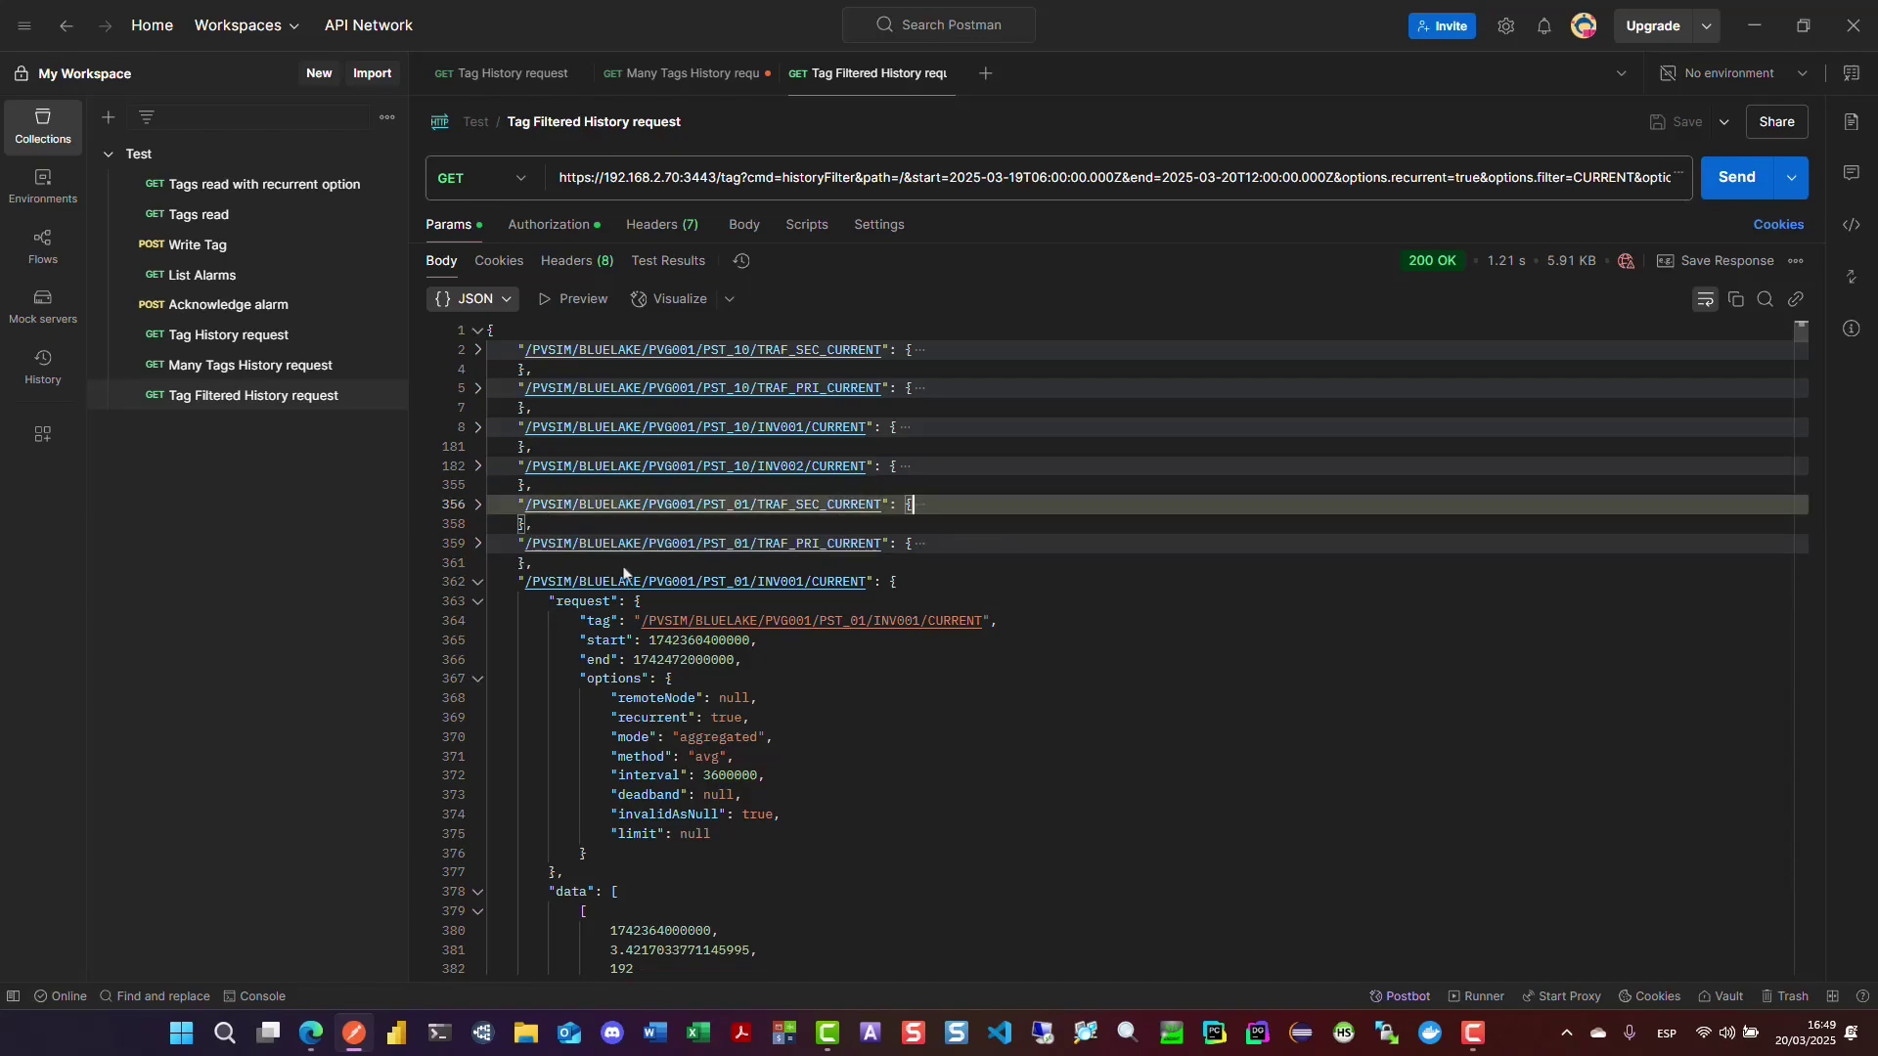
left_click(478, 546)
left_click(478, 546)
scroll(772, 635, "down", 10)
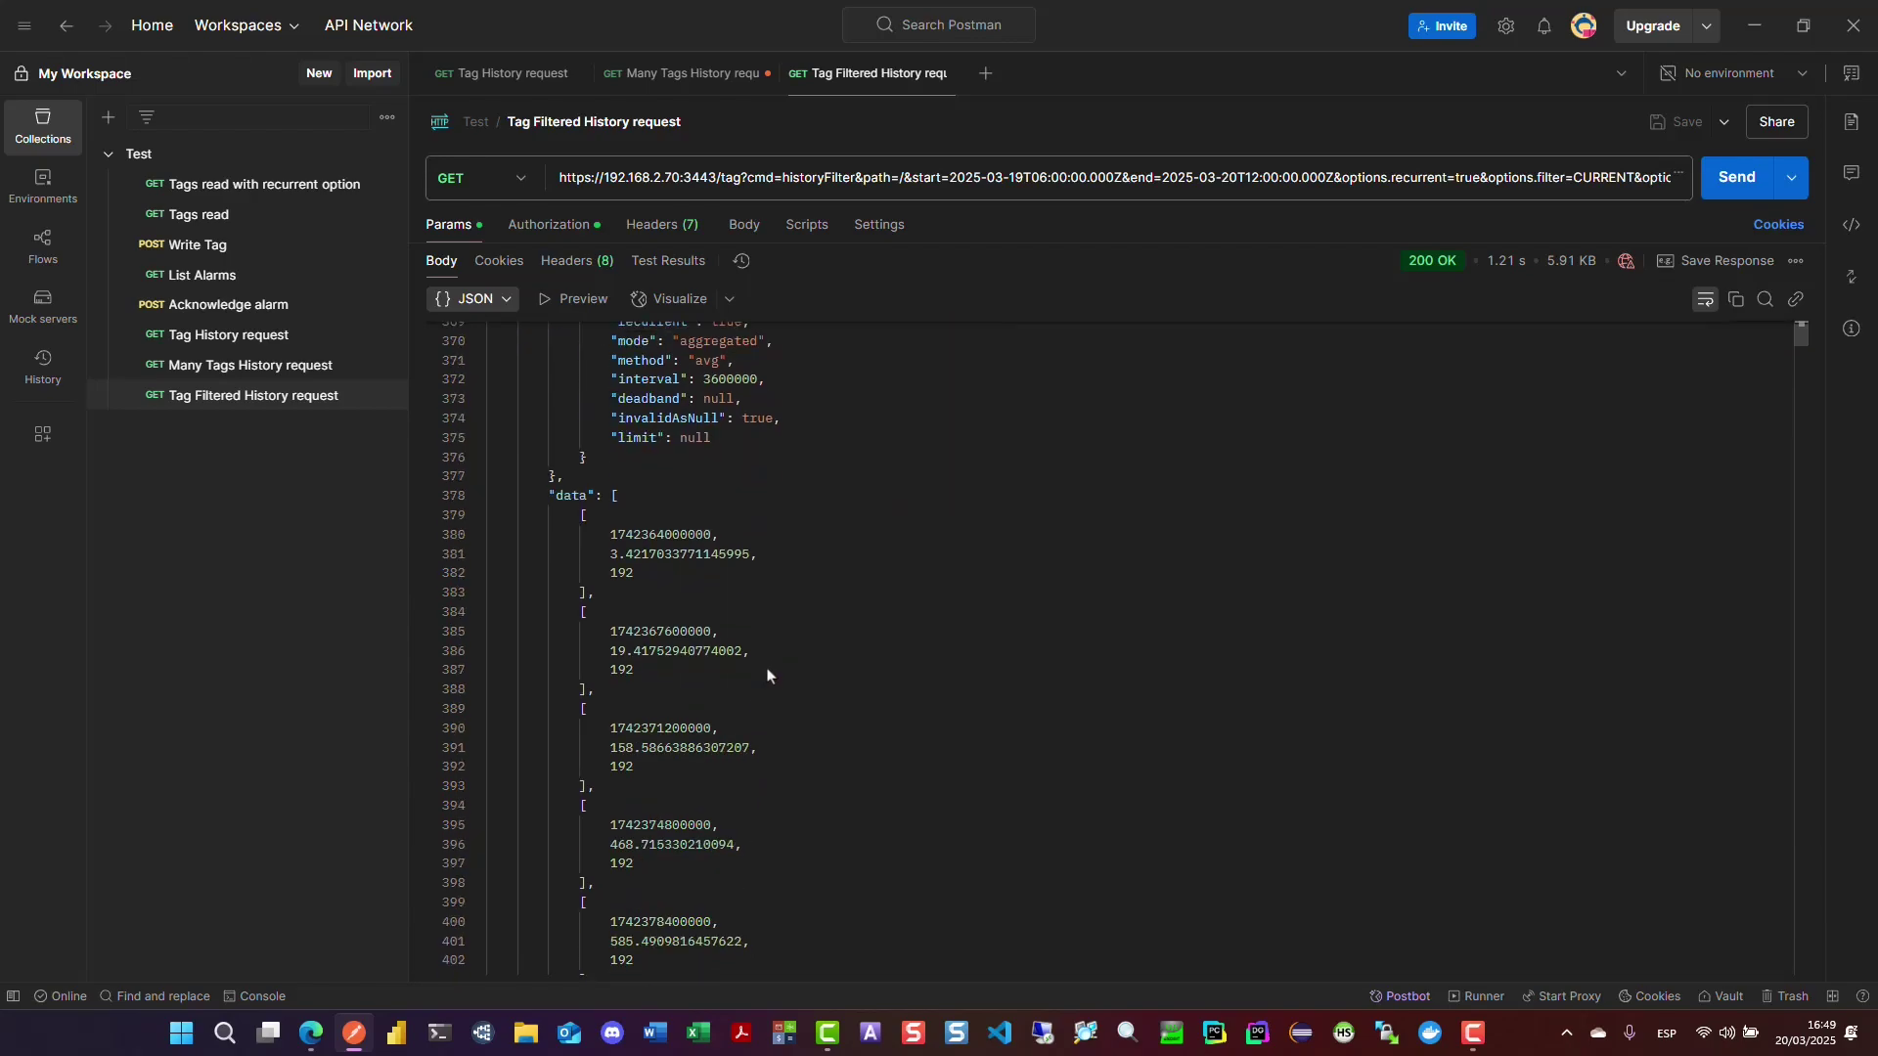
scroll(767, 675, "down", 3)
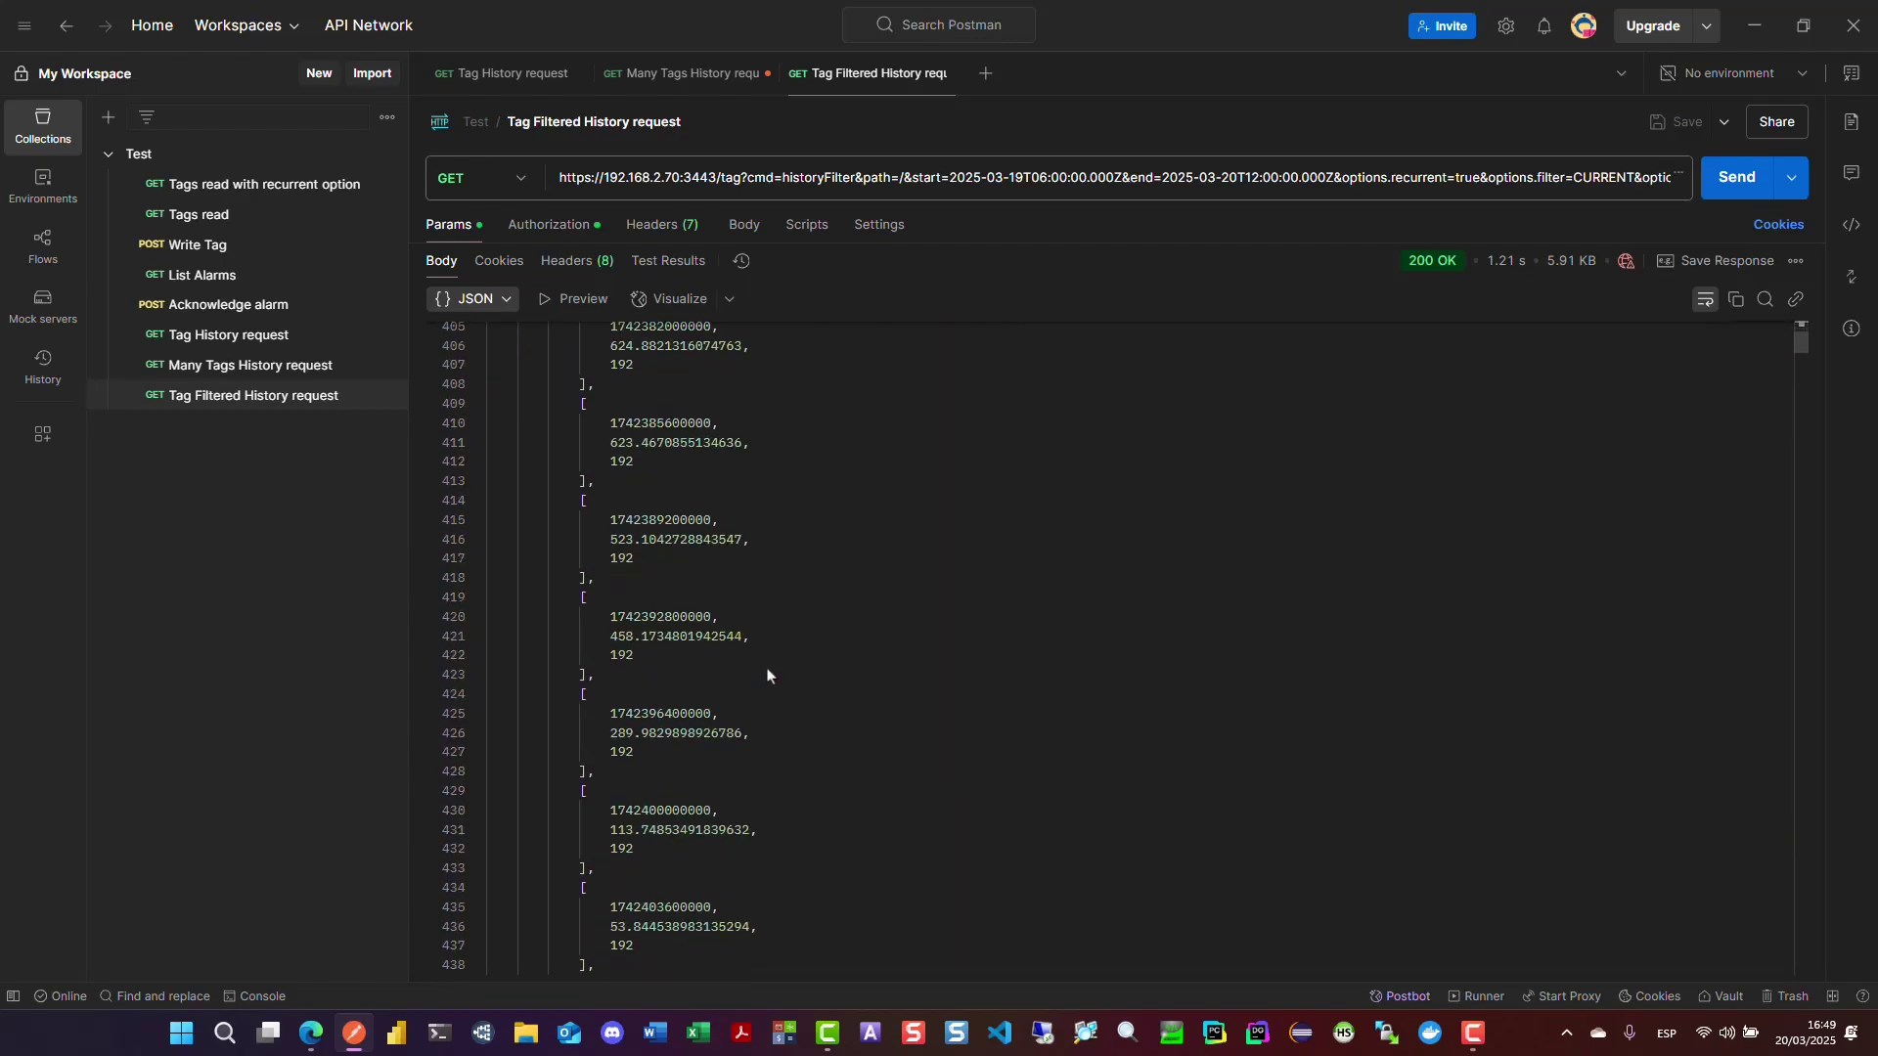
scroll(763, 679, "down", 1)
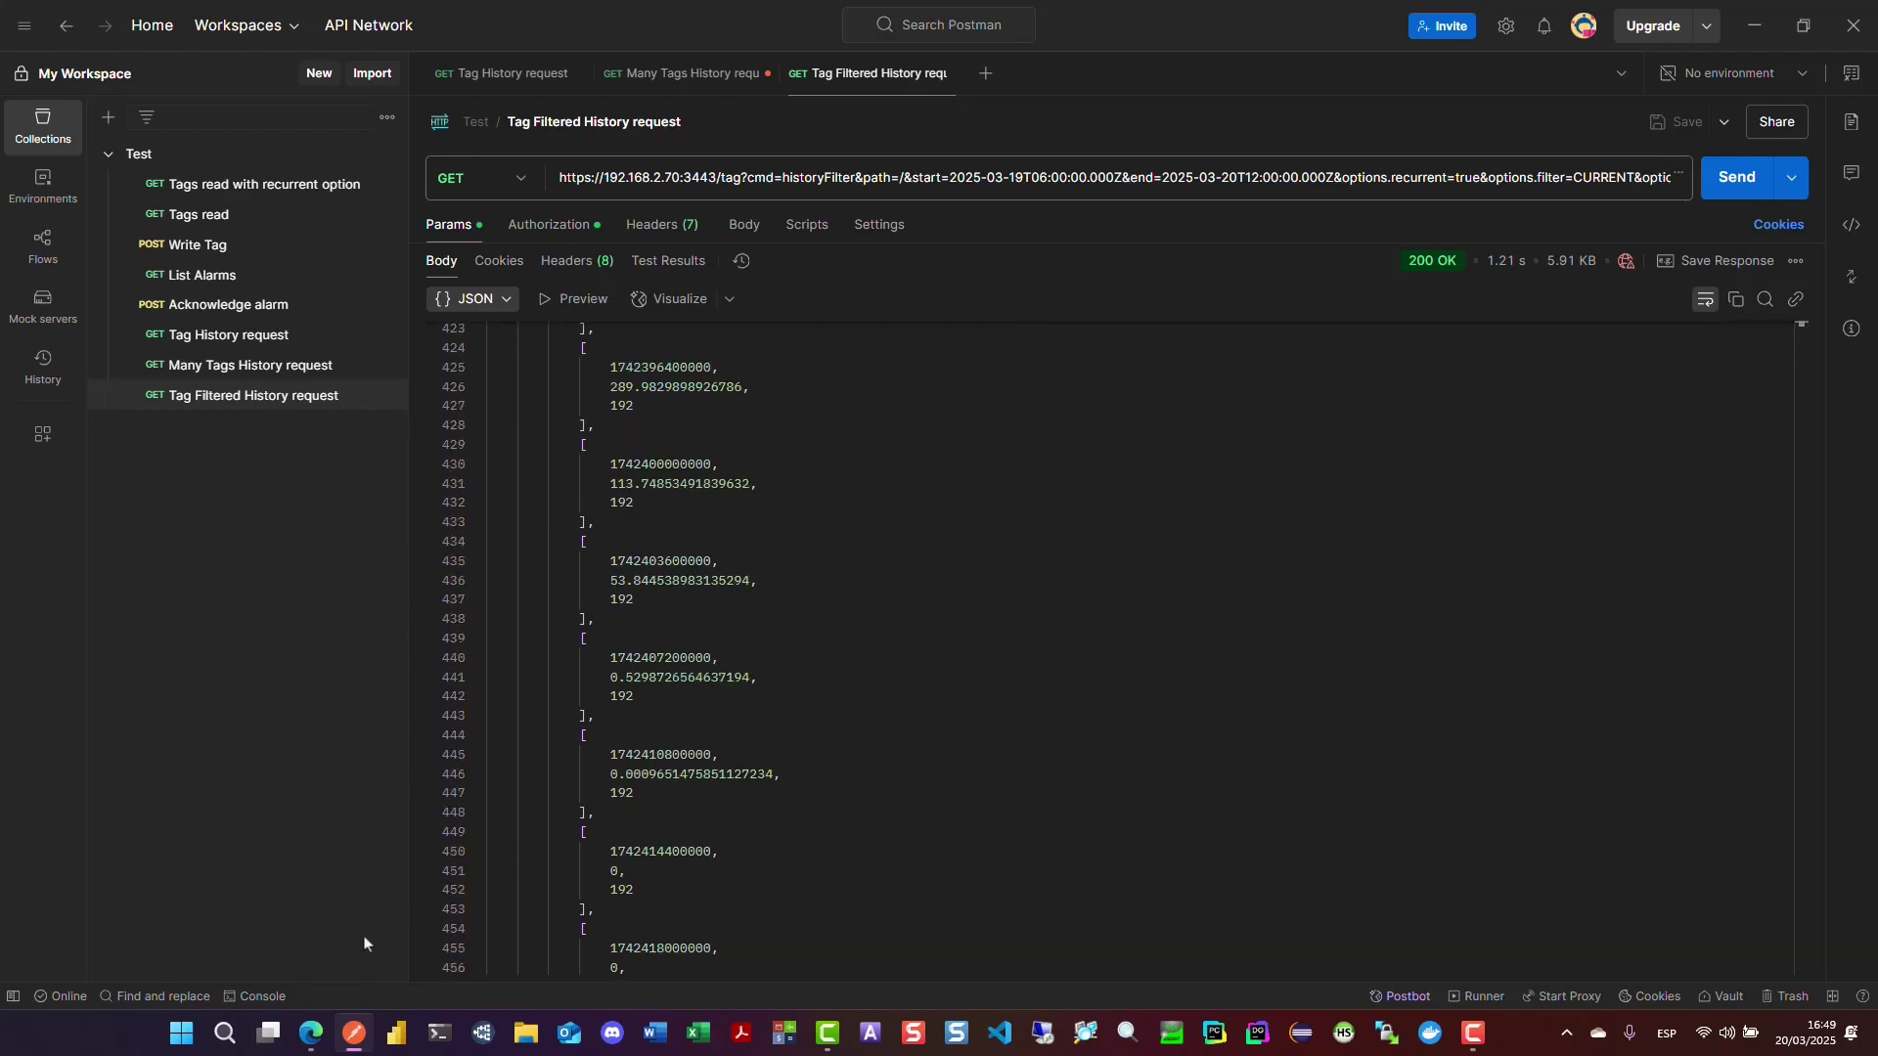
- Switch to the browser, revisit the filtered tag history documentation, and open the Realtime data view in the WebUI
mouse_move(311, 1033)
left_click(186, 929)
left_click(465, 18)
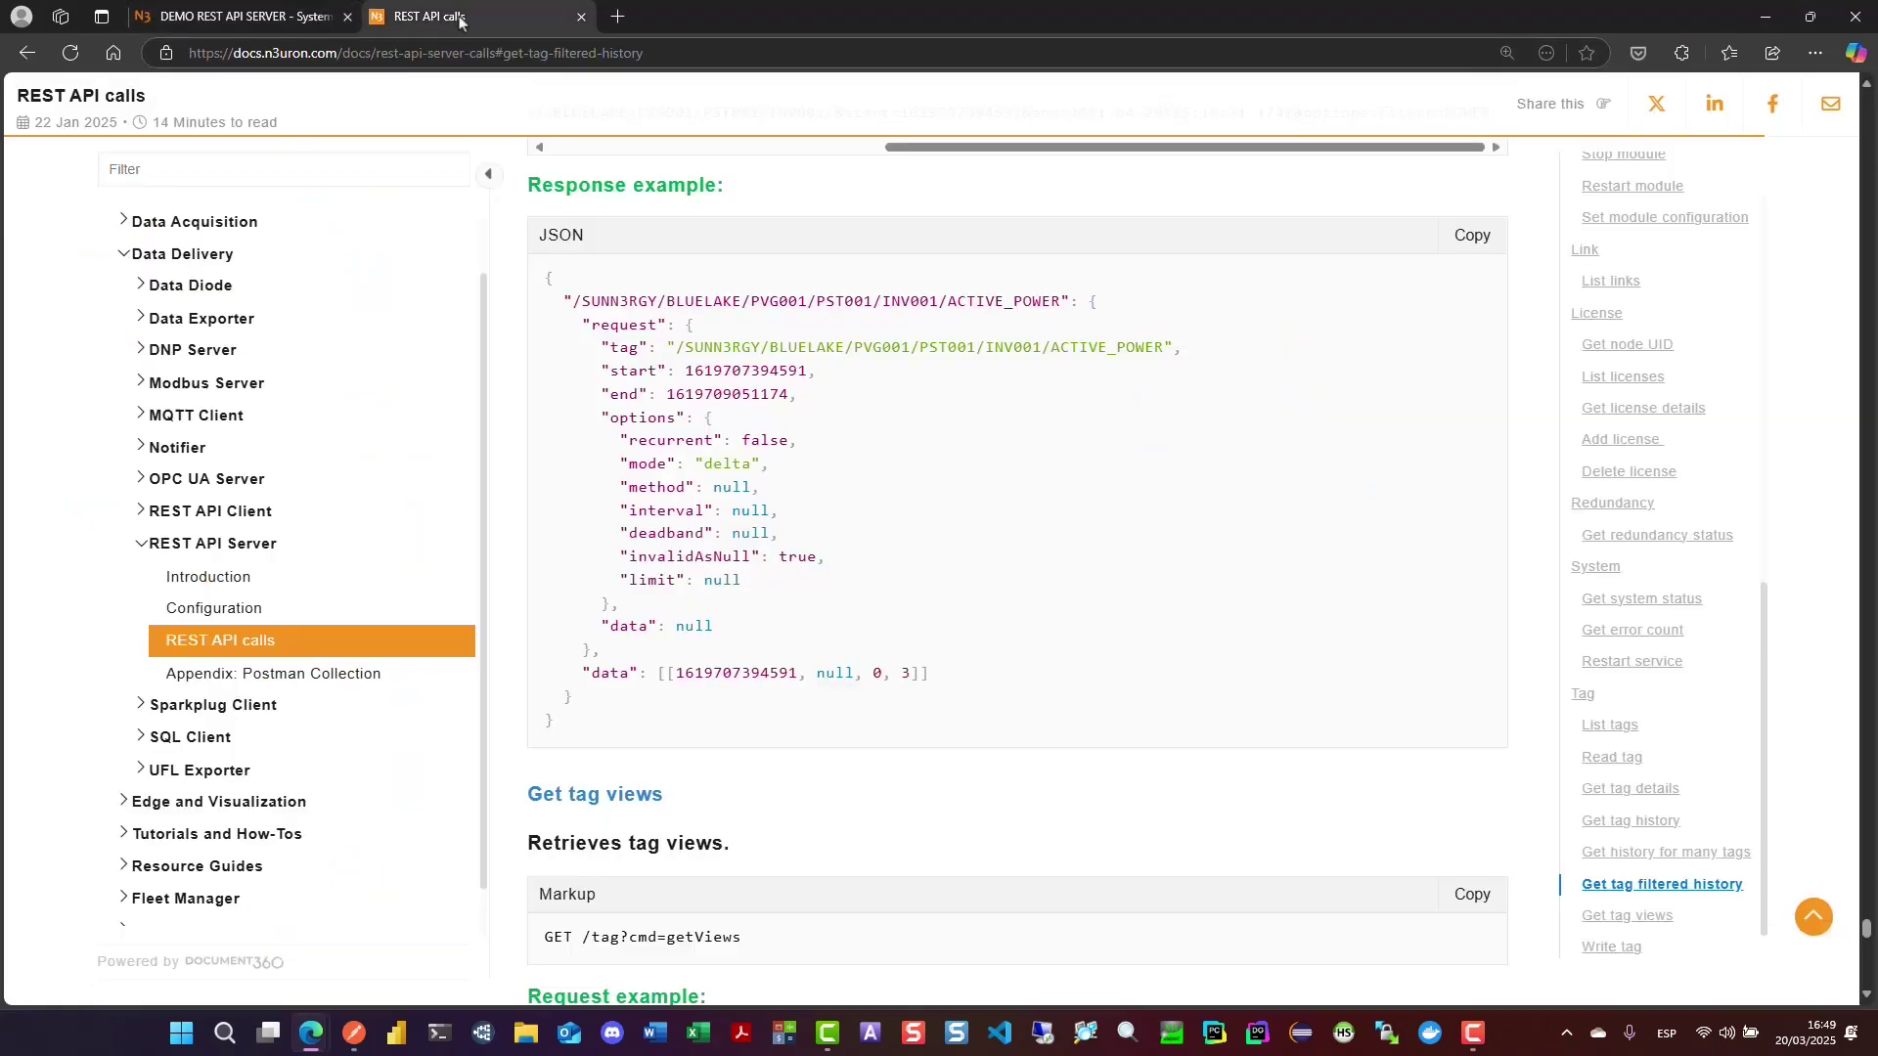
scroll(860, 558, "up", 4)
left_click(223, 13)
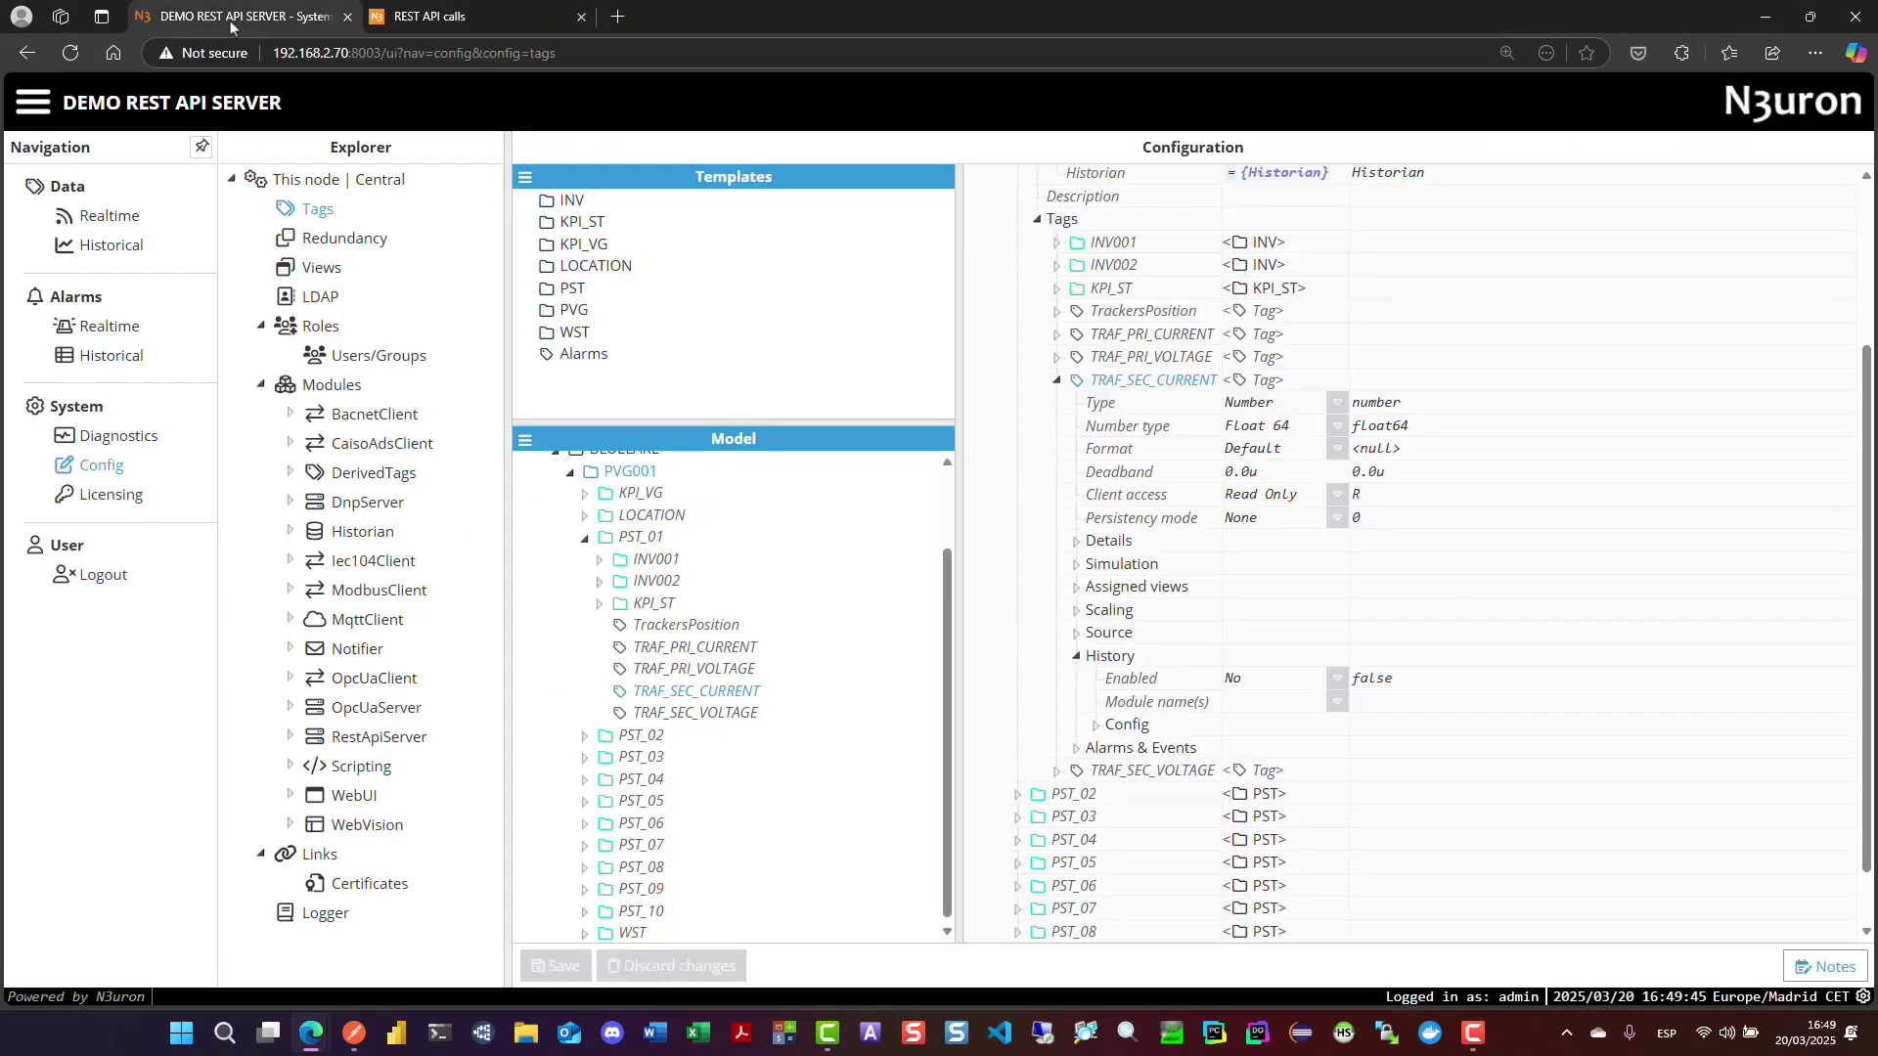
left_click(103, 214)
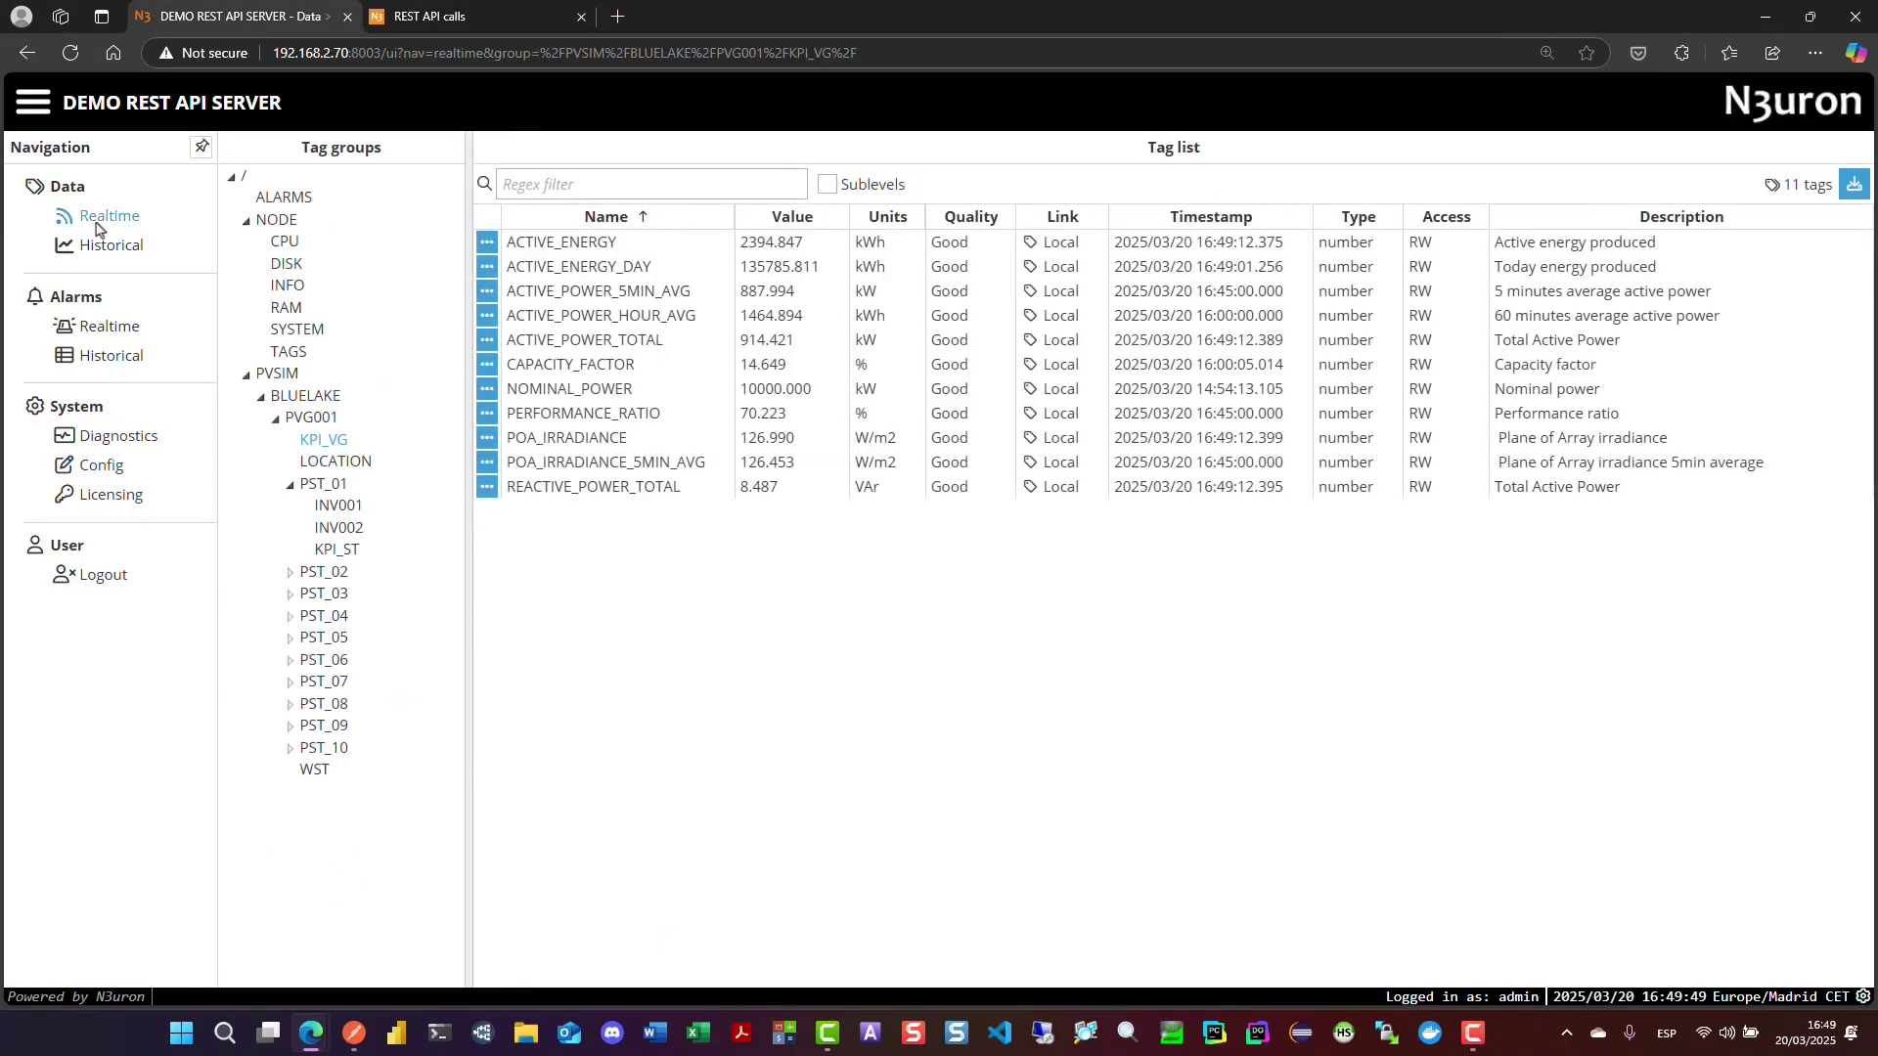